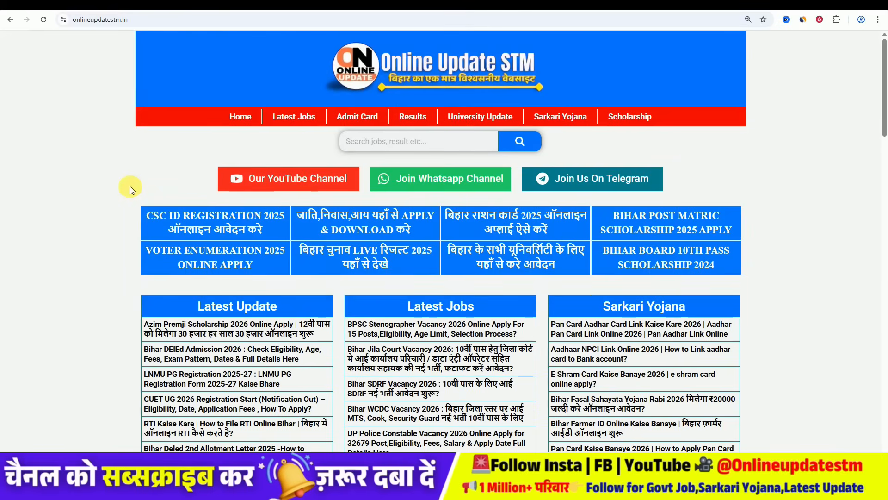
Step: Open the BPSC Stenographer Vacancy 2026 article from the Latest Jobs list
key("ctrl+plus")
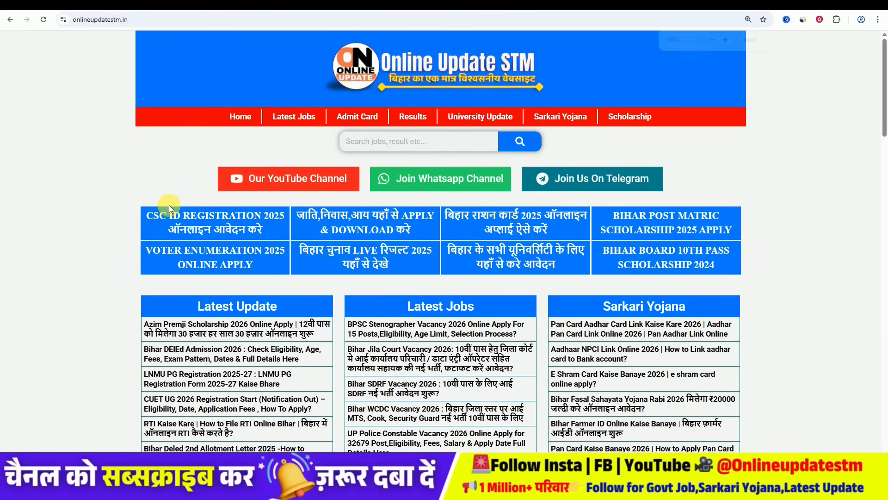
scroll(352, 231, "down", 2)
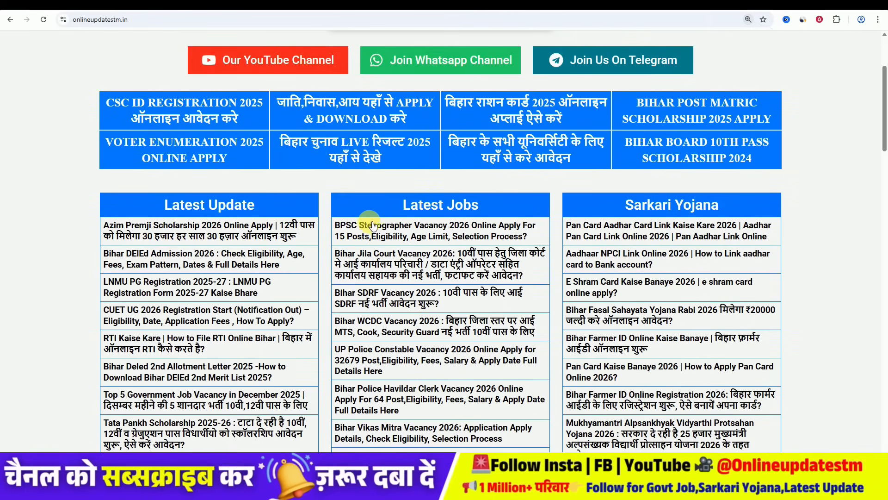
left_click(384, 227)
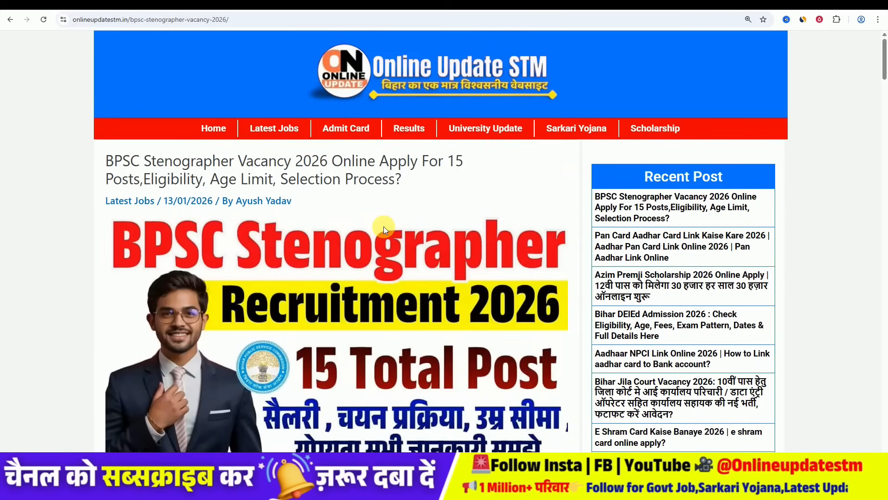
Step: Review the article's vacancy overview table, highlighting the last date for applying
scroll(404, 196, "down", 12)
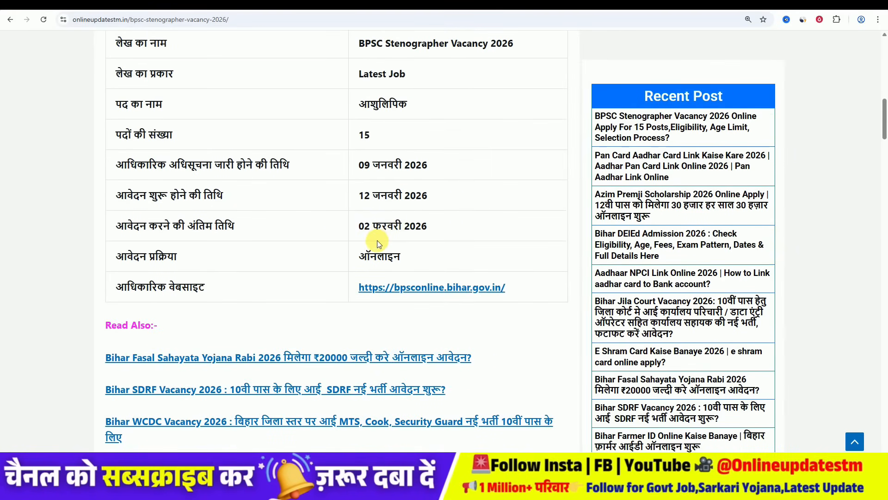
left_click_drag(359, 228, 412, 230)
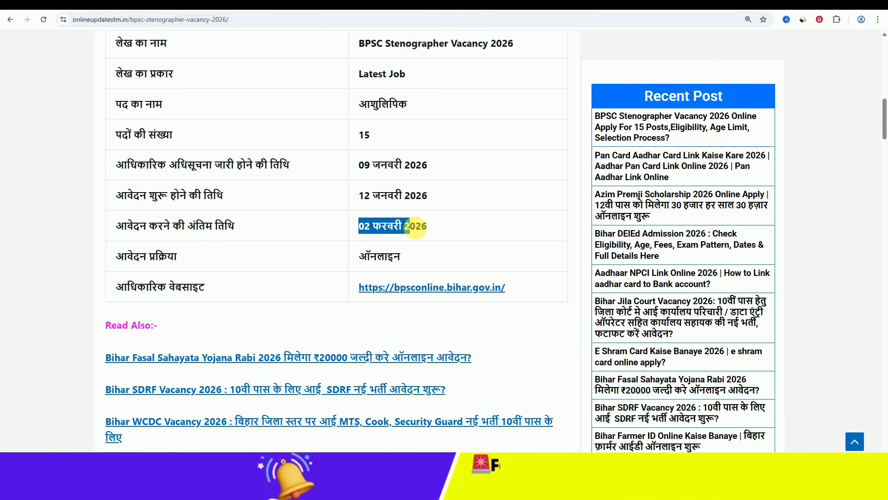
left_click(459, 232)
scroll(465, 233, "down", 1)
scroll(463, 222, "down", 6)
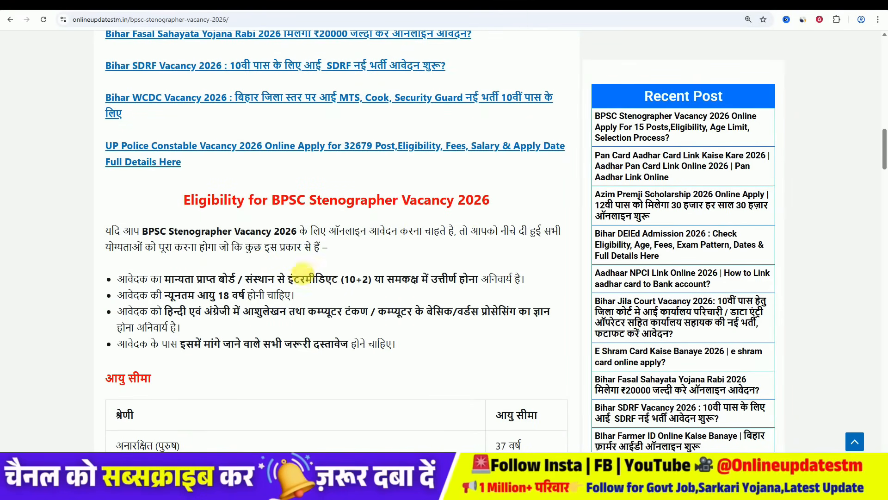
Step: Examine the vacancy's eligibility conditions, age limits by category and application fee
left_click_drag(285, 278, 341, 279)
left_click_drag(218, 294, 248, 294)
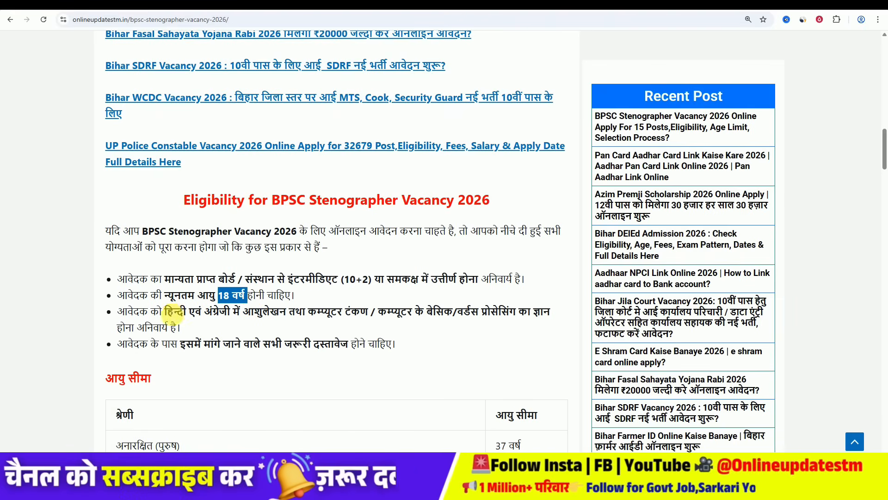
left_click_drag(165, 314, 209, 315)
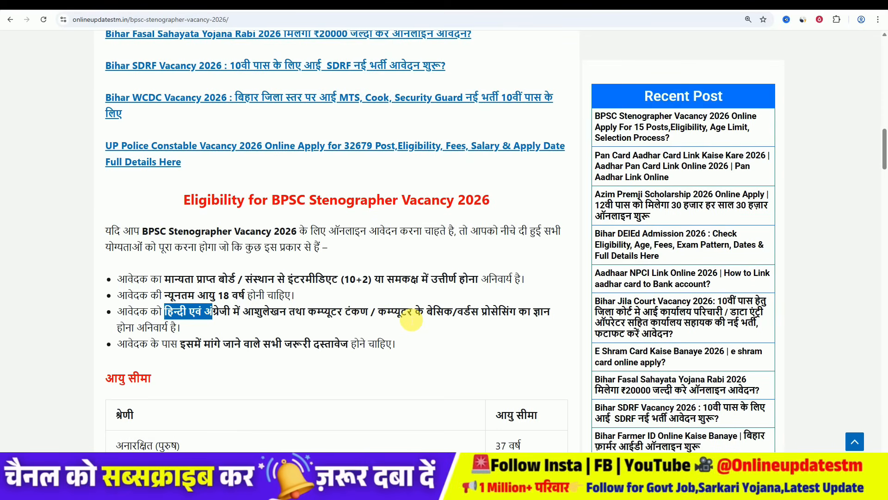
left_click(294, 343)
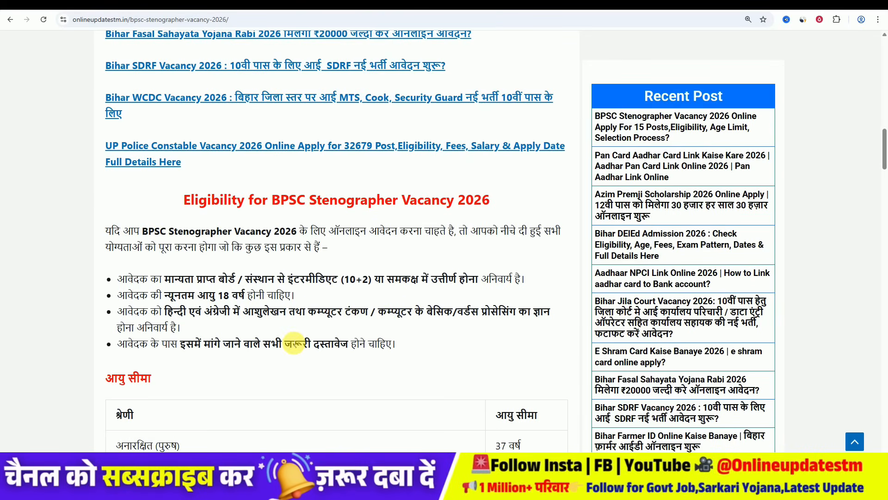
scroll(314, 309, "down", 2)
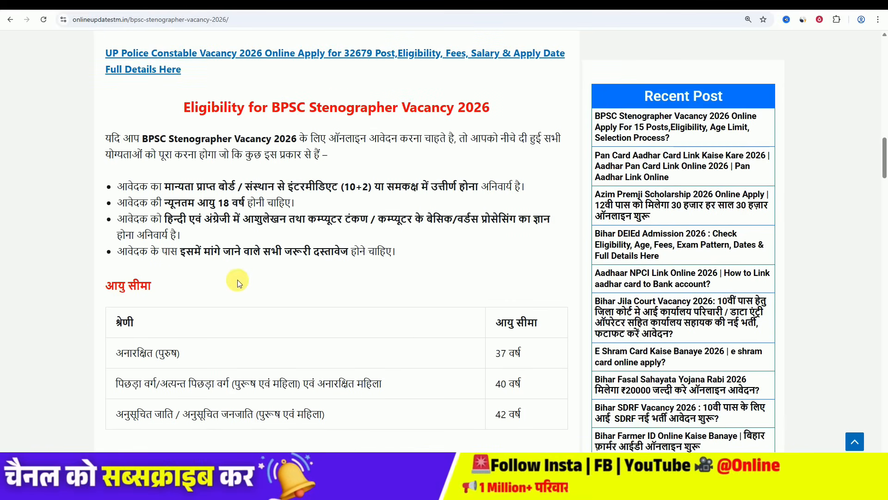
scroll(237, 283, "down", 2)
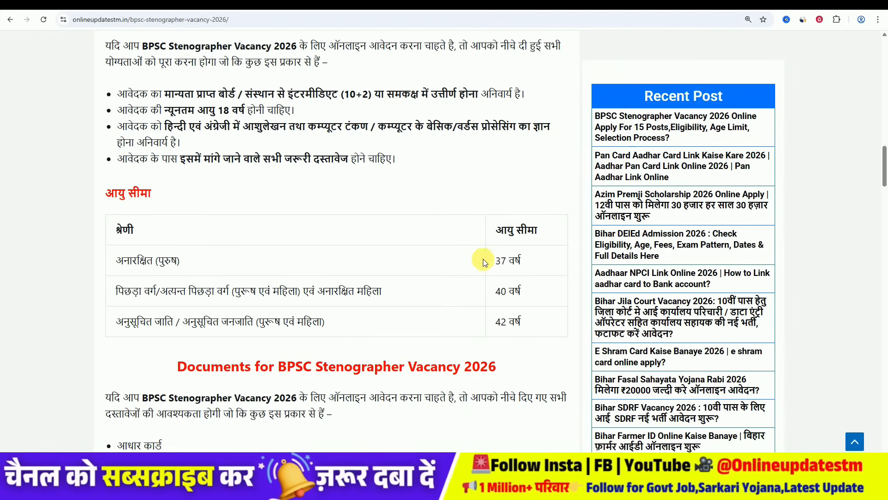
scroll(494, 277, "down", 10)
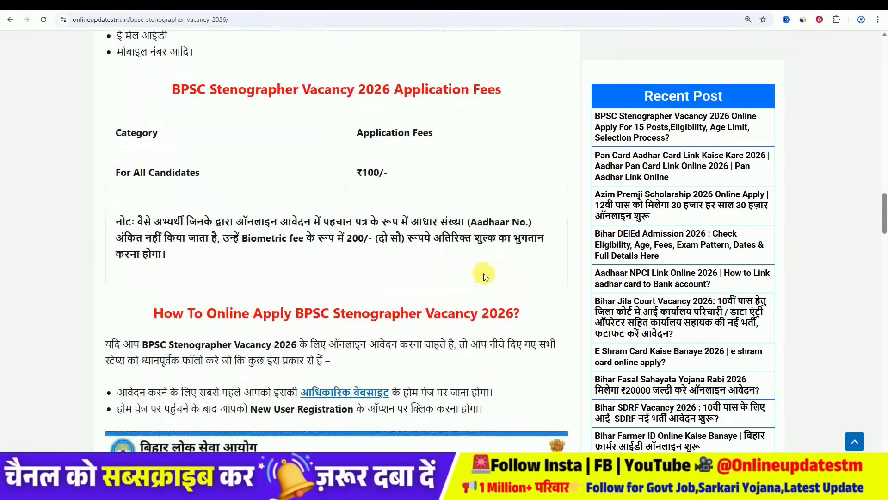
left_click_drag(350, 171, 374, 172)
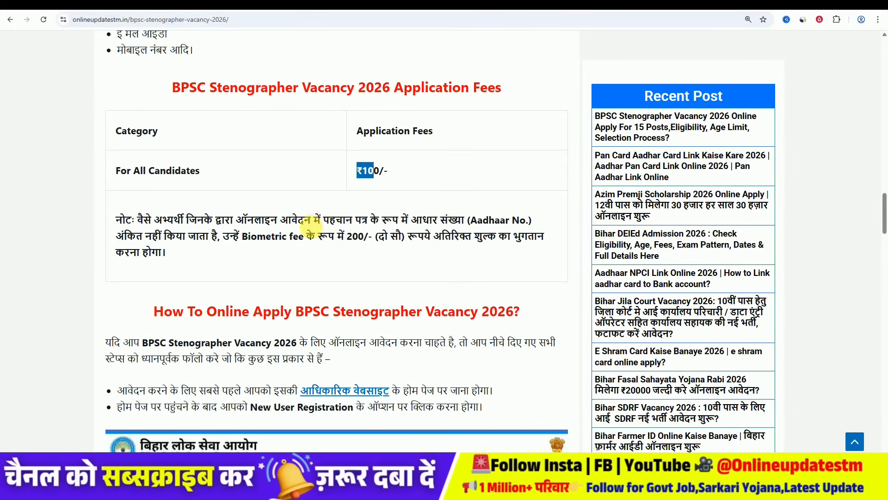
Step: Follow the Online Apply link in the article's Important Link table and start a new one-time registration on the BPSC portal
scroll(308, 225, "down", 13)
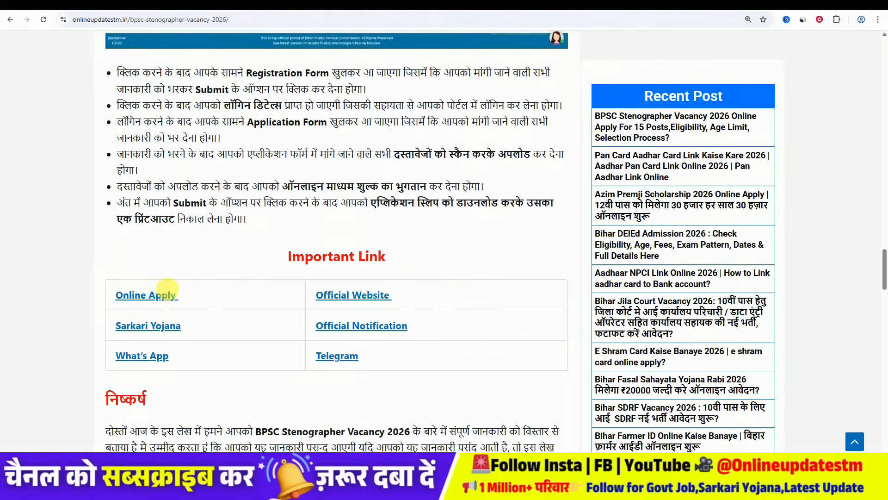
left_click(163, 296)
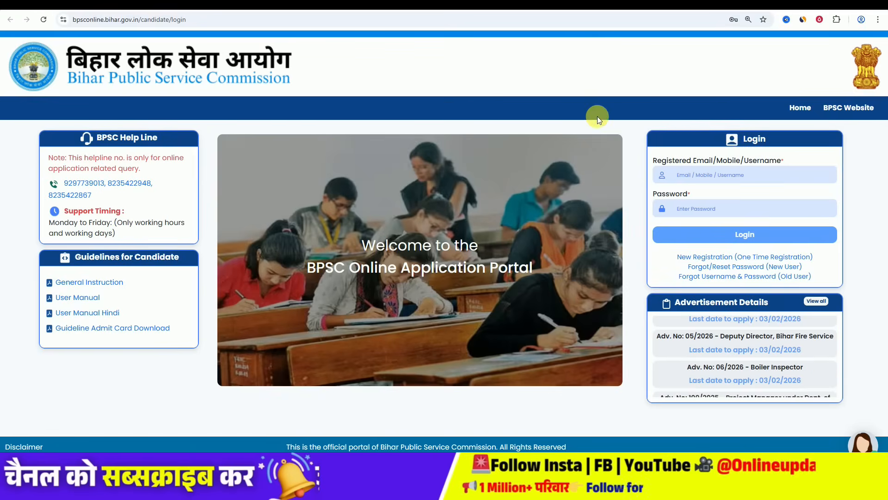
left_click(700, 257)
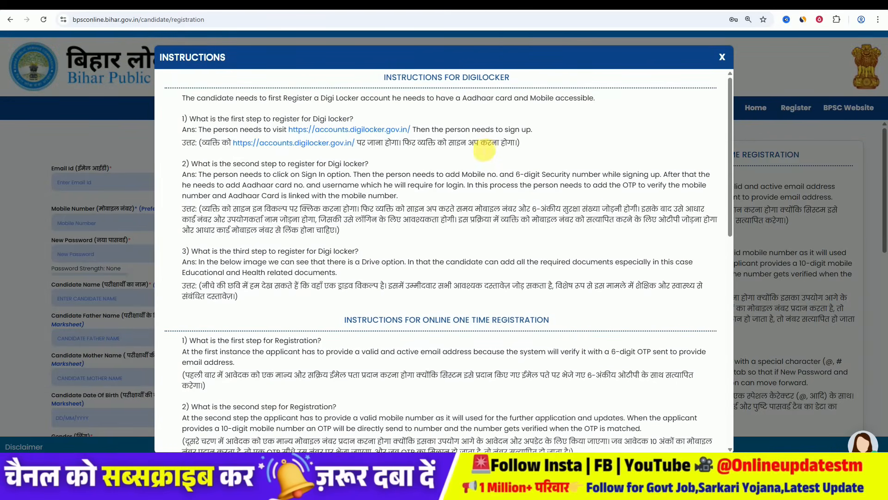
Step: Read the registration instructions to the end, close them and enlarge the registration page to 150%
scroll(484, 157, "down", 4)
scroll(481, 176, "down", 7)
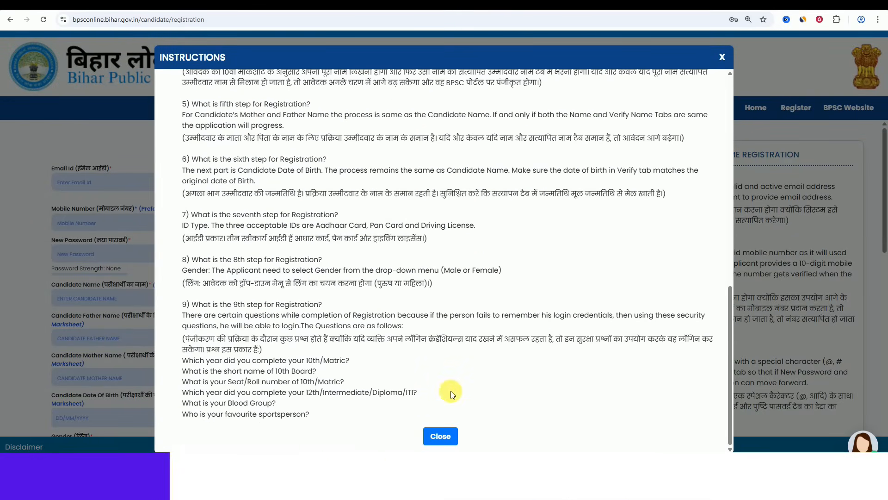
left_click(439, 436)
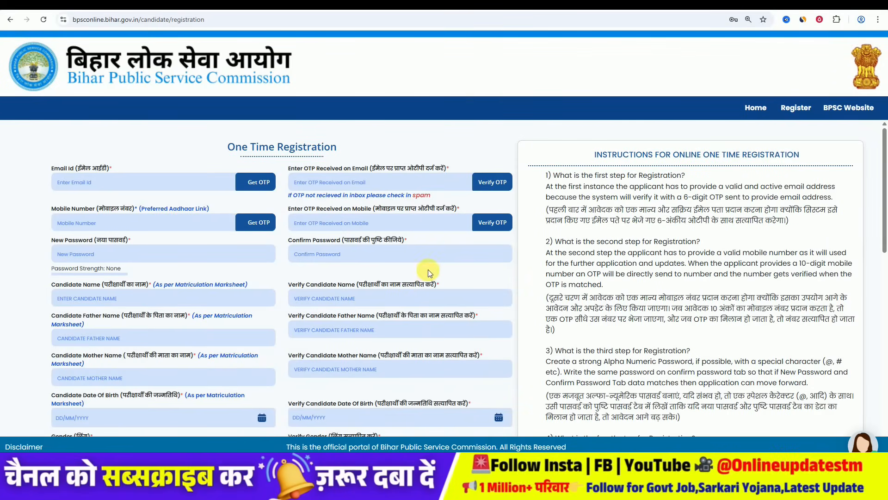
key("ctrl+plus")
key("ctrl+plus")
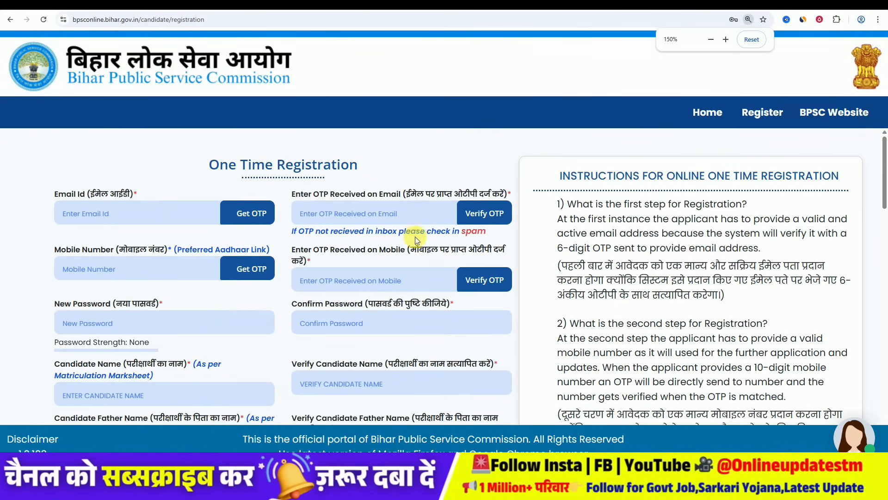
Step: Highlight the sample password in the text editor to examine its format, and return to the registration form
scroll(324, 167, "down", 1)
scroll(363, 172, "up", 1)
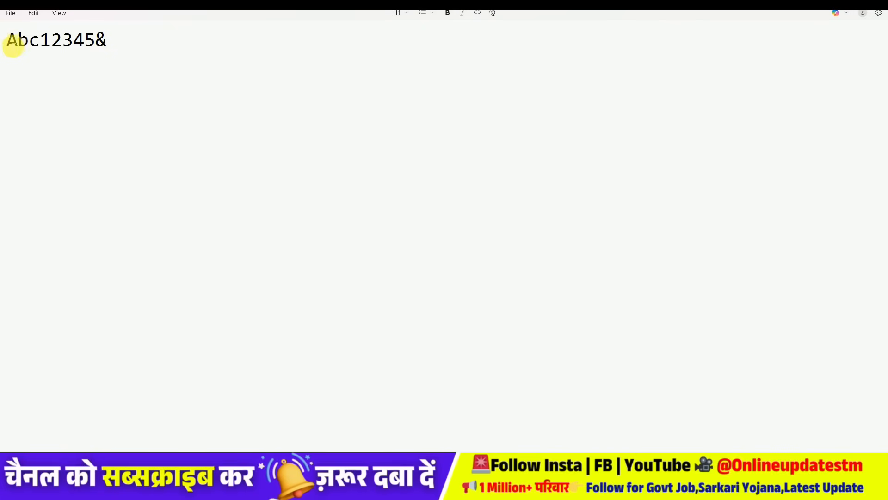
left_click_drag(10, 44, 91, 41)
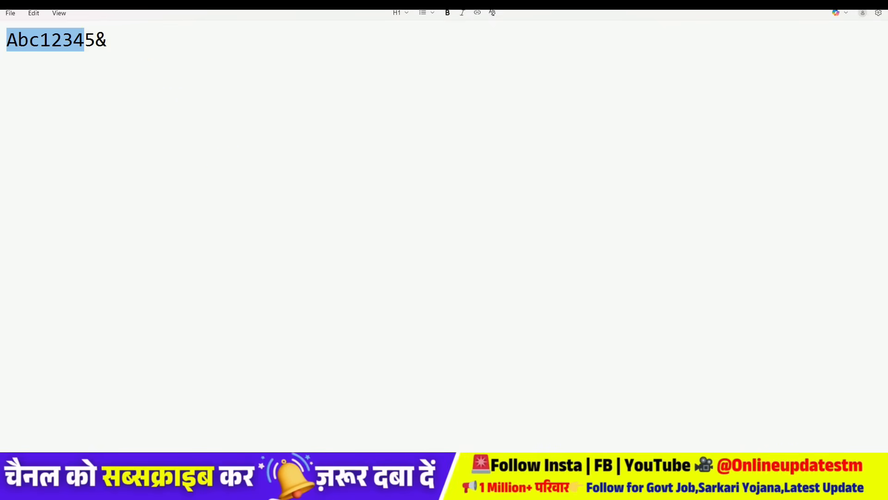
left_click(567, 426)
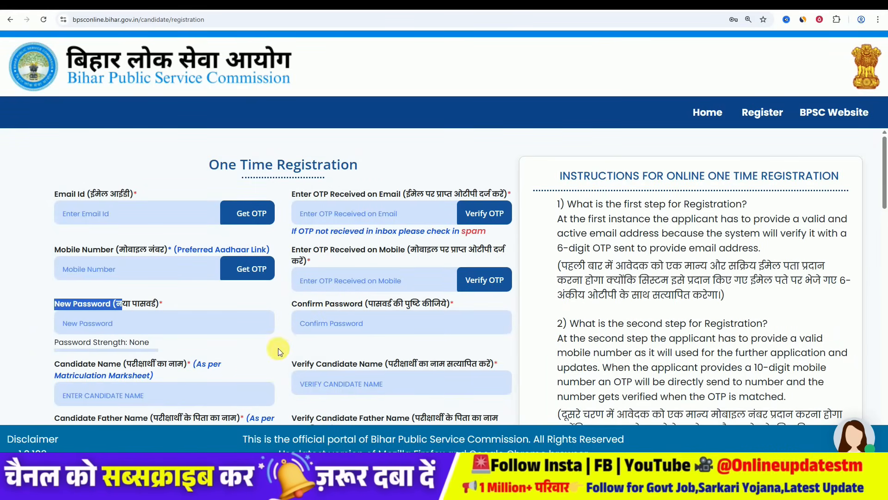
Step: Examine the candidate, father and mother name fields of the registration form together with their verification fields
scroll(235, 319, "down", 3)
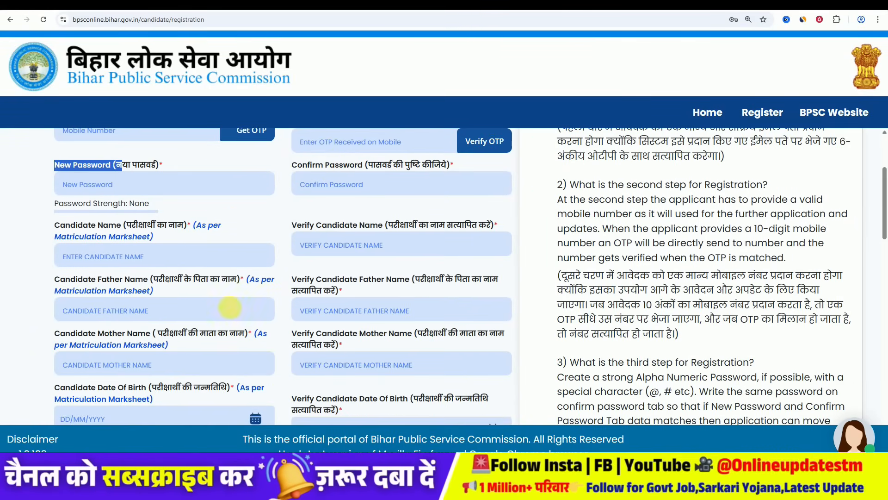
left_click(14, 230)
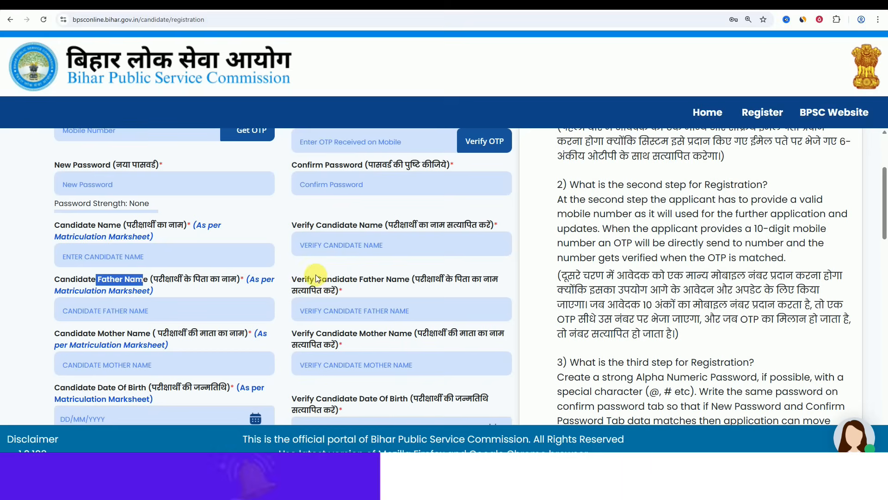
left_click_drag(306, 279, 369, 280)
scroll(221, 294, "down", 2)
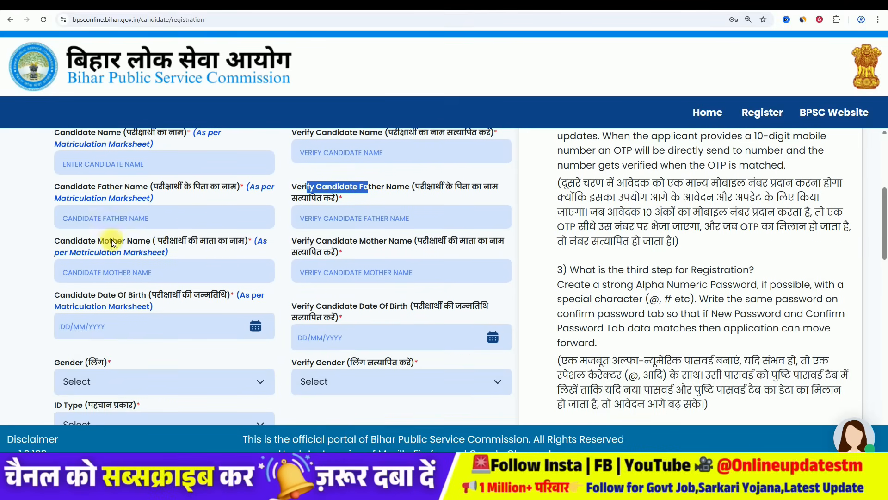
left_click_drag(93, 241, 109, 282)
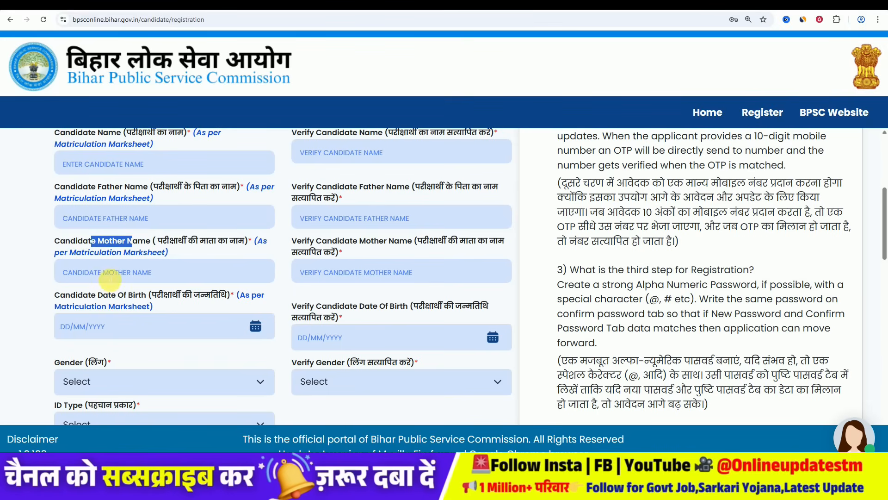
scroll(278, 285, "down", 1)
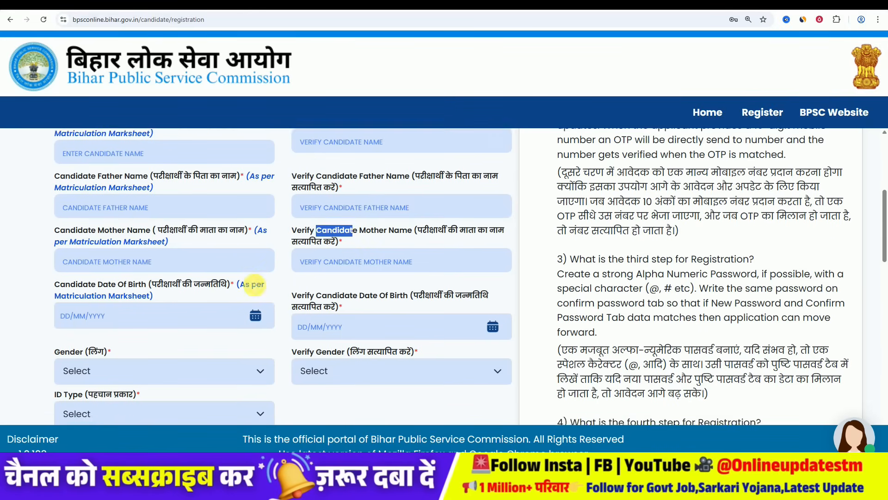
Step: Enter the candidate's date of birth using the calendar's year list and day grid
left_click(256, 281)
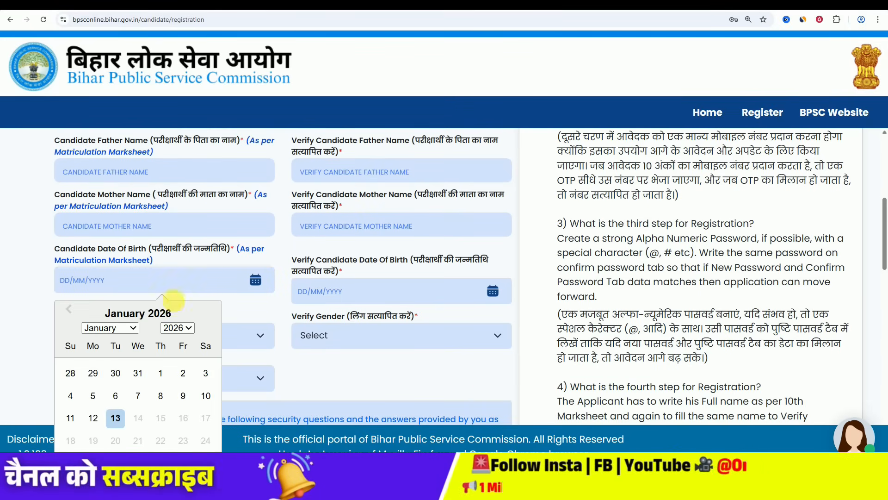
left_click(177, 328)
scroll(172, 217, "up", 5)
left_click(173, 148)
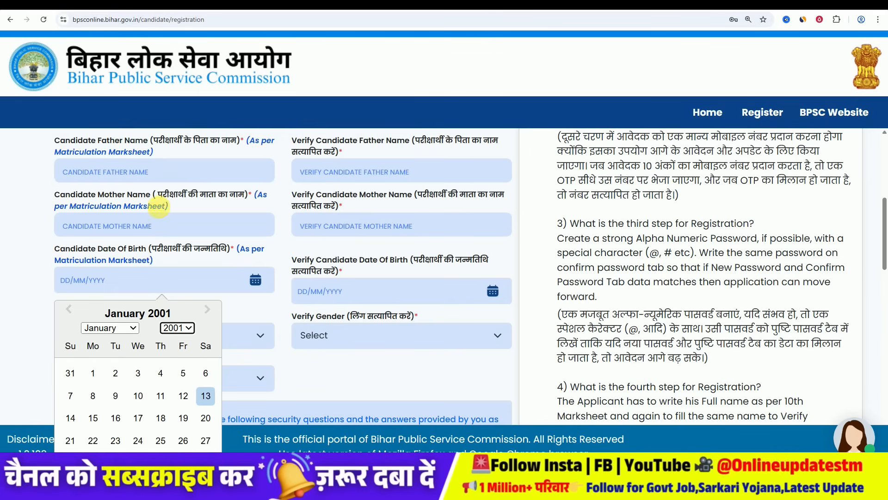
left_click(138, 372)
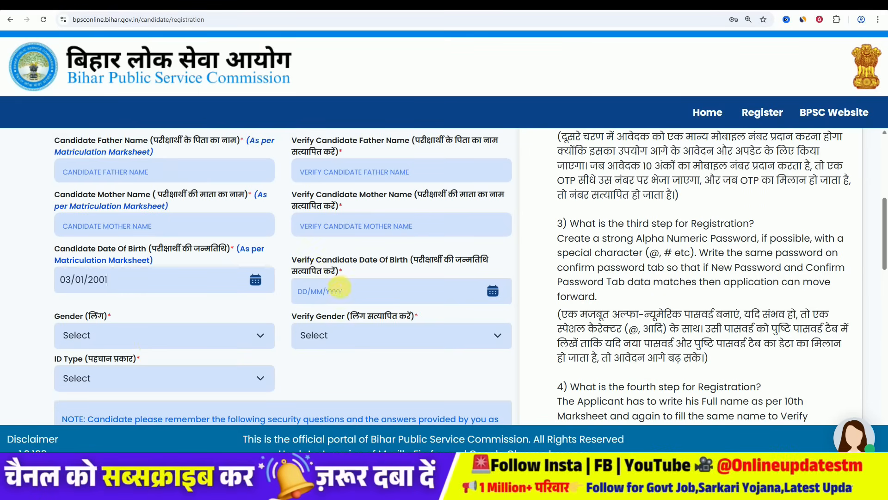
Step: Set both Gender and Verify Gender to Male
left_click(112, 336)
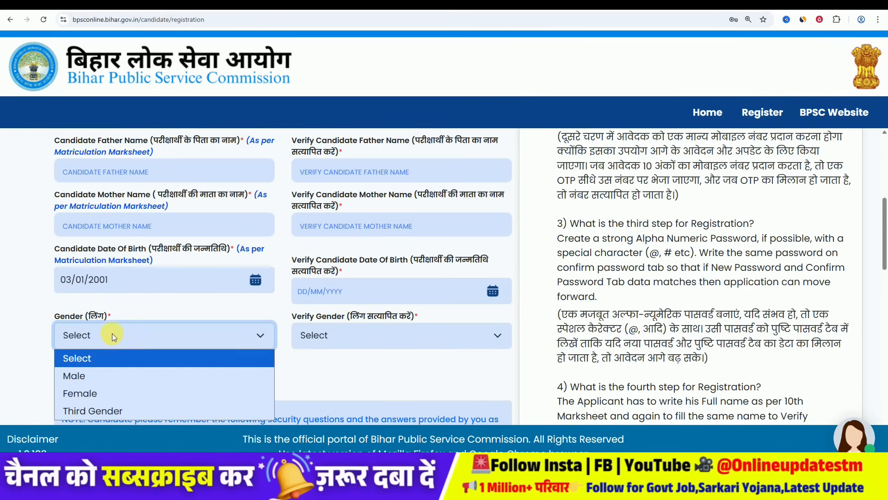
left_click(110, 377)
left_click(343, 339)
left_click(334, 376)
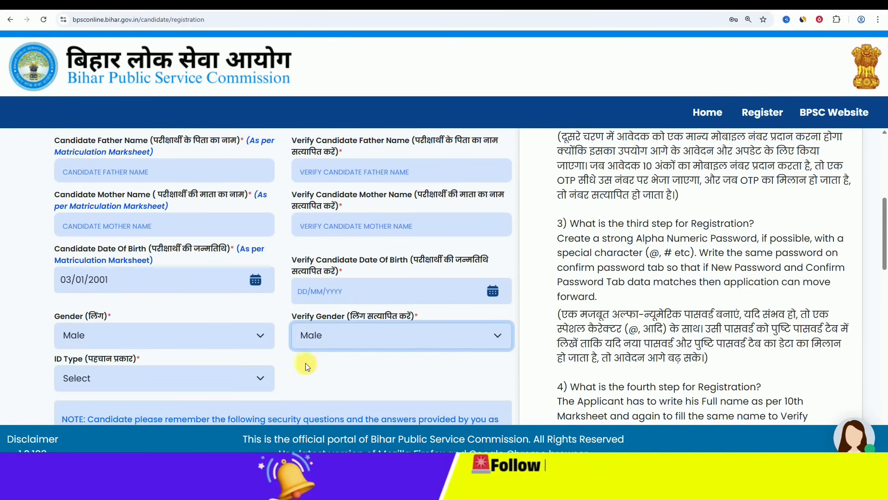
Step: Set the ID Type to Aadhaar Card
scroll(232, 306, "down", 2)
left_click(176, 285)
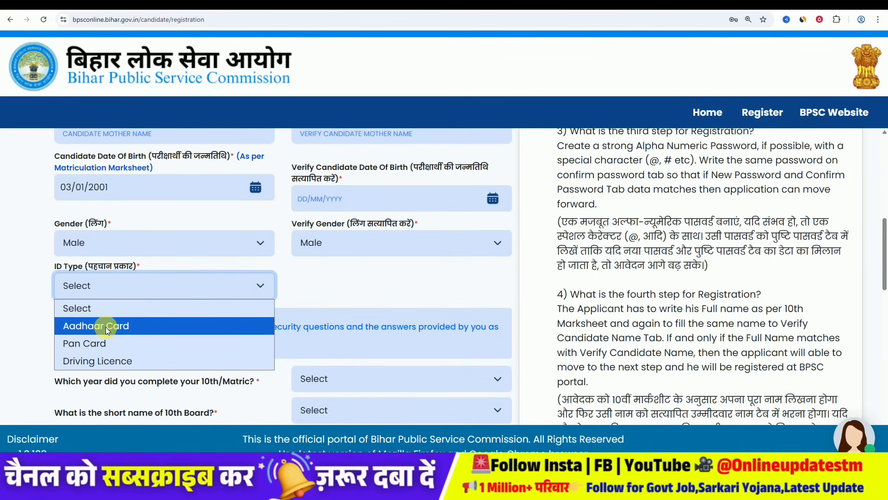
left_click(122, 327)
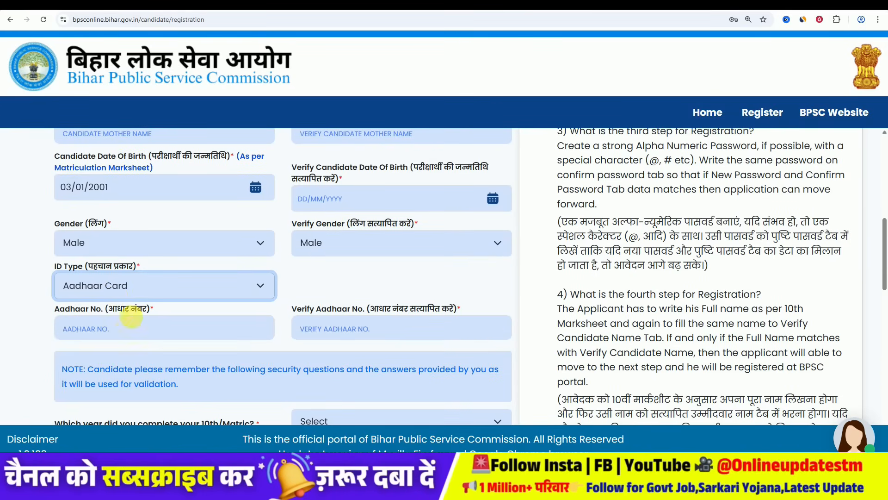
scroll(268, 268, "down", 2)
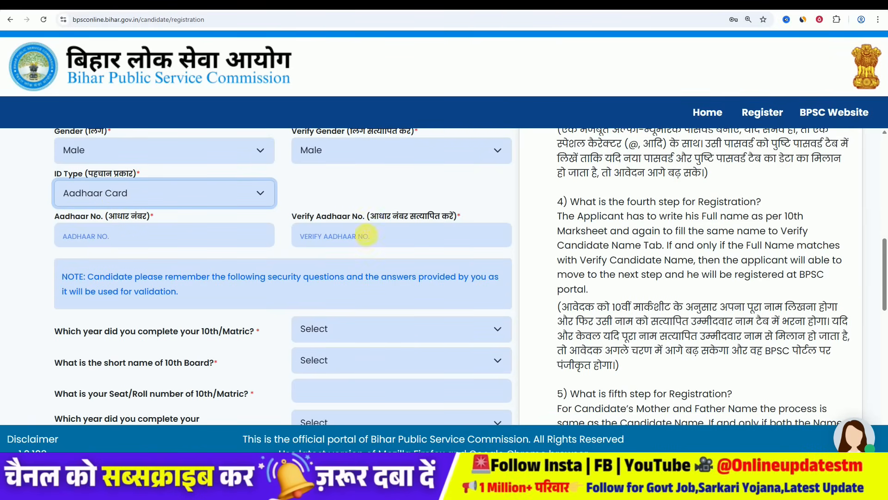
Step: Set the 10th/Matric completion year to 2016 and the 10th Board short name to B.S.E.B
scroll(324, 257, "down", 4)
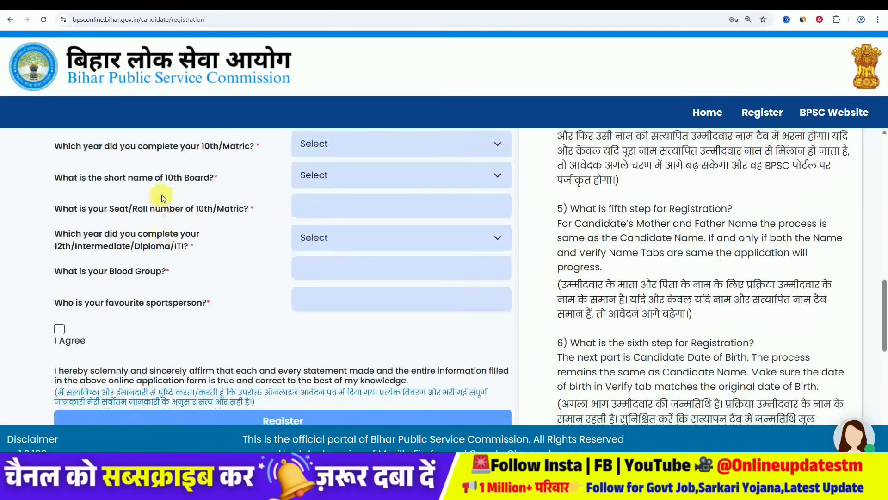
left_click(350, 147)
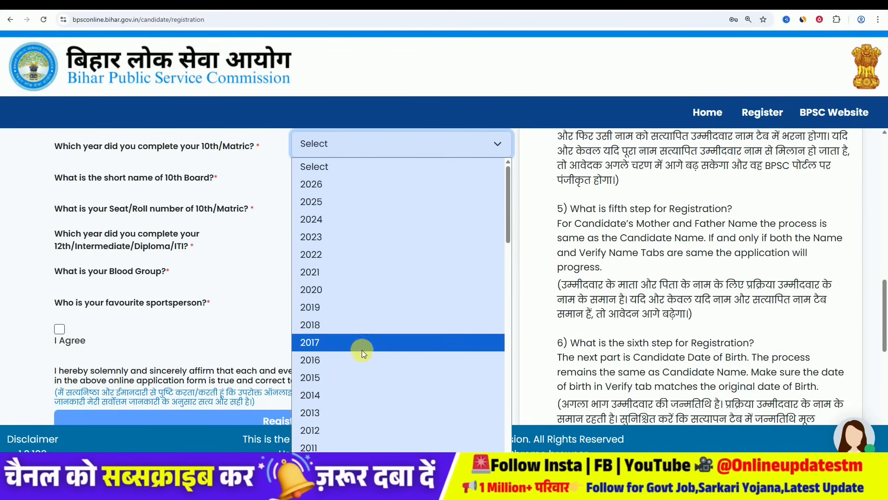
left_click(354, 359)
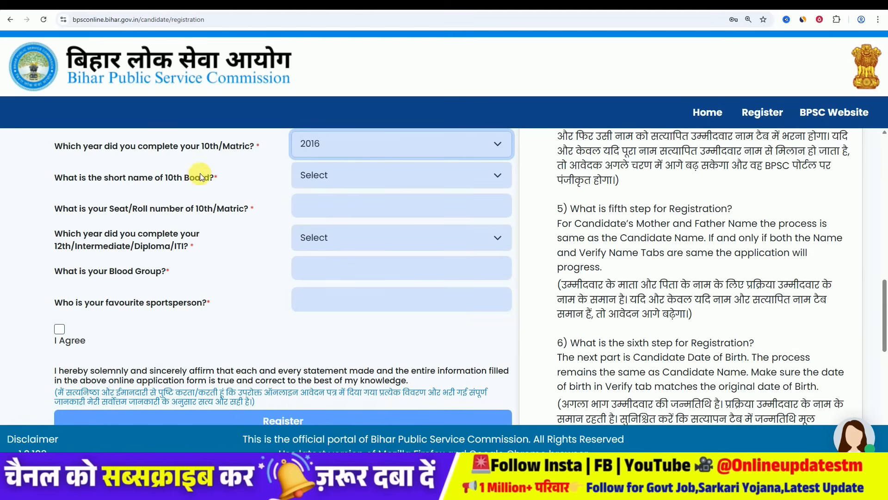
left_click(343, 172)
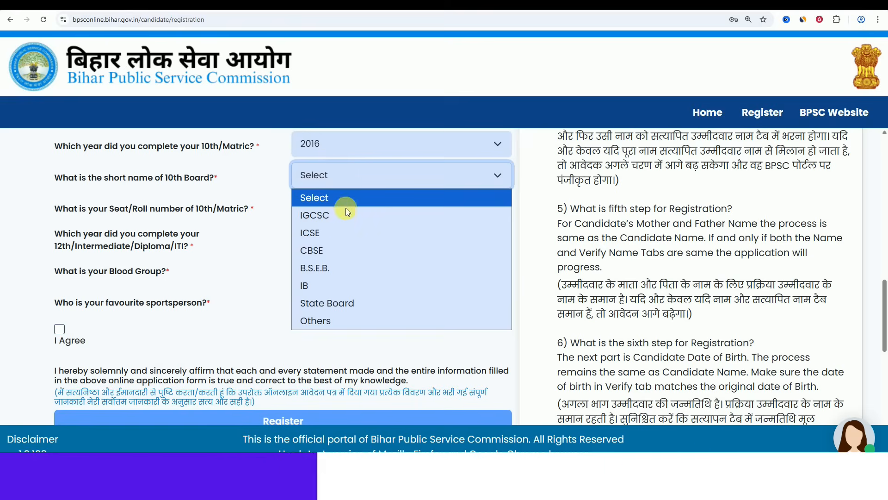
left_click(337, 263)
Step: Point out the 10th seat/roll number question and set the 12th/Intermediate/Diploma/ITI completion year to 2018
left_click_drag(125, 210, 213, 213)
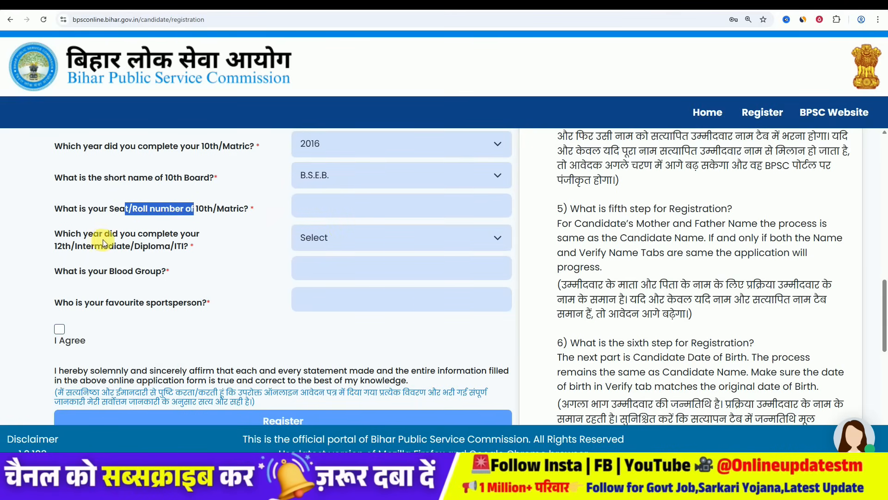
left_click_drag(71, 232, 125, 234)
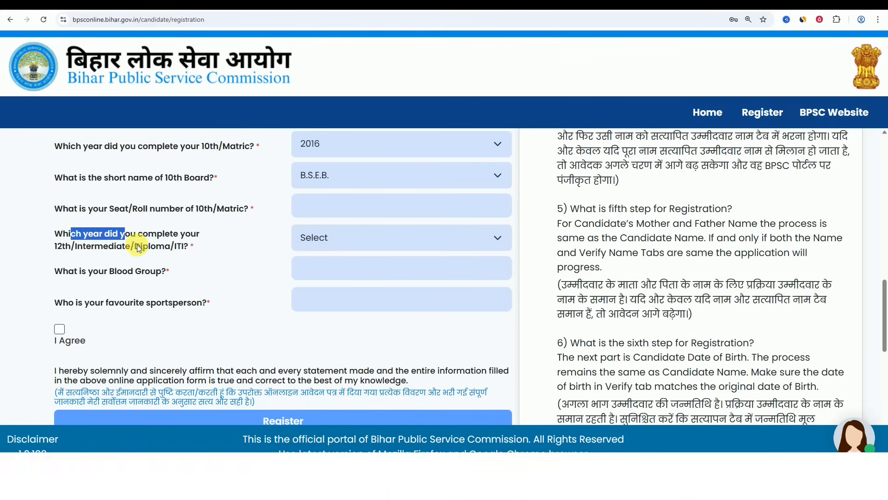
left_click(337, 241)
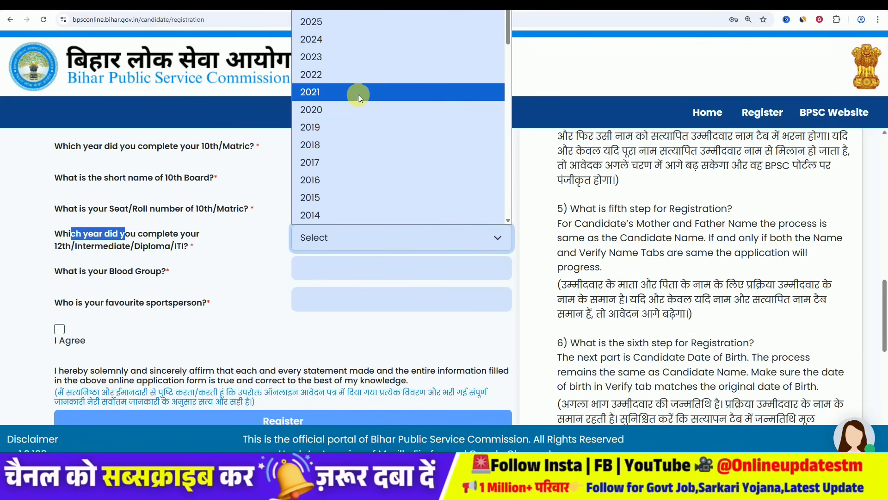
left_click(339, 143)
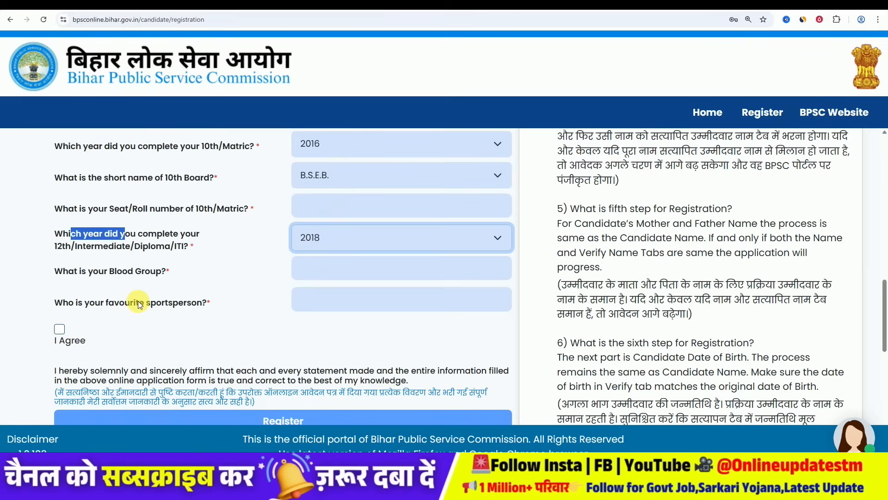
Step: Review the blood group and favourite sportsperson questions and accept the I Agree declaration
left_click(124, 271)
left_click(254, 272)
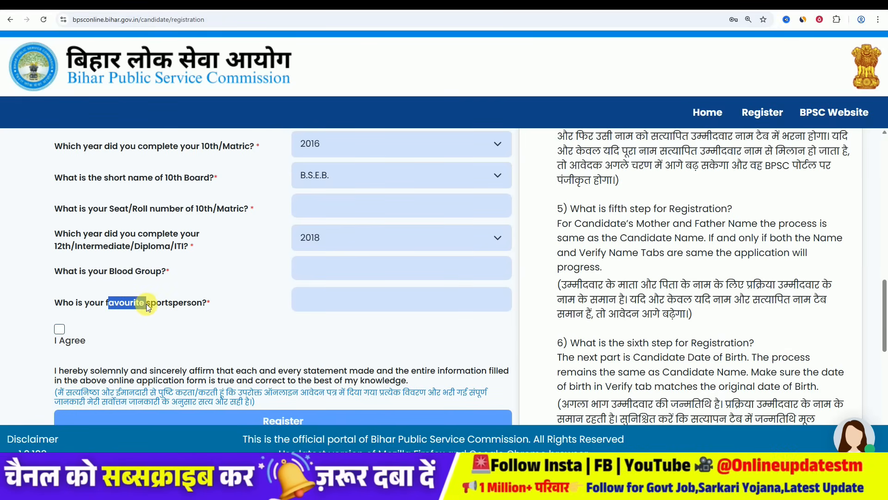
left_click(179, 301)
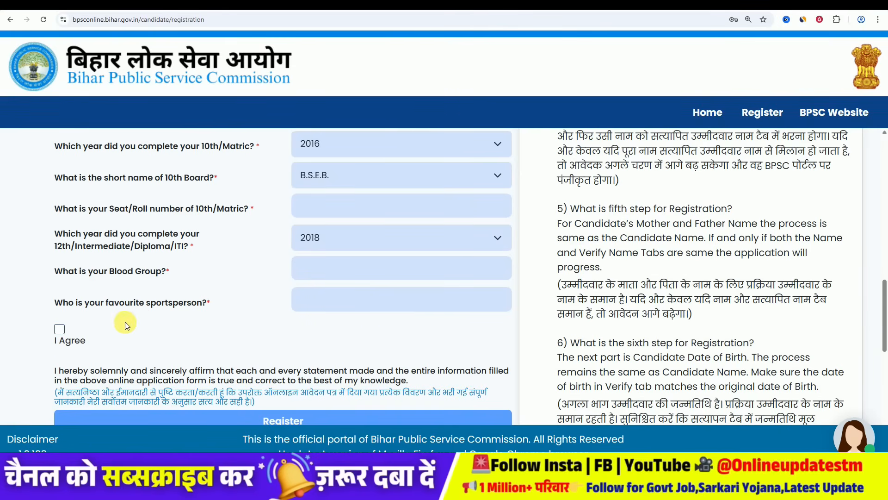
left_click(59, 329)
scroll(210, 301, "down", 3)
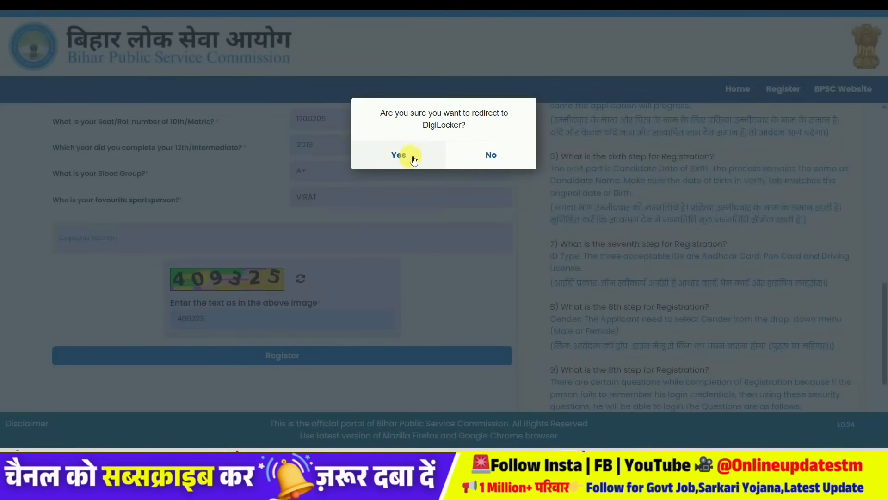
Step: Confirm the redirect to DigiLocker, compare its Username and Mobile sign-in forms, and consent to the terms of use
left_click(396, 156)
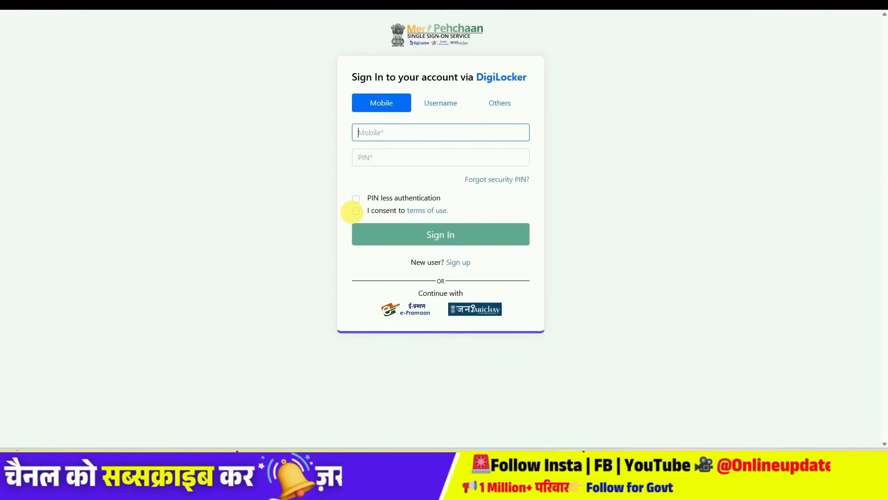
left_click(355, 211)
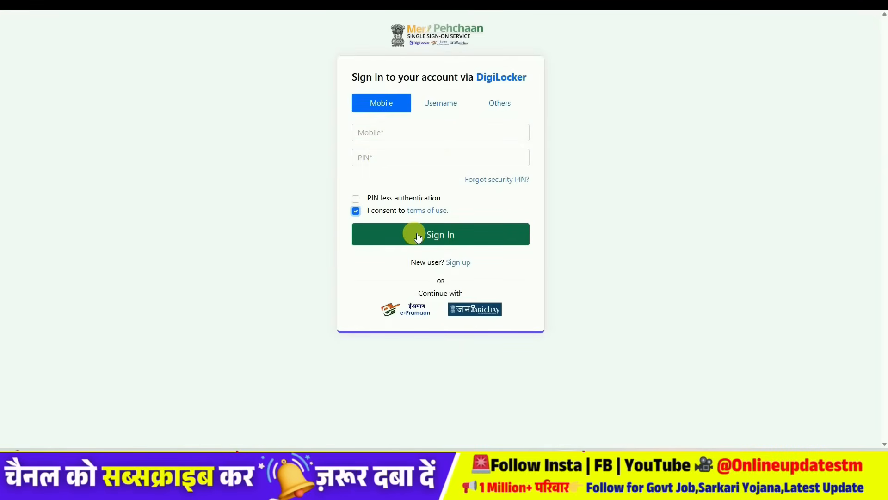
left_click(442, 103)
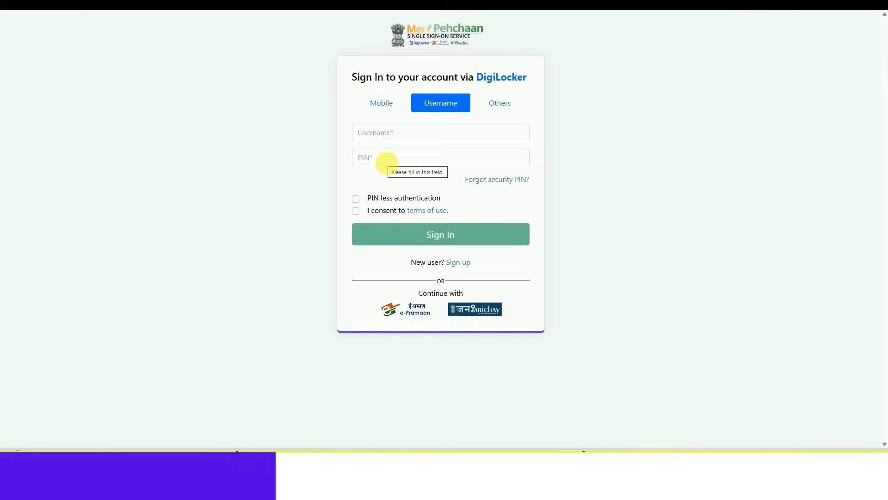
left_click(357, 212)
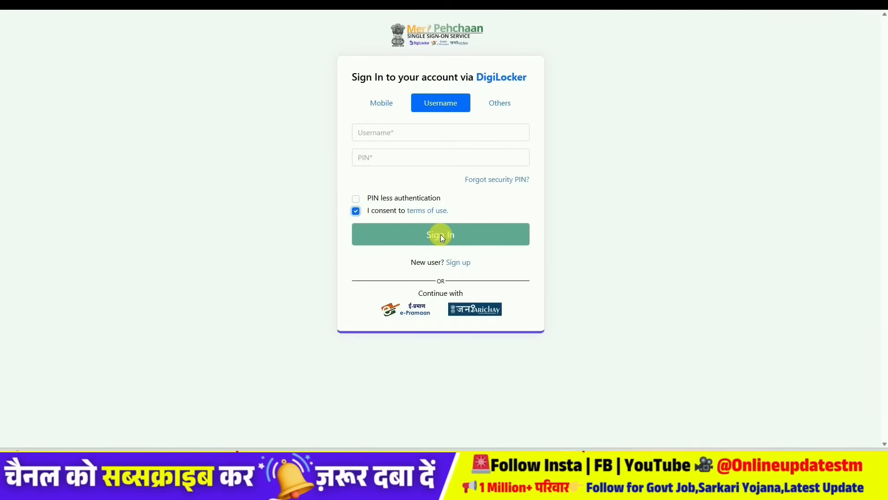
left_click(386, 104)
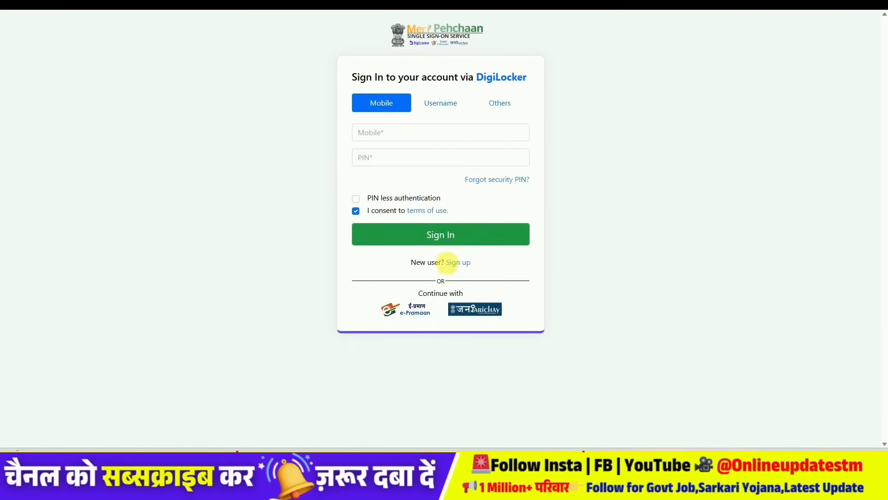
Step: Open the DigiLocker sign-up form for new users and go over its mobile number field and terms consent
left_click(459, 262)
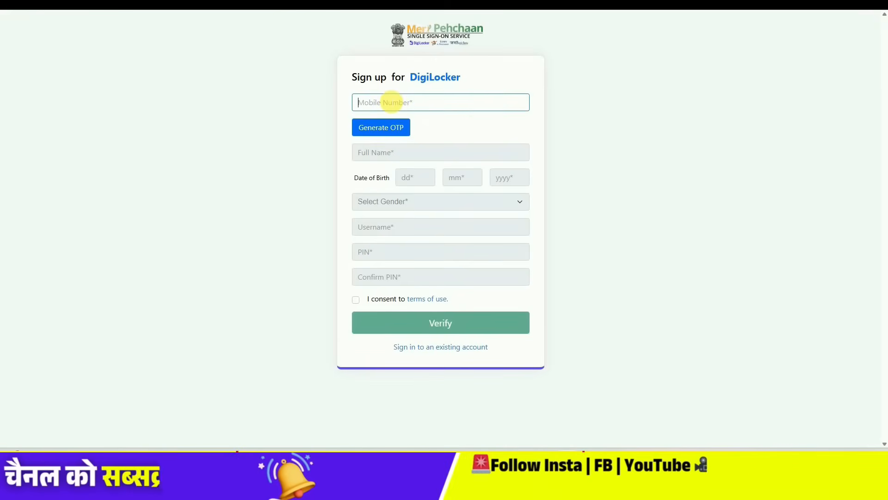
left_click(390, 102)
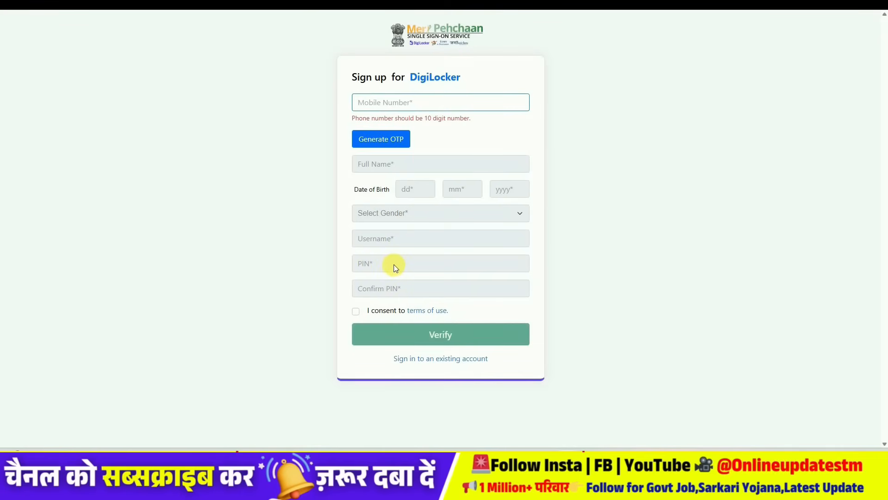
left_click(356, 310)
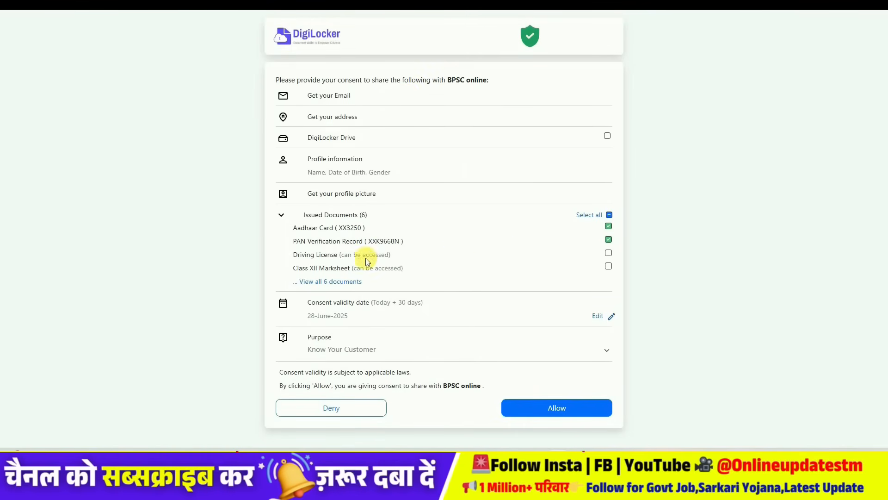
Step: Allow DigiLocker to share the listed details with BPSC online and log in to the application portal
left_click(566, 411)
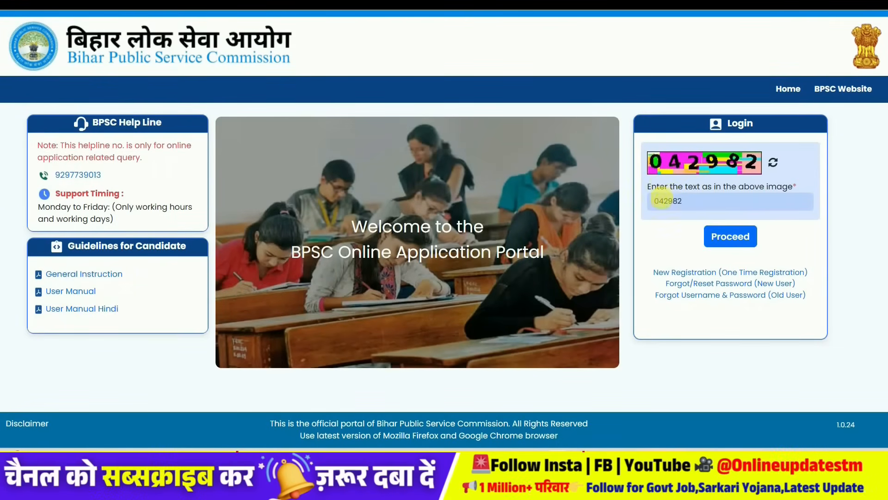
left_click(729, 237)
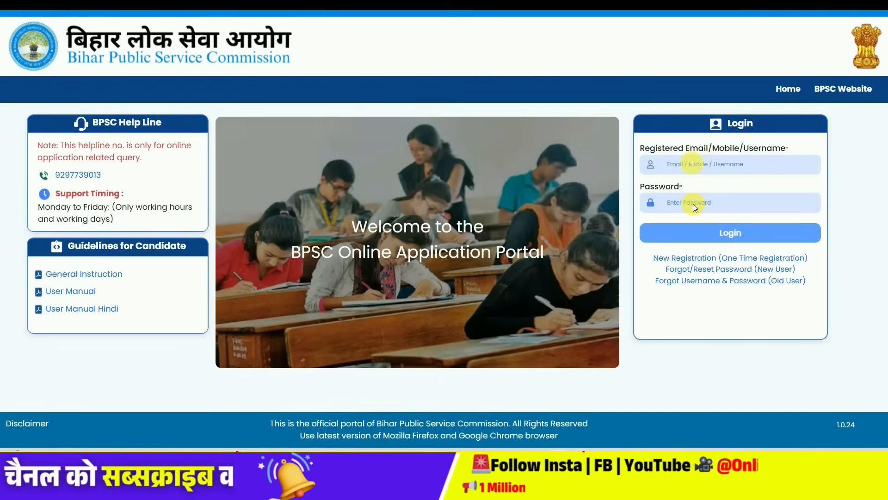
left_click(723, 238)
left_click(731, 240)
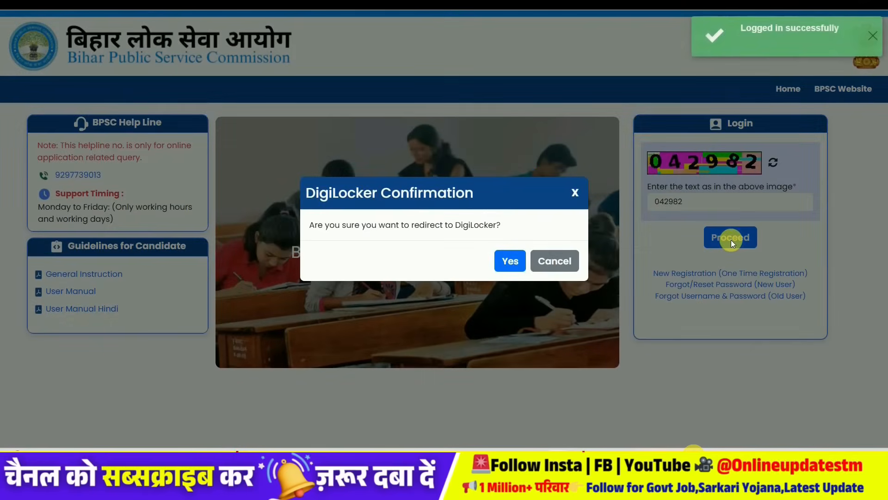
Step: Confirm the DigiLocker redirect at login and allow sharing the Aadhaar Card and PAN Verification Record with BPSC online
left_click(509, 261)
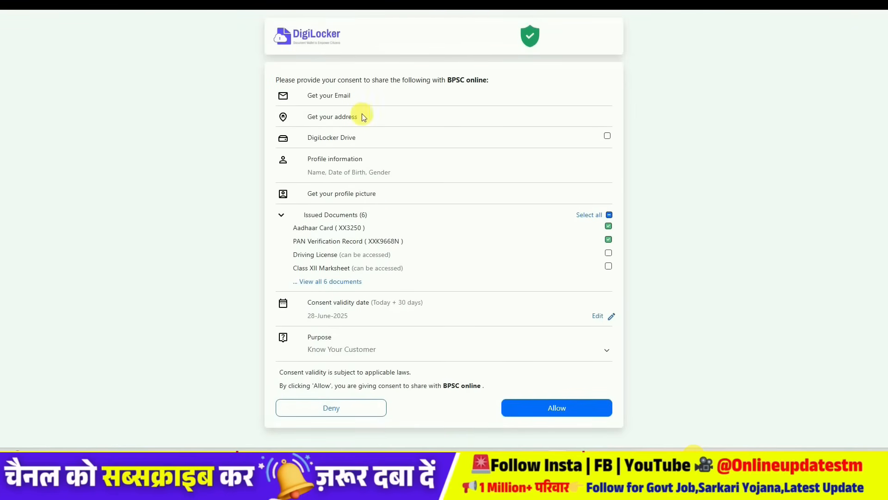
left_click(550, 407)
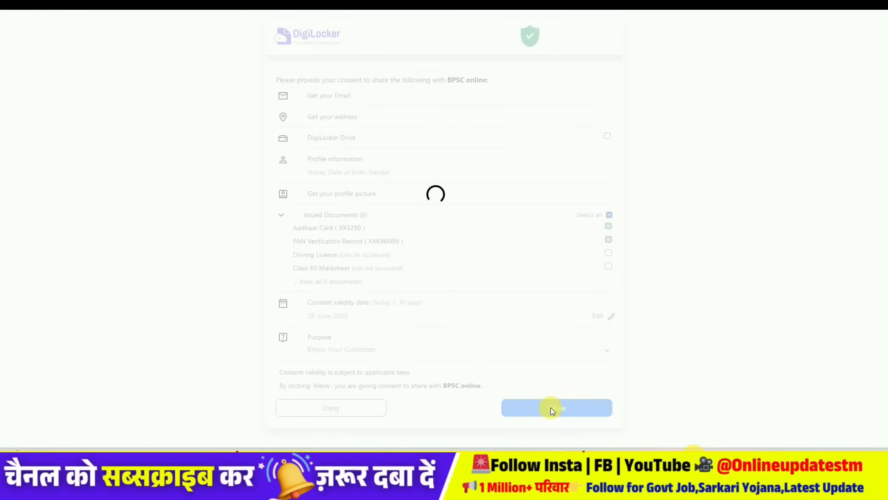
Step: Read through the application submission instructions on the home page and open Profile Creation
scroll(507, 247, "down", 2)
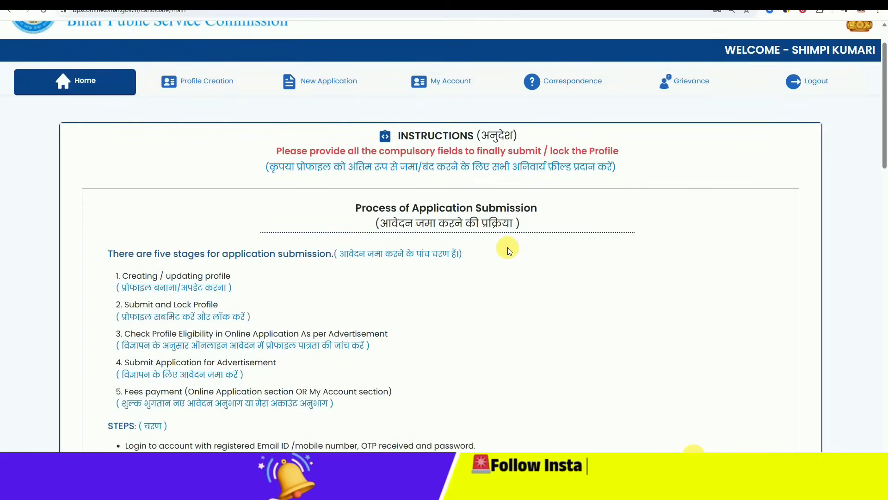
scroll(509, 251, "down", 15)
scroll(509, 251, "down", 6)
scroll(483, 254, "up", 10)
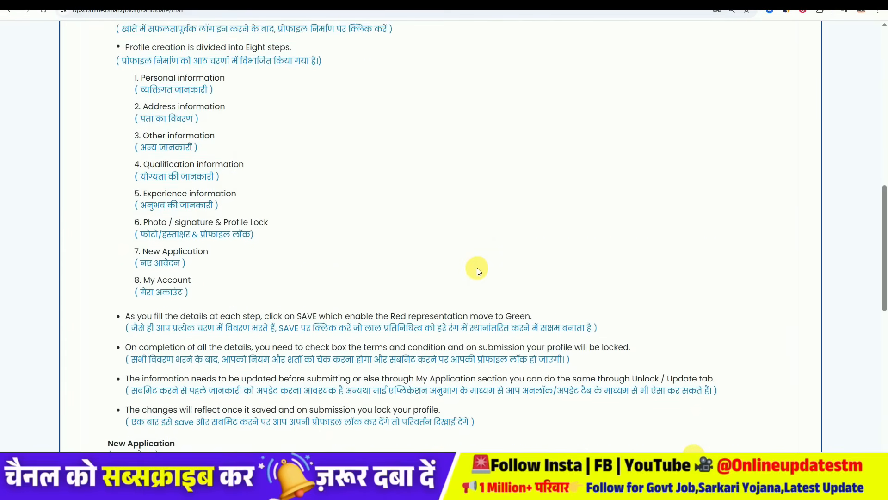
scroll(476, 267, "up", 3)
scroll(175, 172, "up", 10)
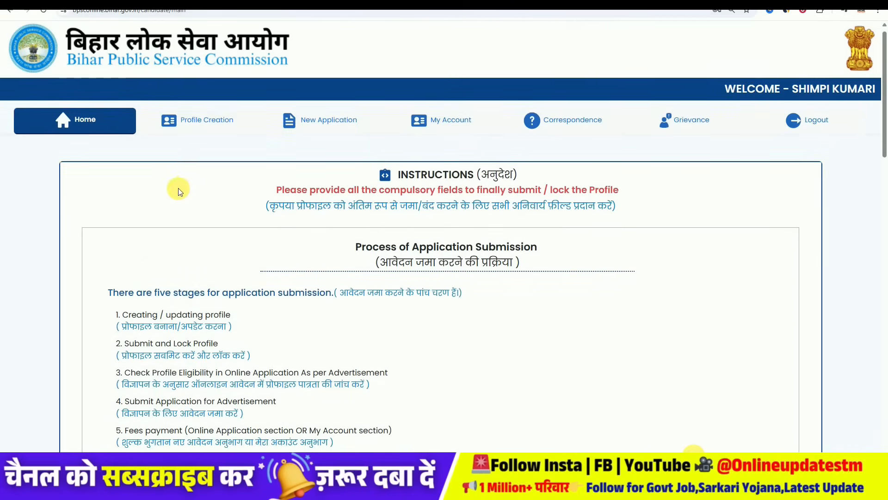
left_click(201, 123)
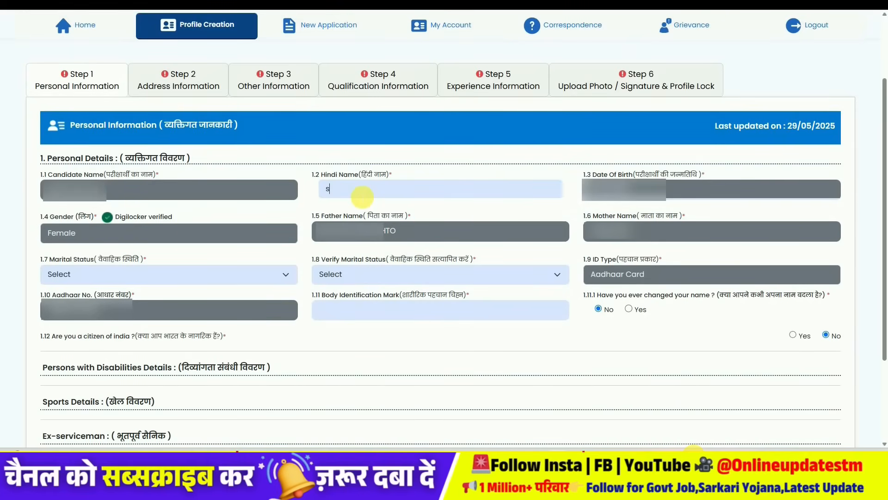
Step: Enter the candidate's first name in Hindi script in the Hindi Name field and view the Marital Status options
type("hi")
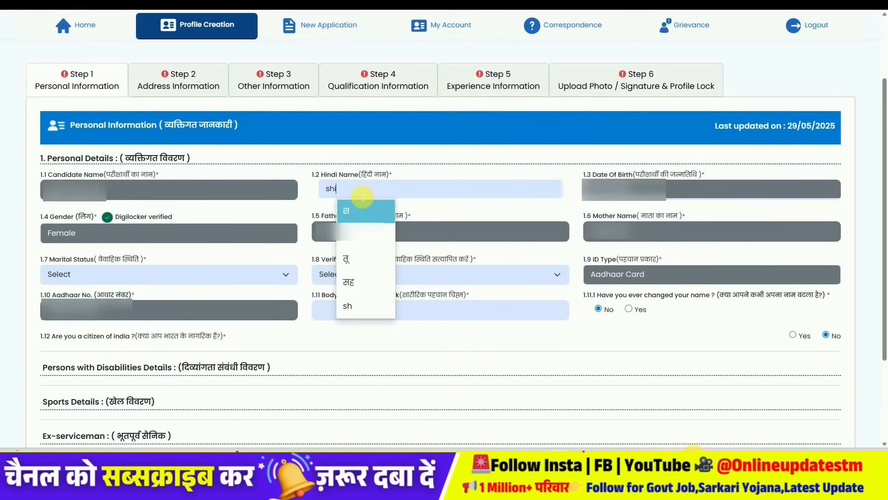
type("mpi")
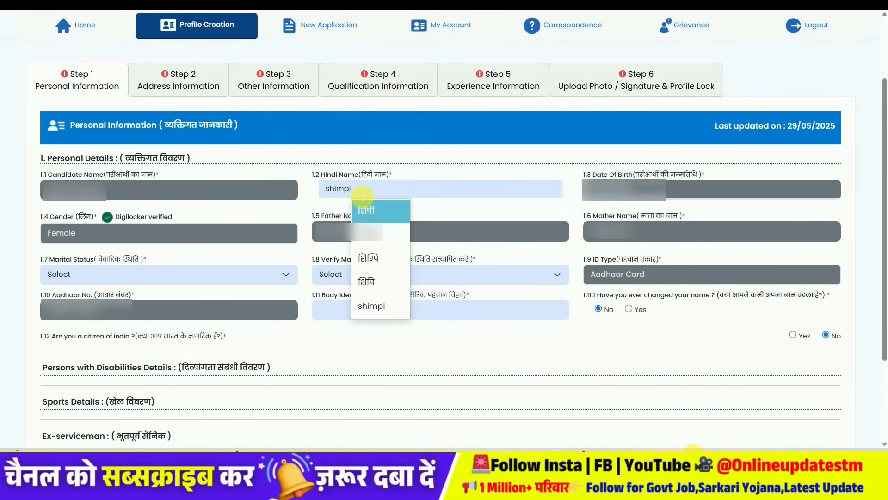
left_click(374, 227)
left_click(82, 275)
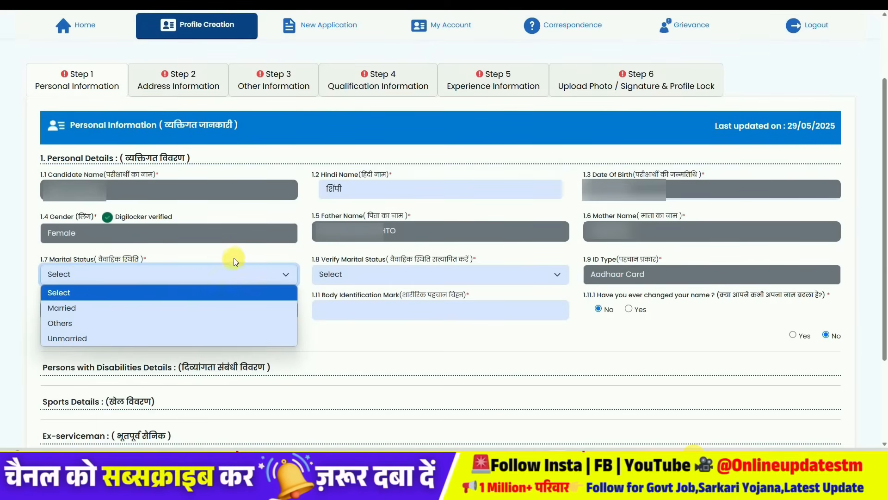
left_click(245, 254)
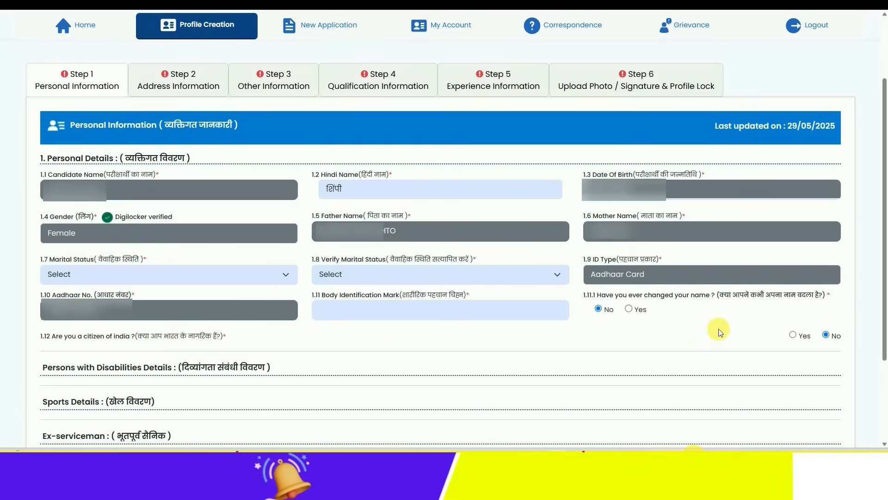
Step: Answer Yes to being a citizen of India, try Yes for Permanent Resident of Bihar, and set that answer to No
left_click(796, 336)
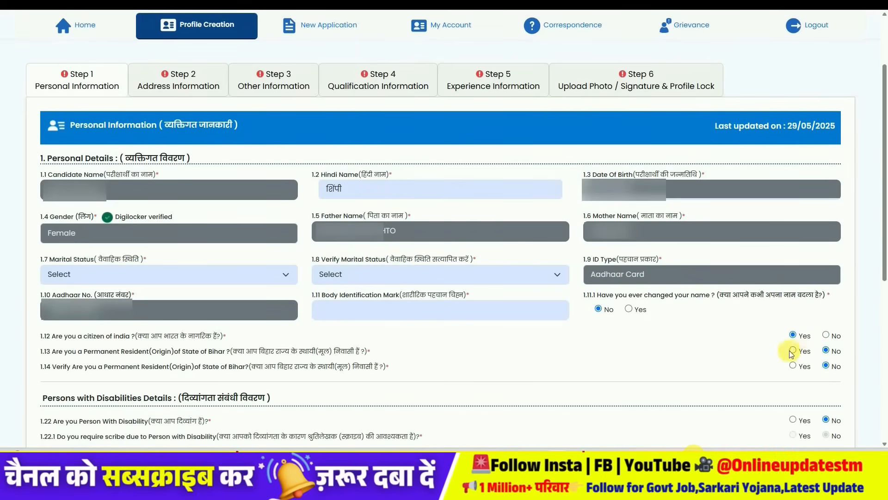
left_click(794, 351)
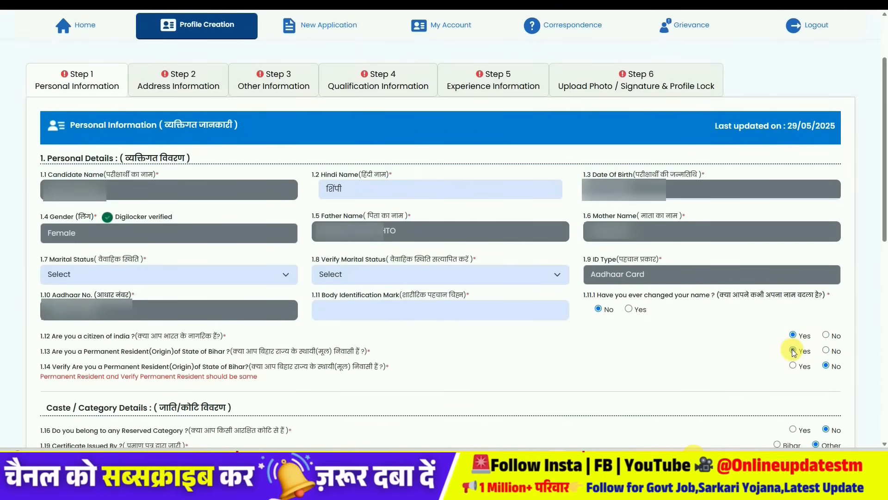
left_click(825, 351)
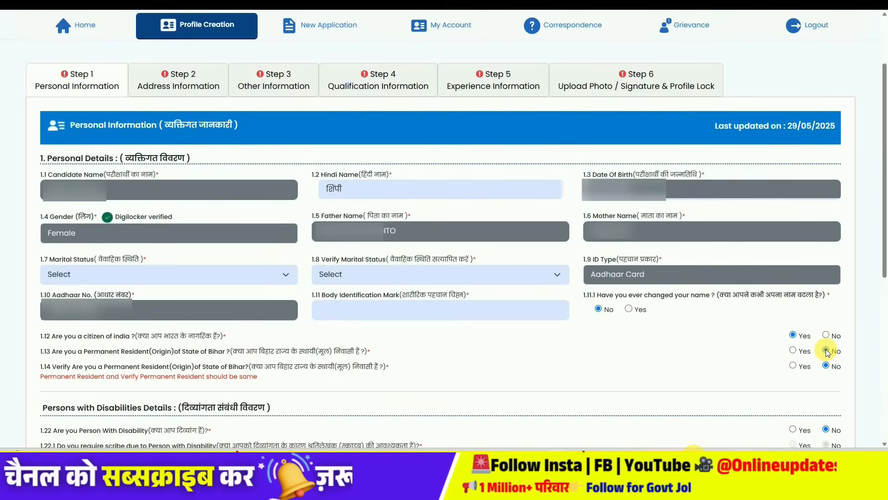
Step: Answer Yes to both Permanent Resident of Bihar questions and set the residence certificate issue date to 29/04/2025
left_click(793, 350)
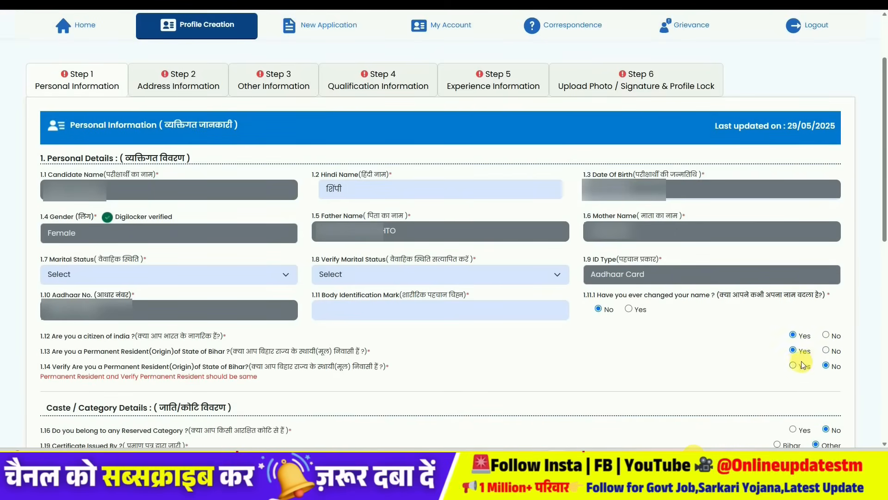
left_click(793, 365)
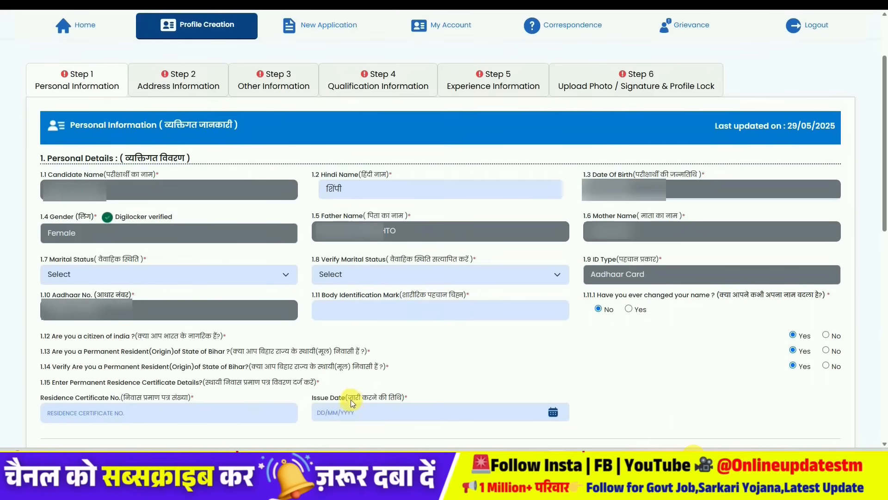
left_click(554, 412)
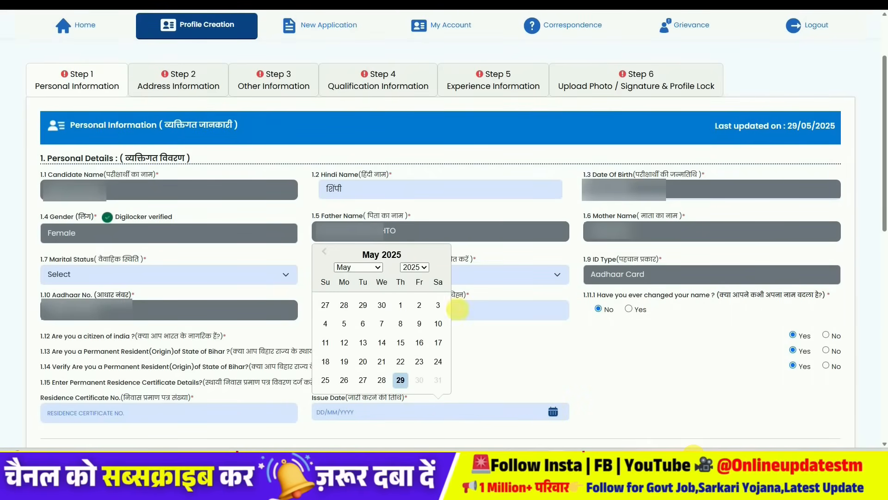
left_click(363, 305)
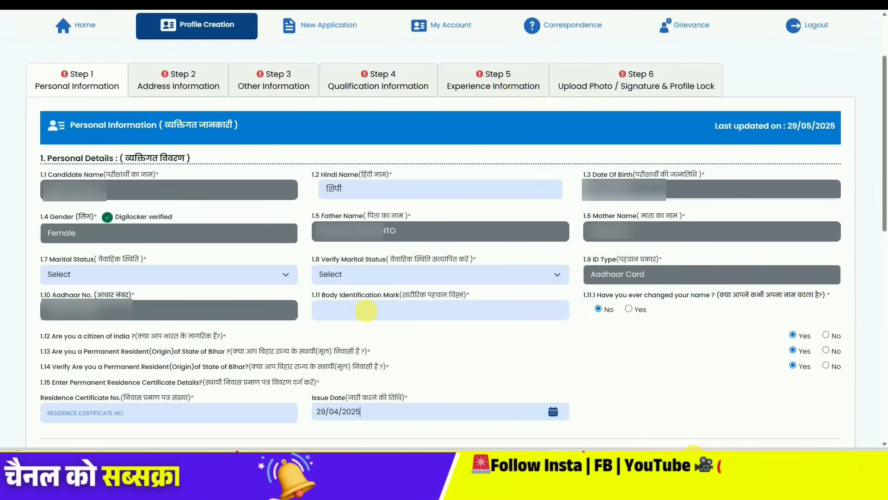
Step: Answer Yes to belonging to a Reserved Category and choose BC as both the category code and its verification
scroll(393, 414, "down", 8)
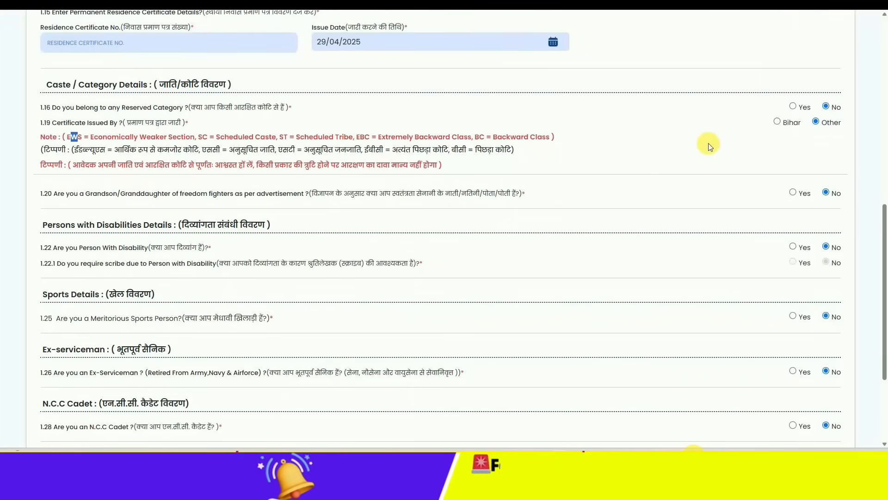
scroll(703, 135, "down", 2)
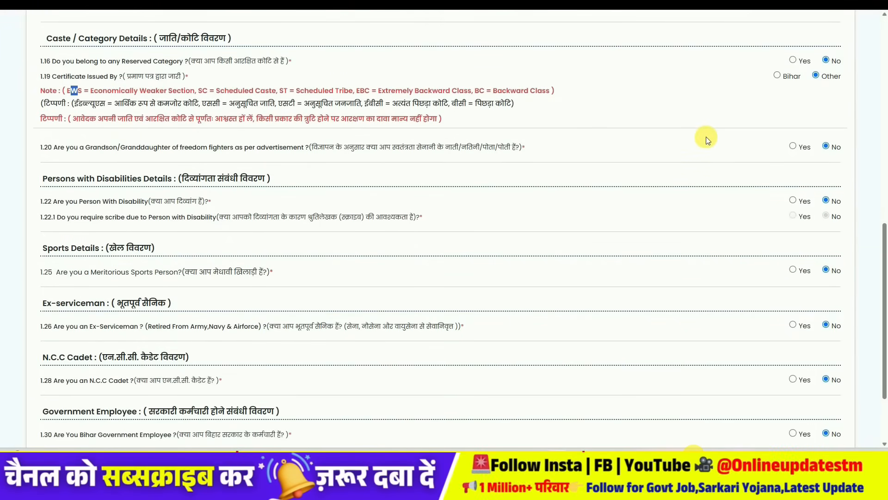
left_click(135, 92)
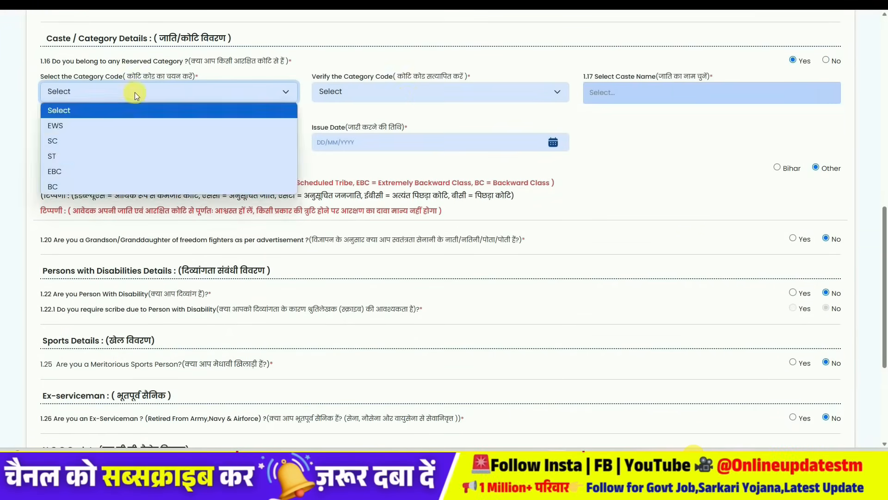
left_click(134, 186)
left_click(405, 91)
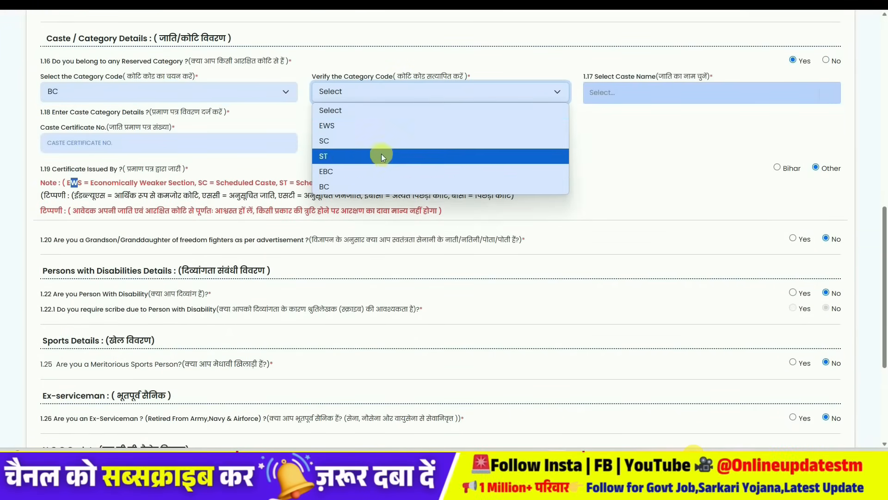
left_click(367, 186)
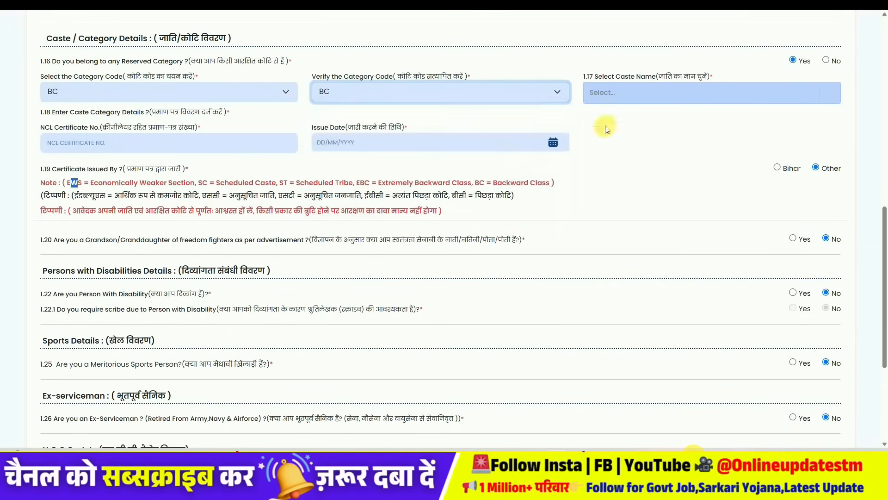
Step: Choose the Bania caste group as the caste name and set Certificate Issued By to Bihar
left_click(686, 90)
left_click(670, 136)
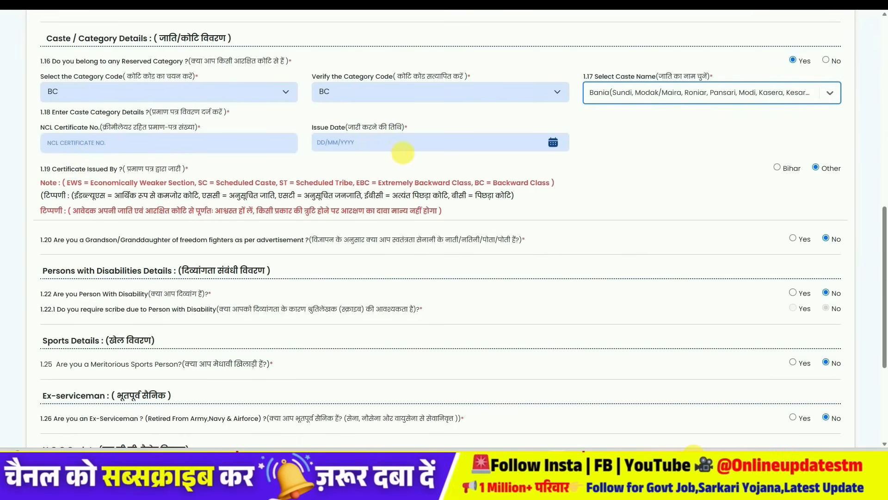
left_click(96, 95)
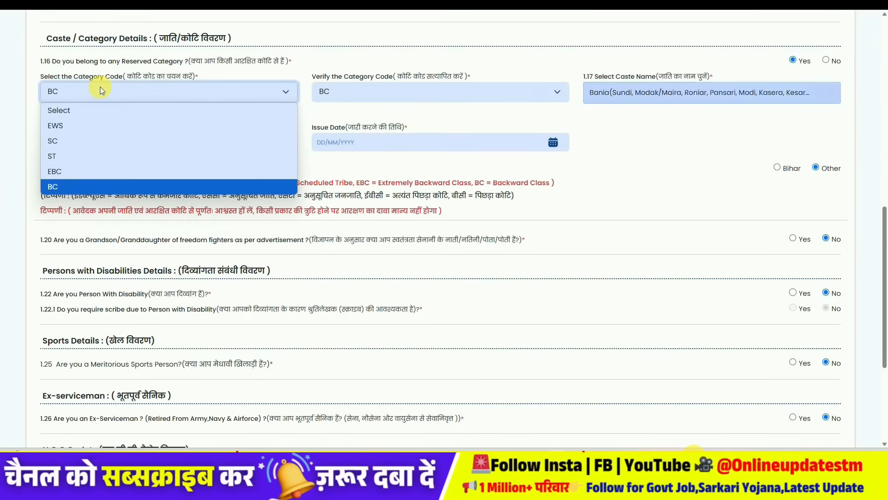
left_click(254, 71)
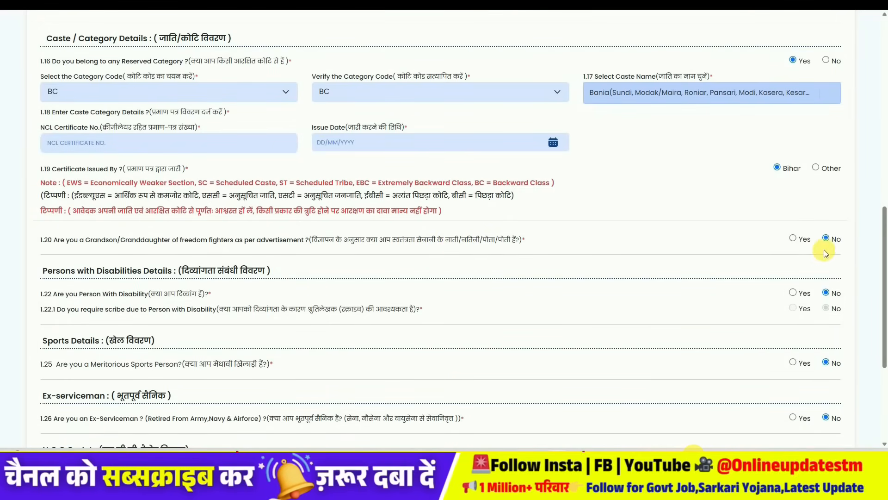
Step: Review the freedom fighter, disability, sports, ex-serviceman and N.C.C. questions and answer No to being a Bihar Government Employee
scroll(654, 223, "down", 1)
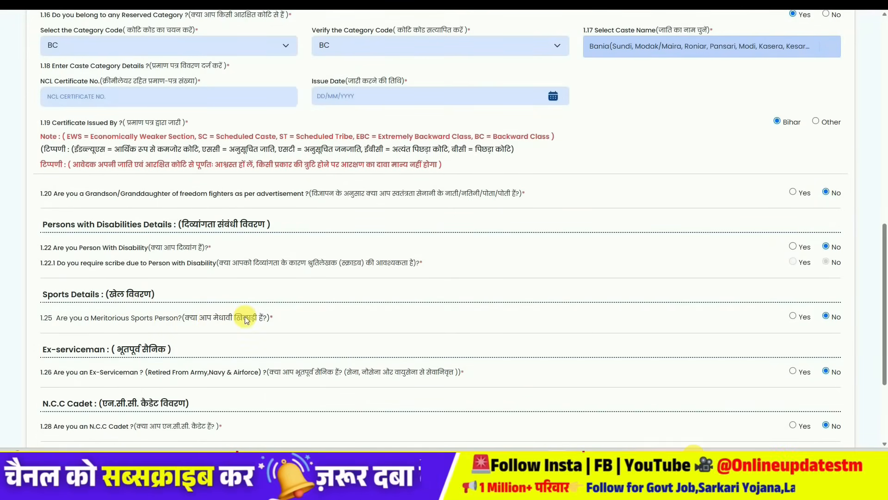
scroll(185, 312, "down", 1)
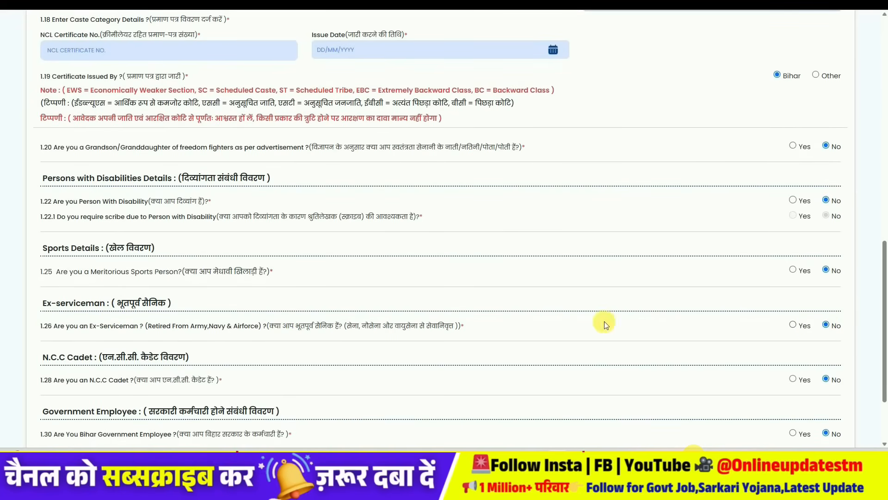
scroll(393, 321, "down", 1)
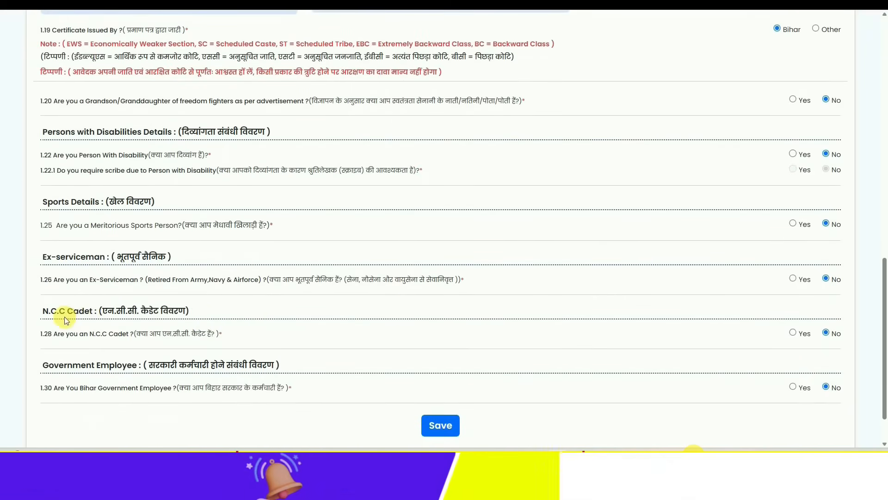
scroll(210, 342, "down", 1)
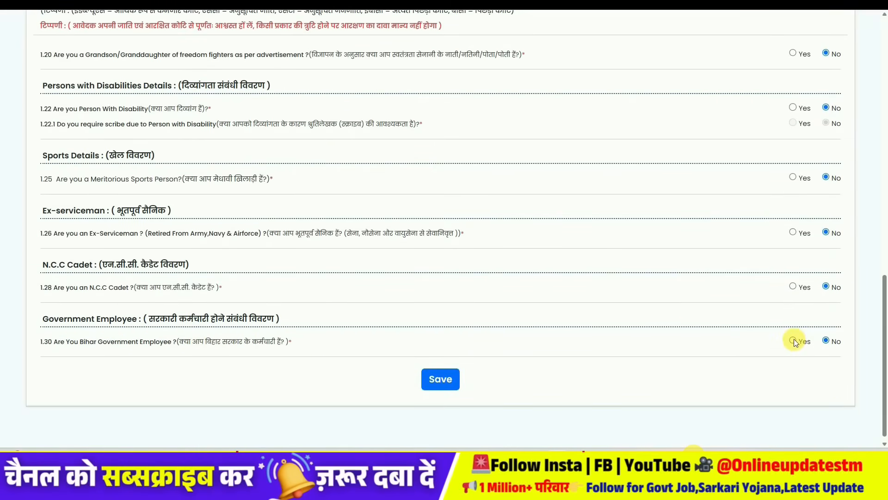
left_click(829, 341)
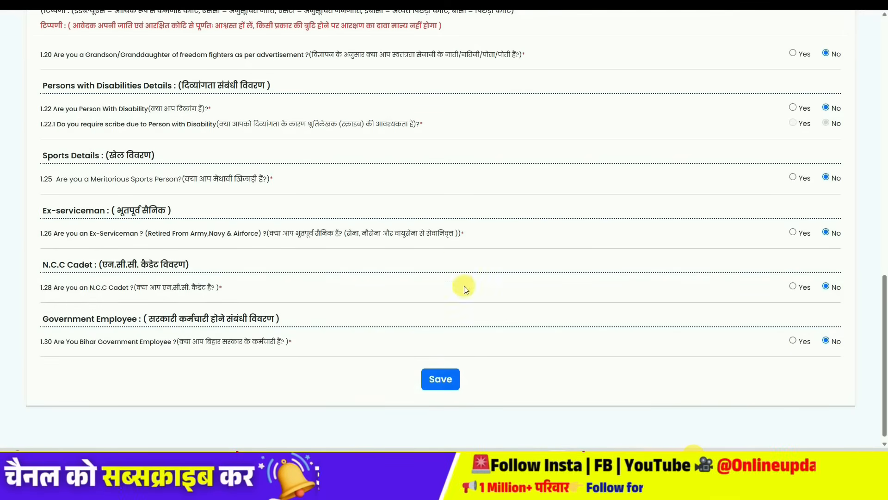
Step: Open the Address Information step and begin entering the candidate's permanent address in Address Line 1
left_click(172, 86)
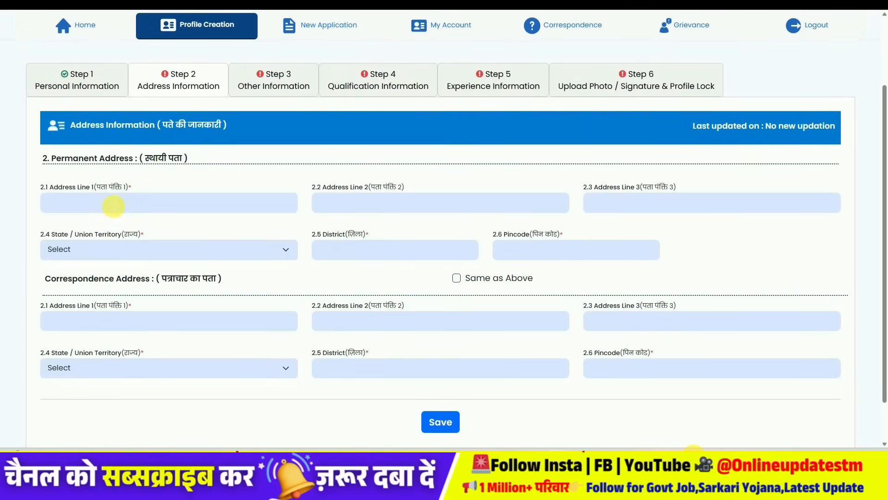
left_click(114, 206)
type("VILL")
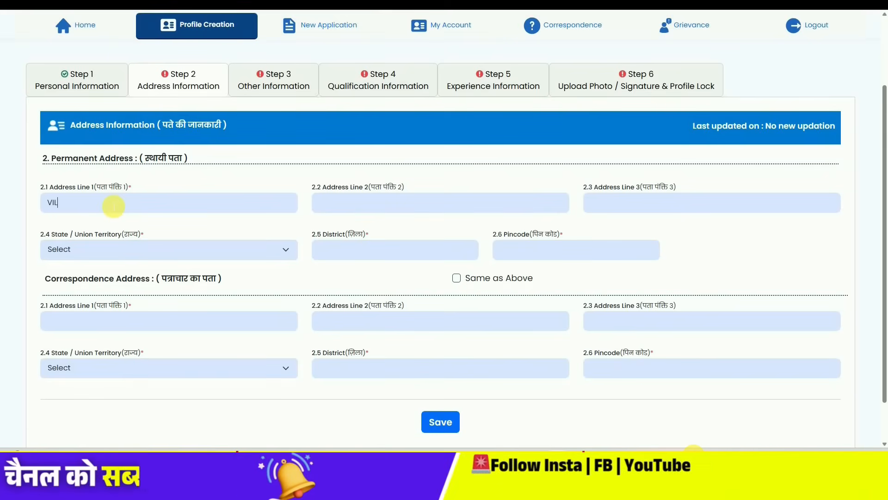
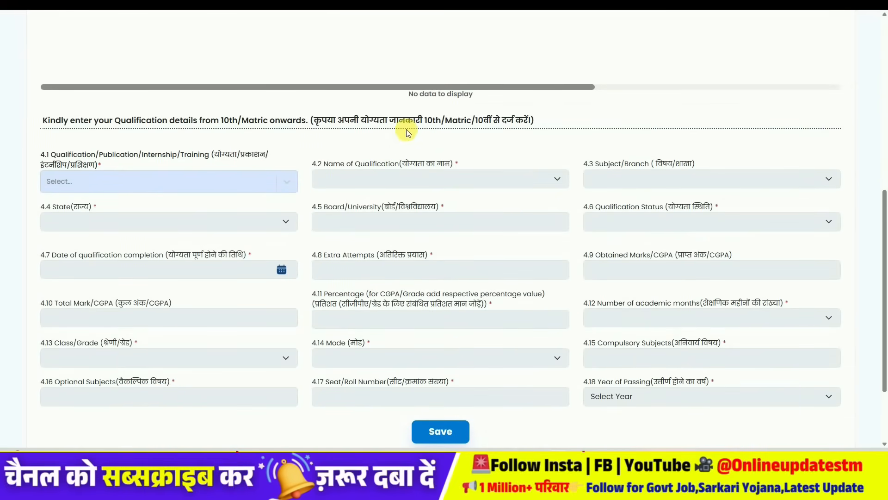
Step: Choose 10th/Matric as both the qualification type and the name of qualification
left_click(279, 181)
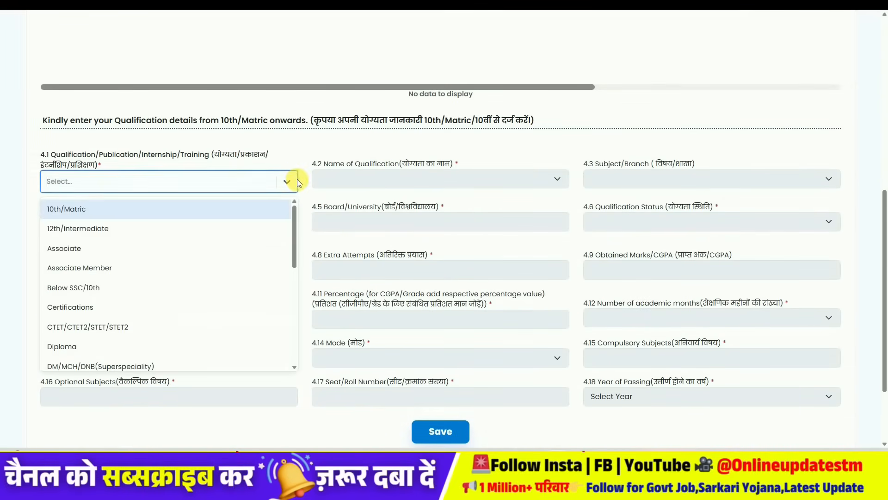
left_click(63, 209)
left_click(370, 181)
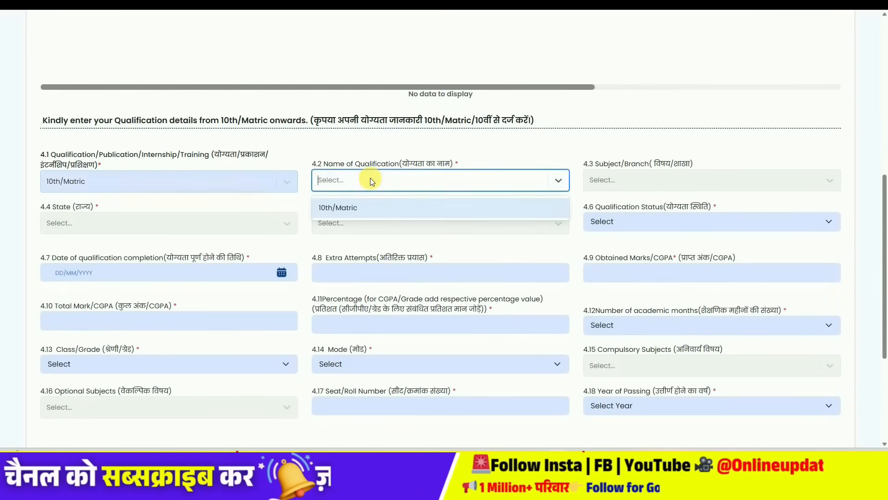
left_click(331, 208)
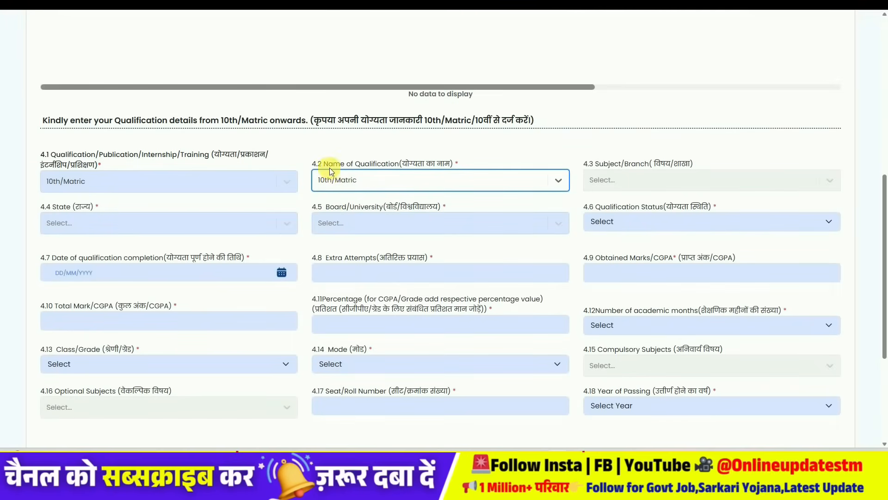
left_click(620, 179)
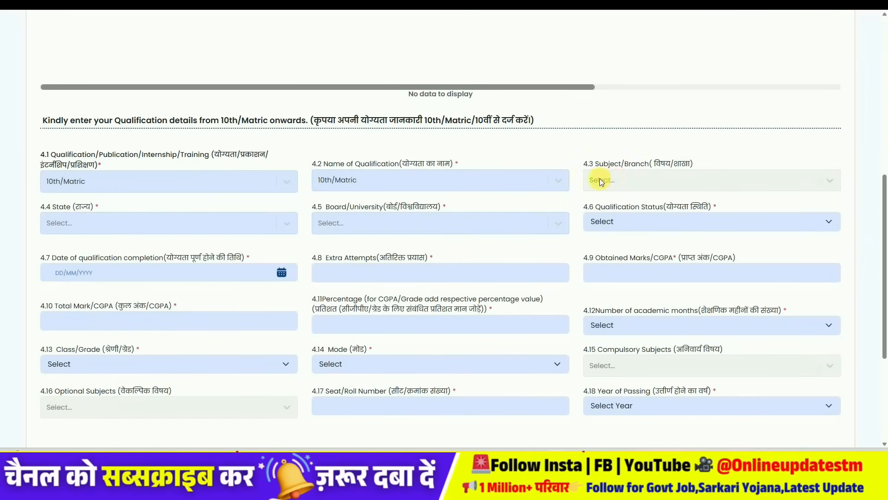
Step: Set the matric qualification's state to BIHAR, board to B.S.E.B., status to Passed/Qualified and completion date to 05/04/2021
left_click(174, 224)
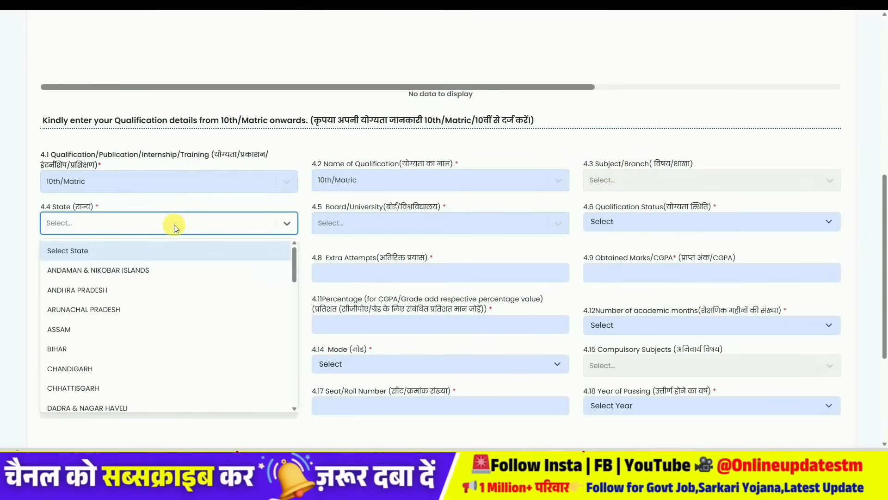
left_click(106, 349)
left_click(357, 227)
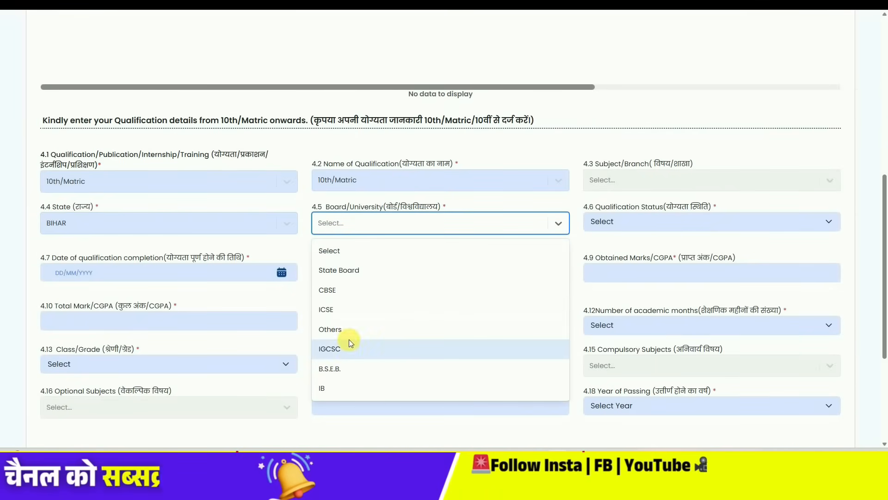
left_click(346, 367)
left_click(639, 222)
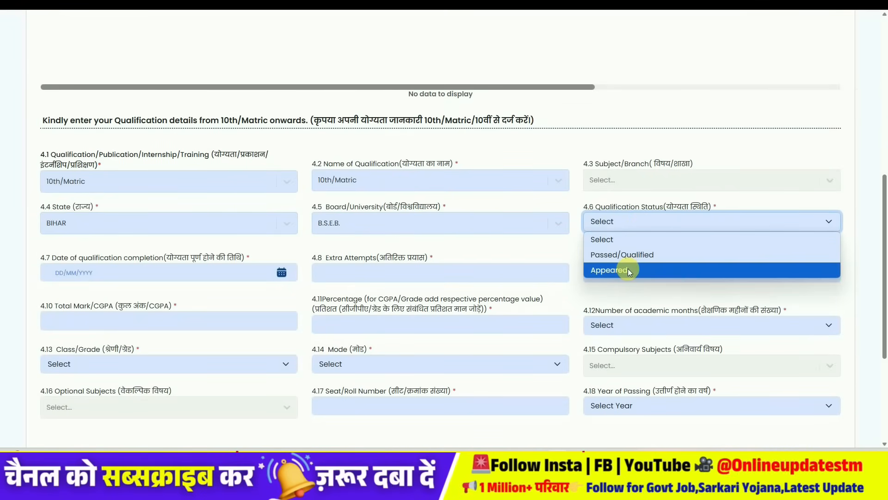
left_click(628, 253)
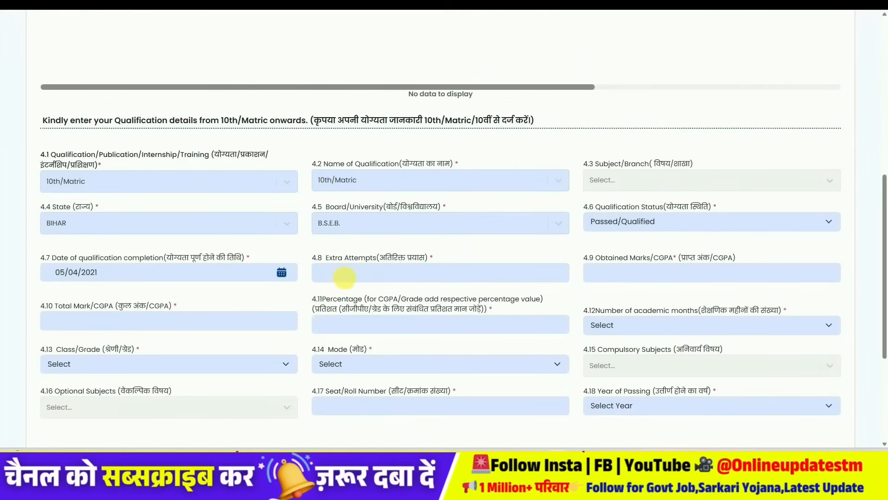
Step: Enter 0 extra attempts, 325 obtained marks and 500 total marks for the matric qualification
scroll(345, 277, "down", 1)
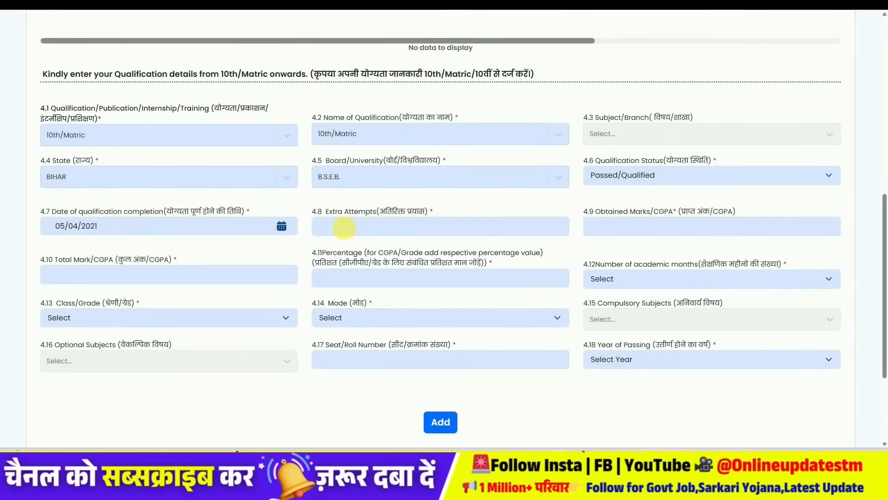
left_click(344, 227)
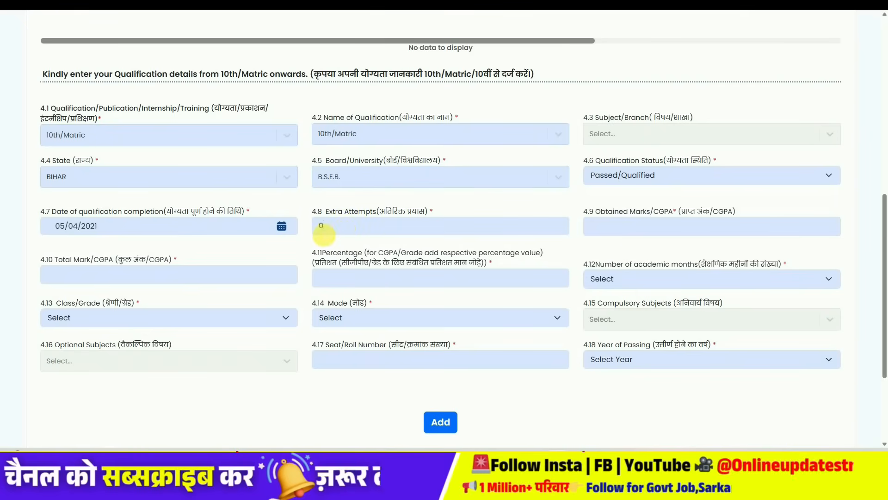
left_click(675, 230)
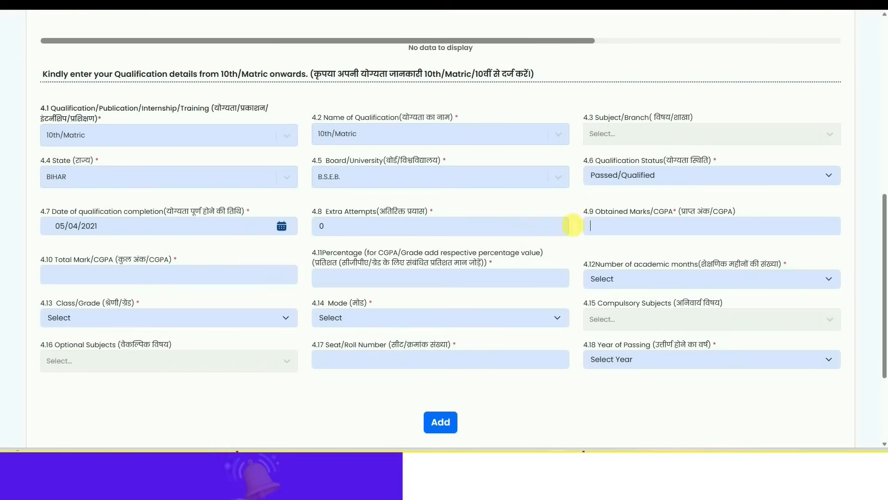
type("325")
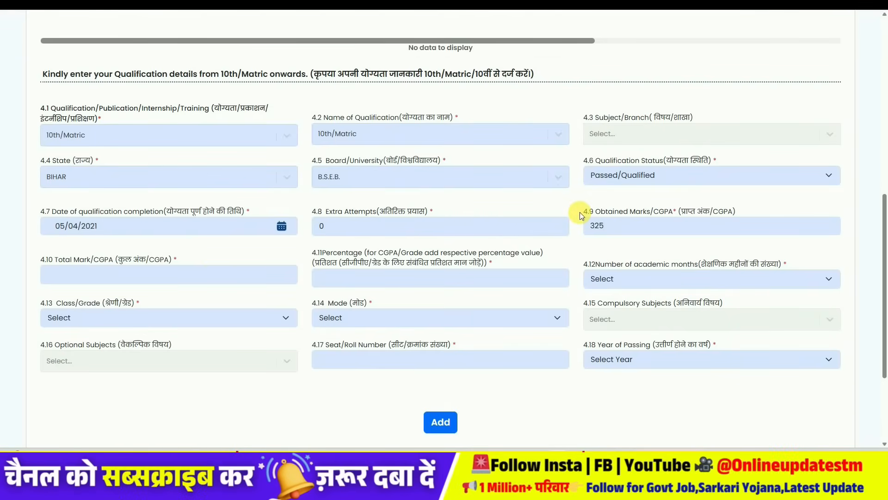
left_click(121, 279)
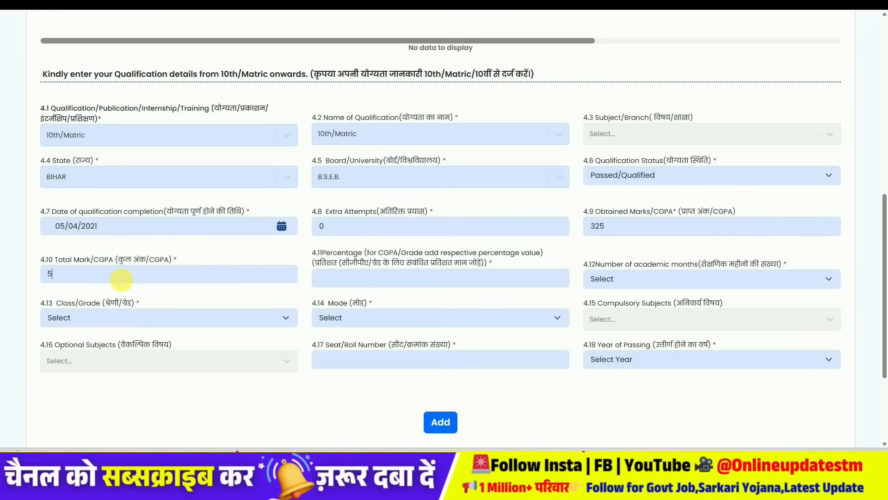
type("500")
left_click(332, 286)
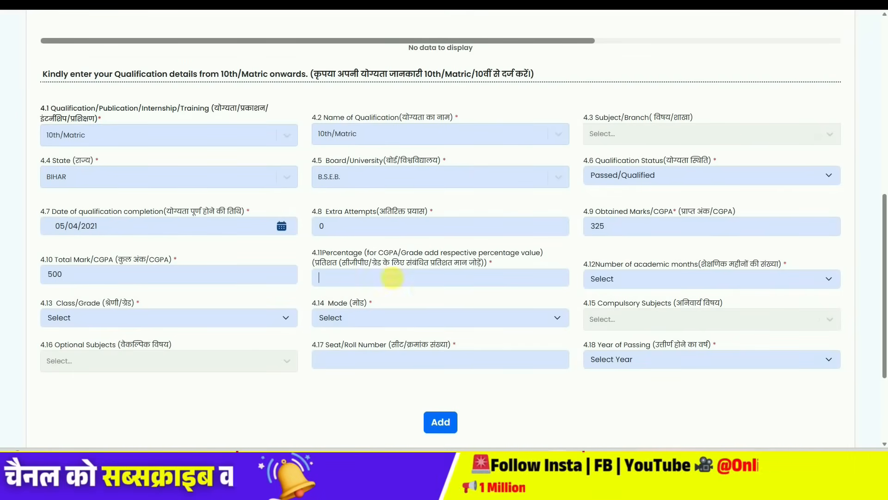
scroll(642, 269, "down", 1)
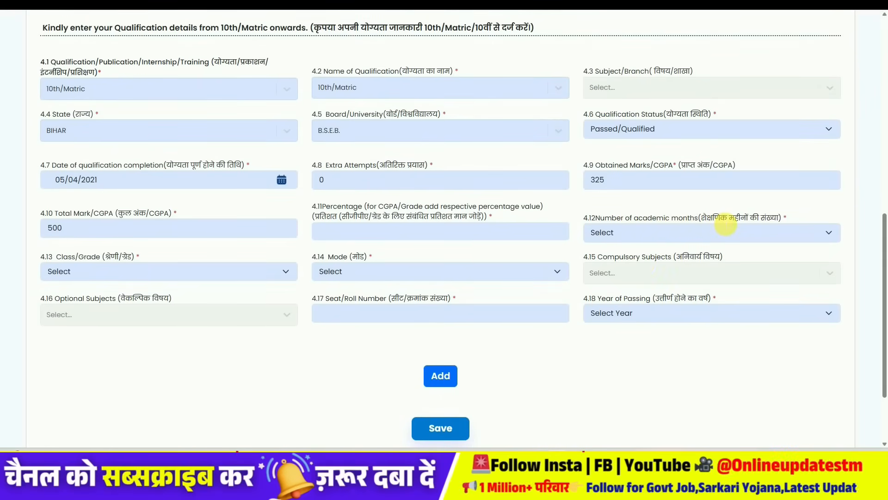
Step: Set the matric qualification's academic months to 12, class to First Division and mode to Traditional / Regular
left_click(618, 234)
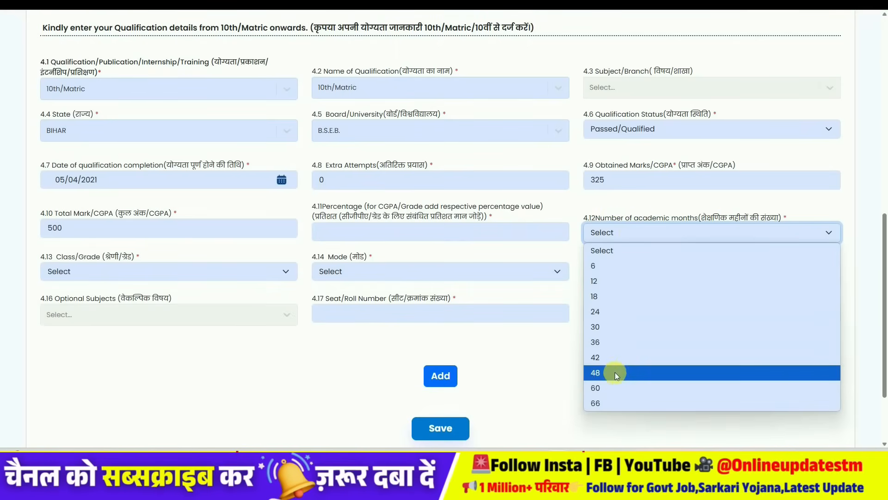
left_click(615, 280)
left_click(69, 271)
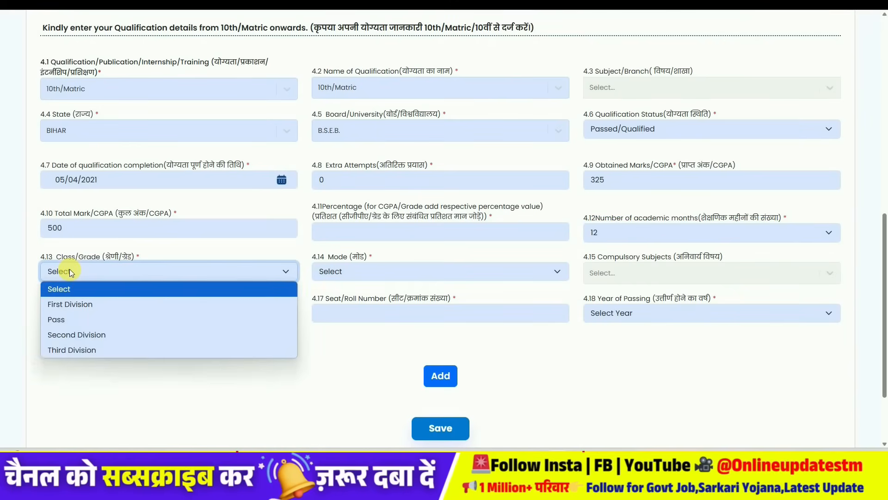
left_click(84, 309)
left_click(377, 271)
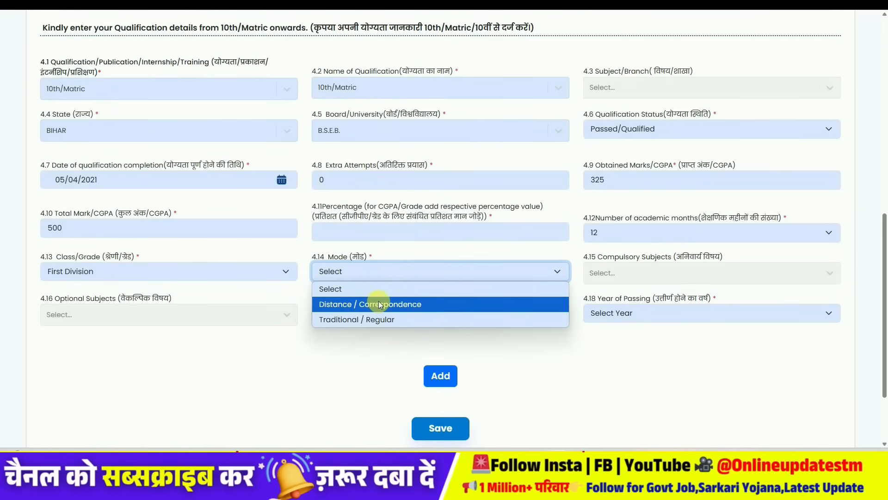
left_click(384, 320)
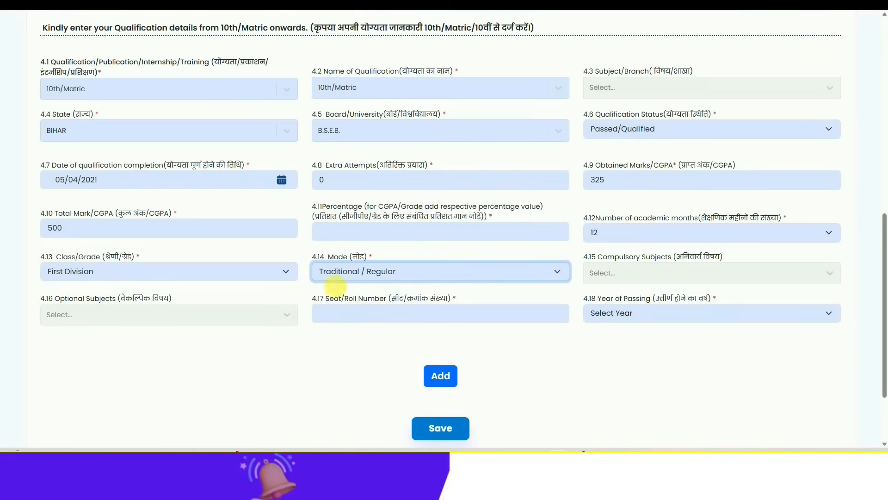
Step: Set the matric qualification's year of passing to 2021
left_click(627, 272)
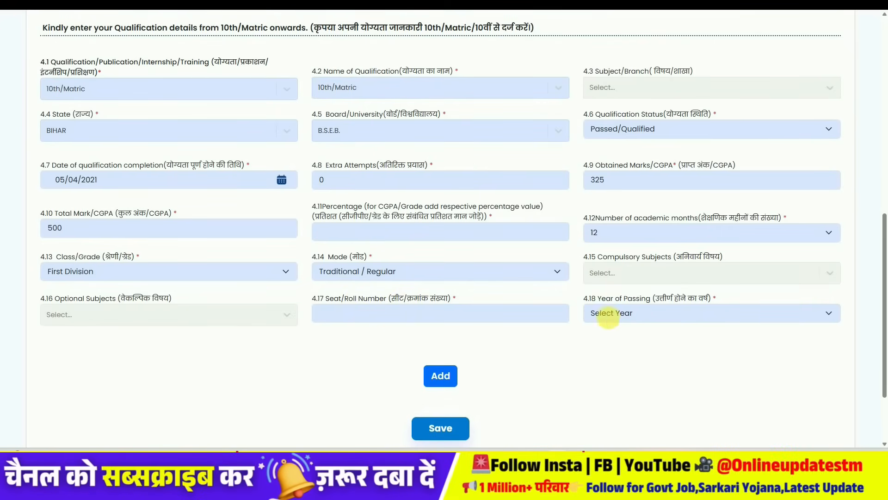
left_click(653, 312)
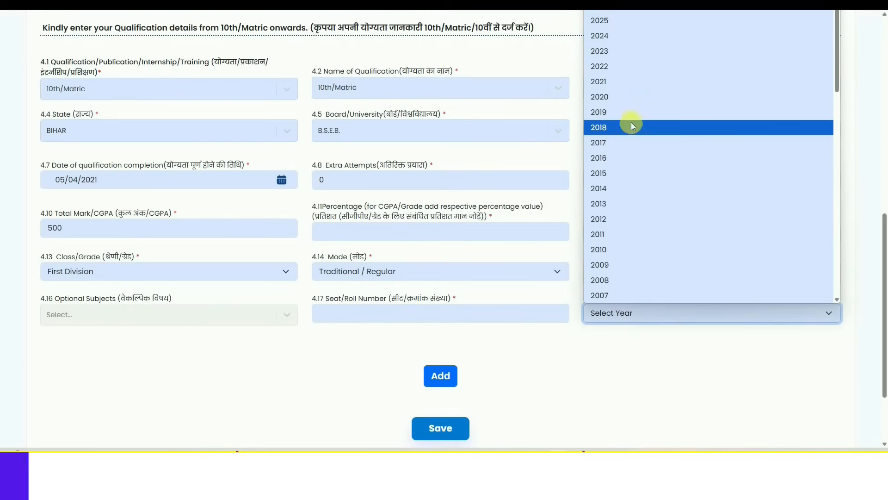
left_click(632, 81)
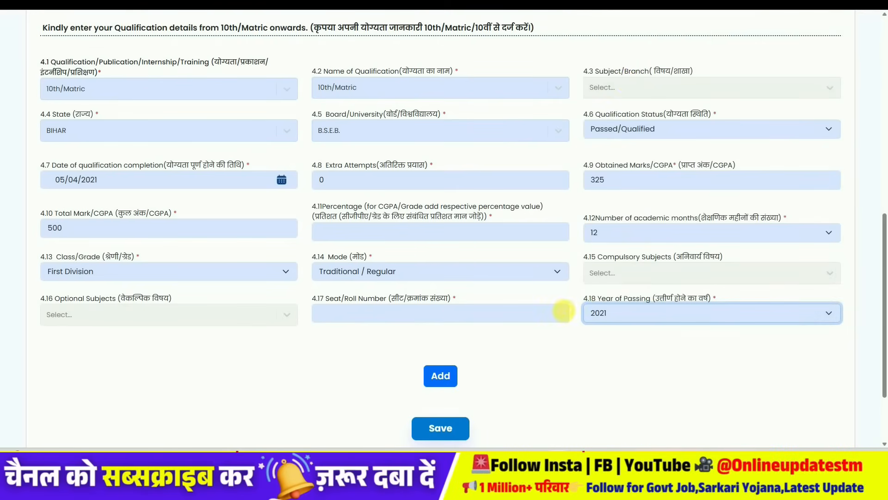
scroll(559, 317, "down", 1)
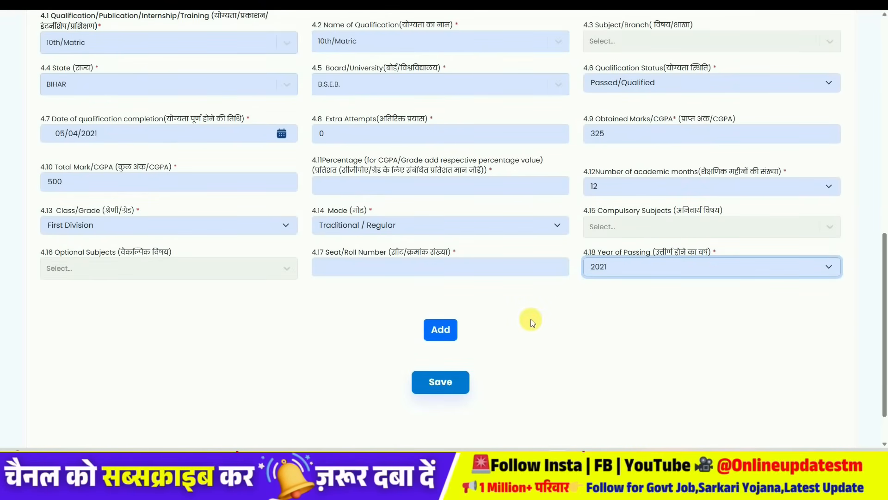
left_click(280, 133)
left_click(262, 177)
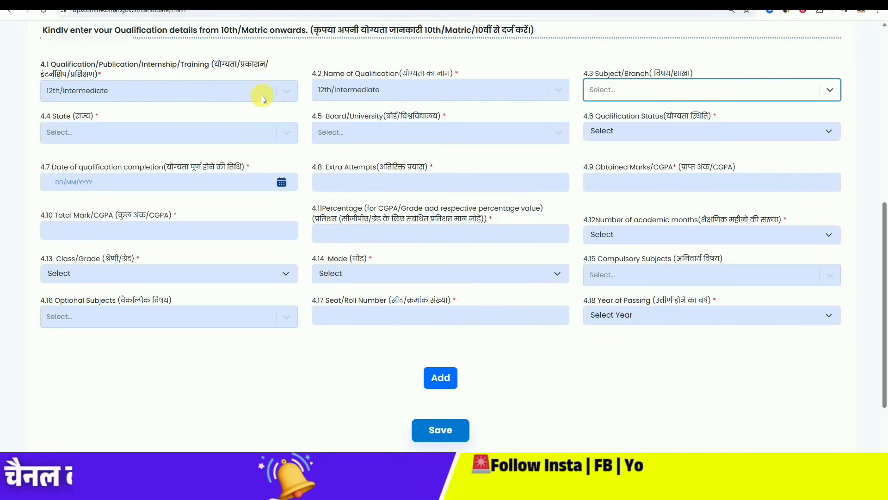
Step: Choose 12th/Intermediate as the qualification type and select Science as its subject/branch
left_click(282, 91)
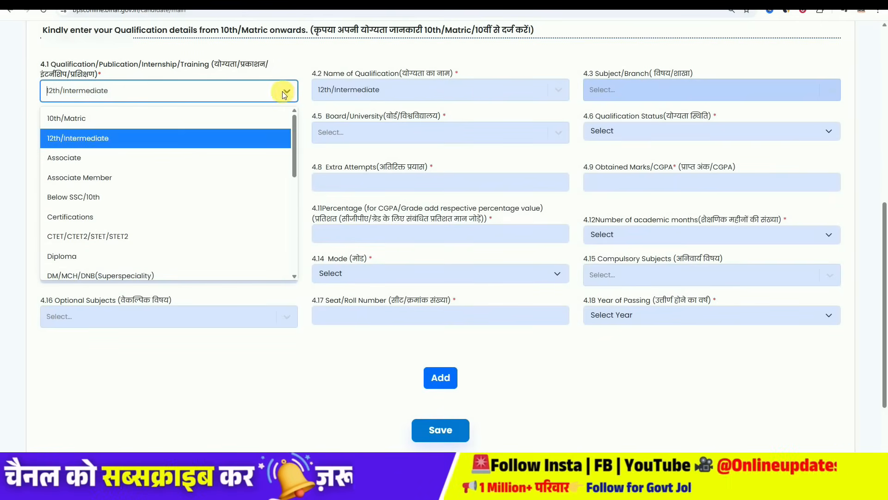
left_click(78, 140)
left_click(412, 93)
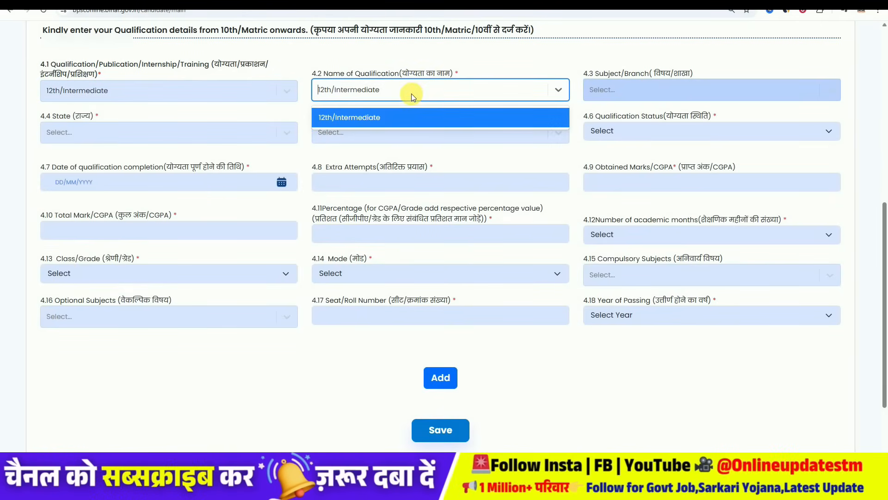
left_click(601, 90)
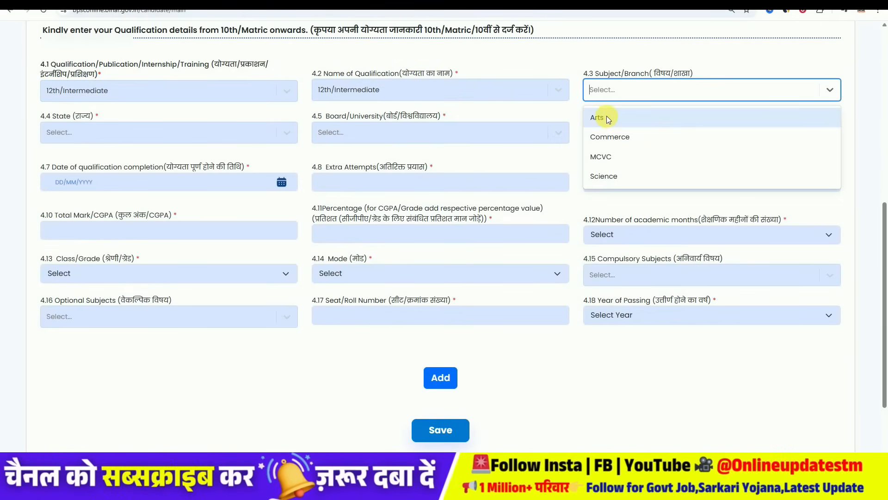
left_click(609, 175)
Step: Set the 12th/Intermediate qualification's state to BIHAR, board to BSEB and status to Passed/Qualified
left_click(133, 132)
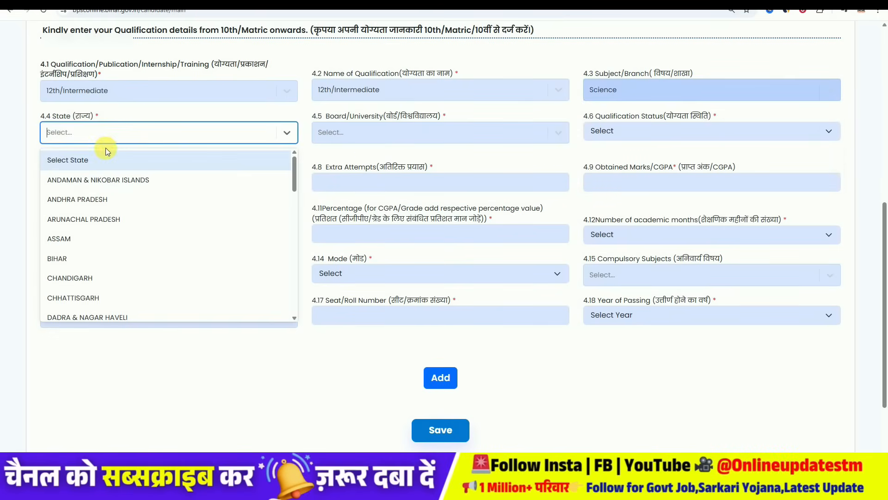
left_click(81, 254)
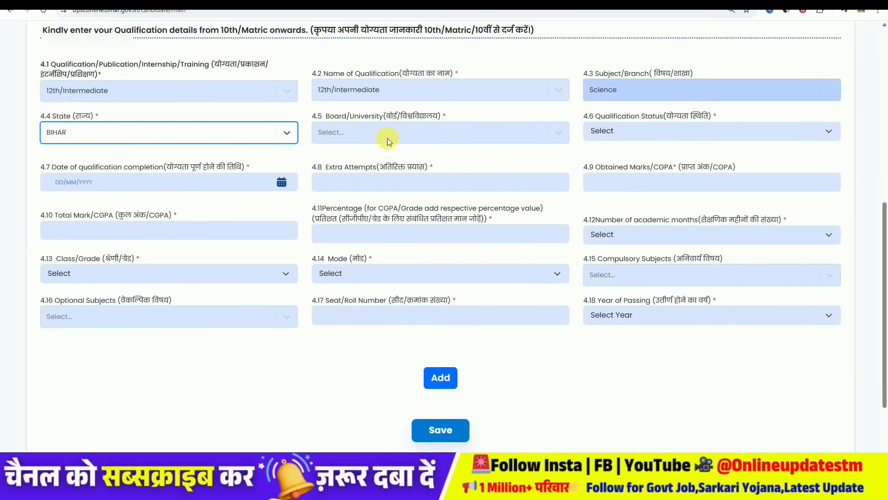
left_click(388, 133)
left_click(346, 277)
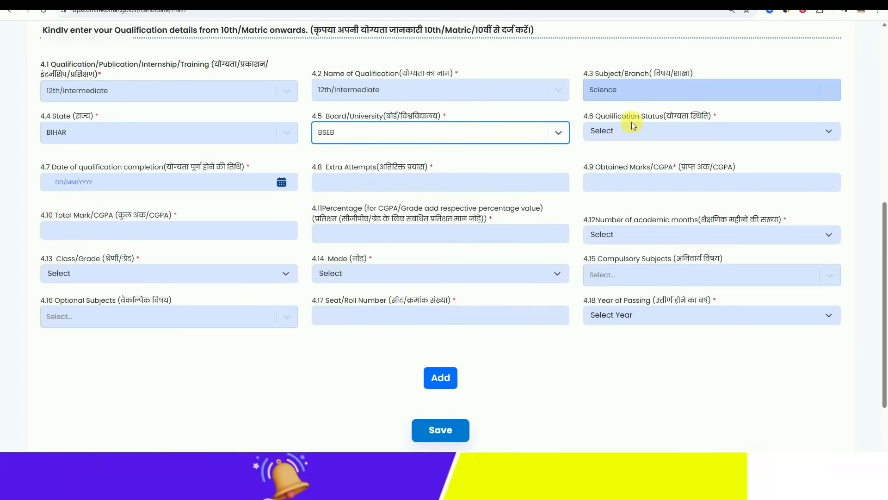
left_click(644, 129)
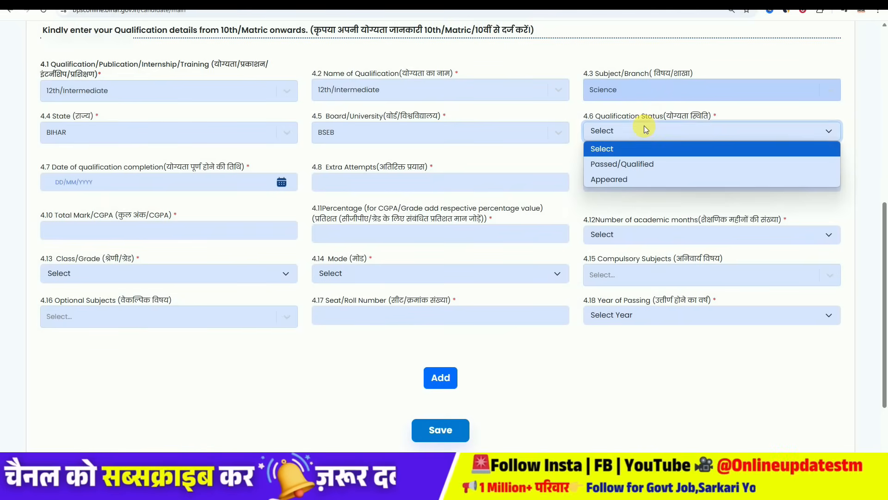
left_click(629, 165)
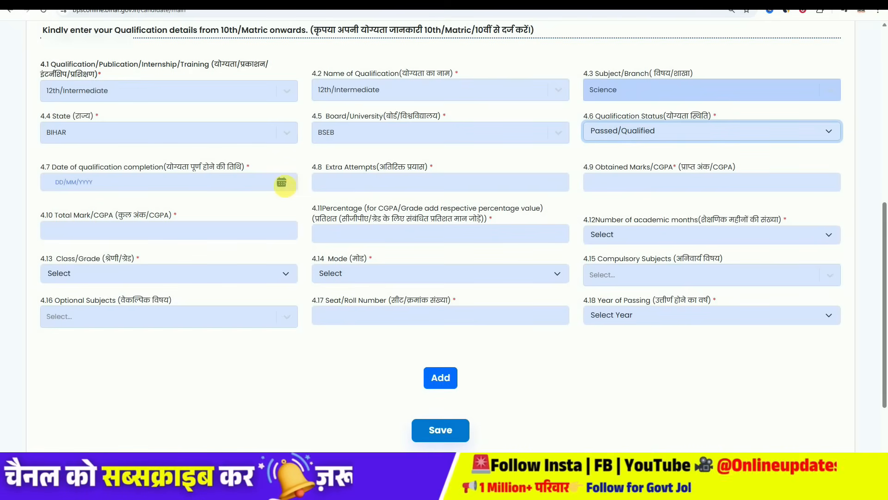
Step: Set the 12th/Intermediate qualification's completion date to 04/02/2021
left_click(282, 182)
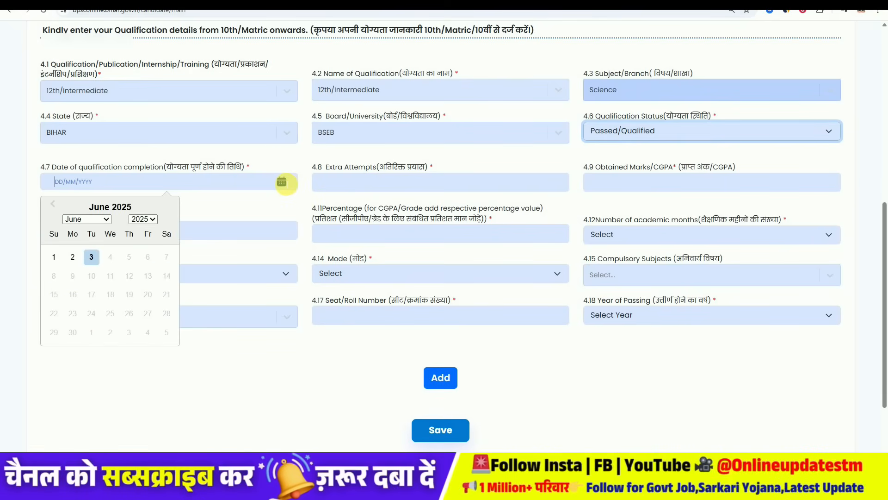
left_click(143, 219)
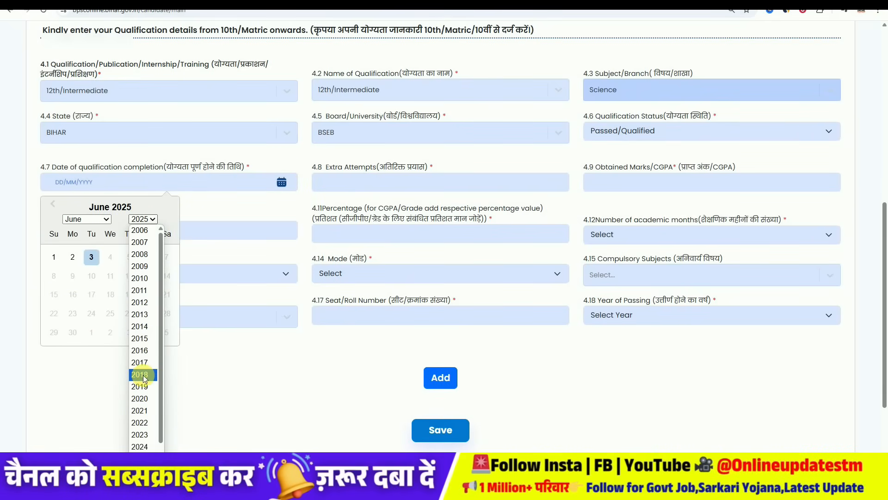
left_click(139, 410)
left_click(84, 220)
left_click(74, 240)
left_click(129, 257)
Step: Enter 0 extra attempts, 350 obtained marks, 500 total marks and 70 percent for the 12th/Intermediate qualification
left_click(333, 181)
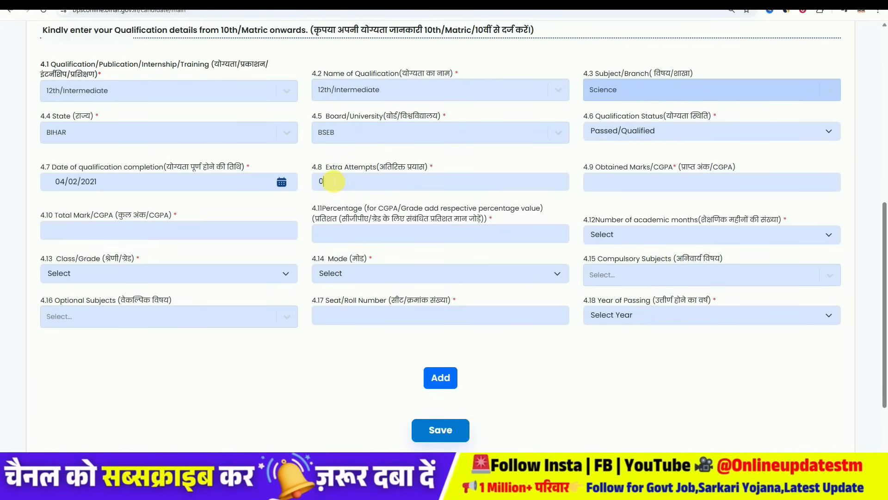
left_click(613, 184)
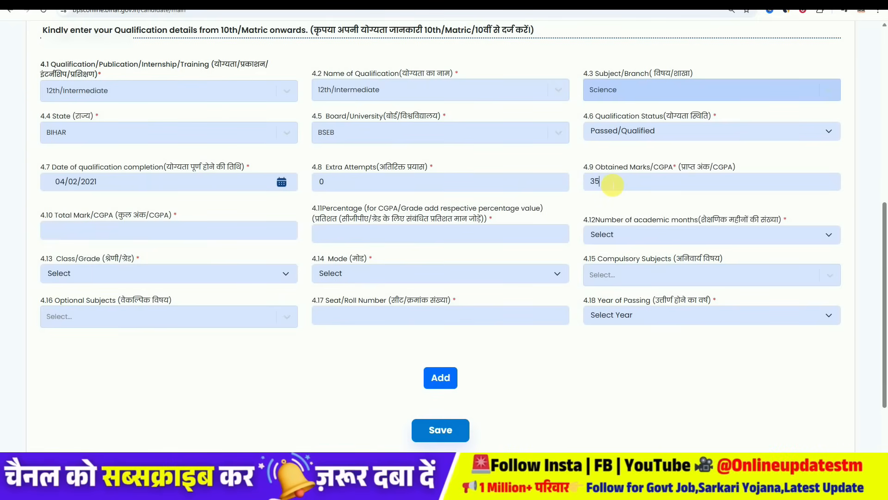
left_click(197, 236)
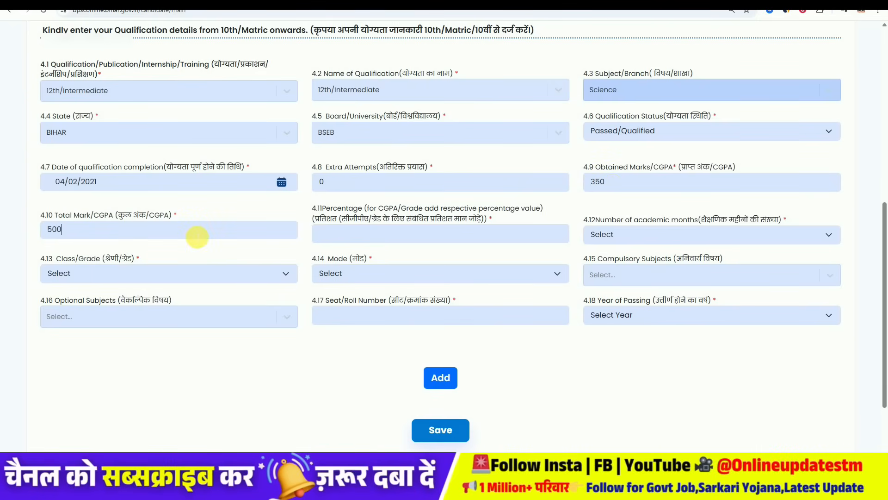
left_click(357, 239)
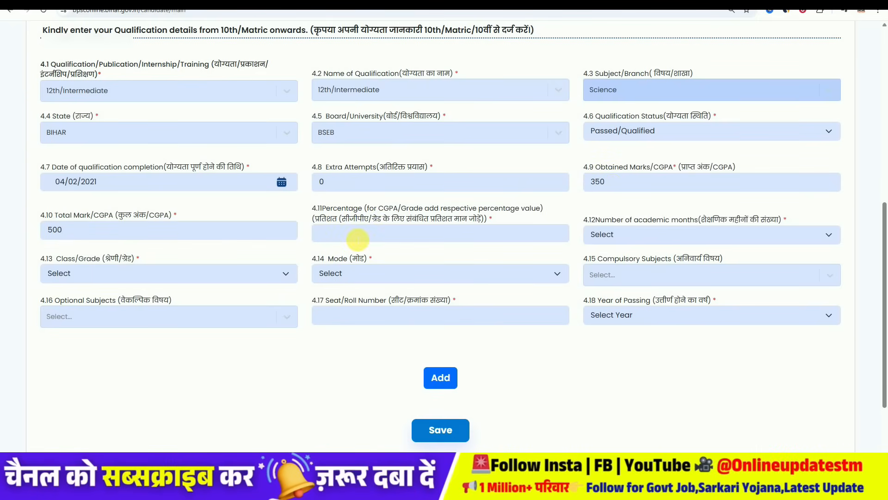
type("70")
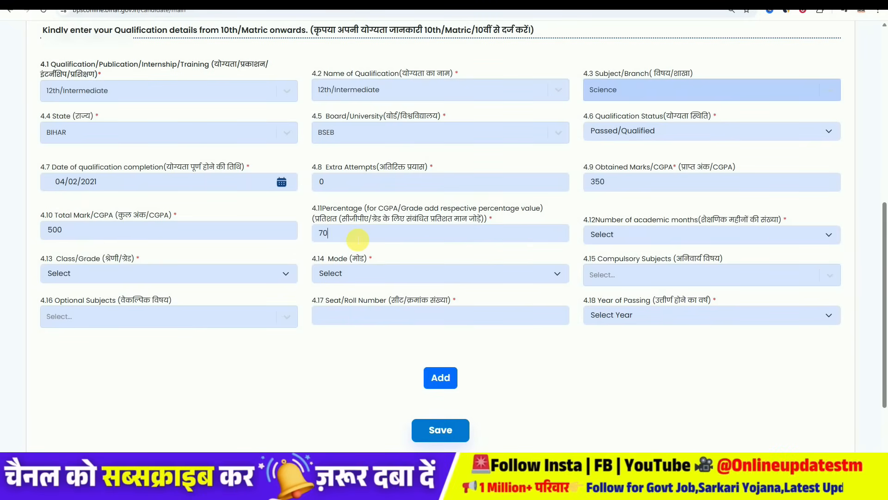
Step: Set the 12th/Intermediate qualification's academic months to 24, class to First Division and mode to Traditional / Regular
left_click(656, 232)
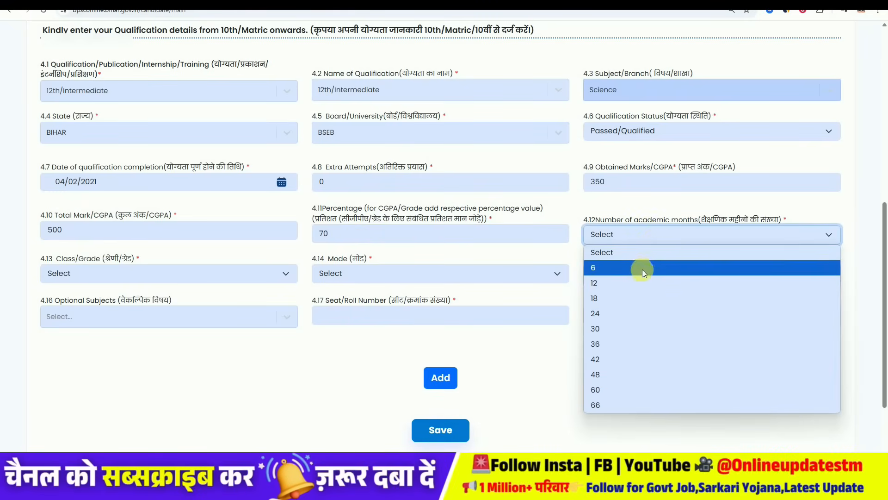
left_click(642, 312)
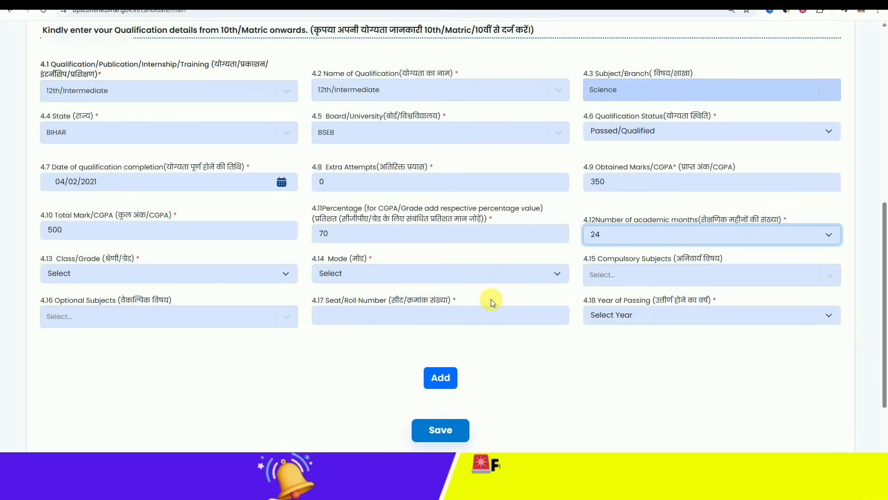
left_click(134, 274)
left_click(120, 306)
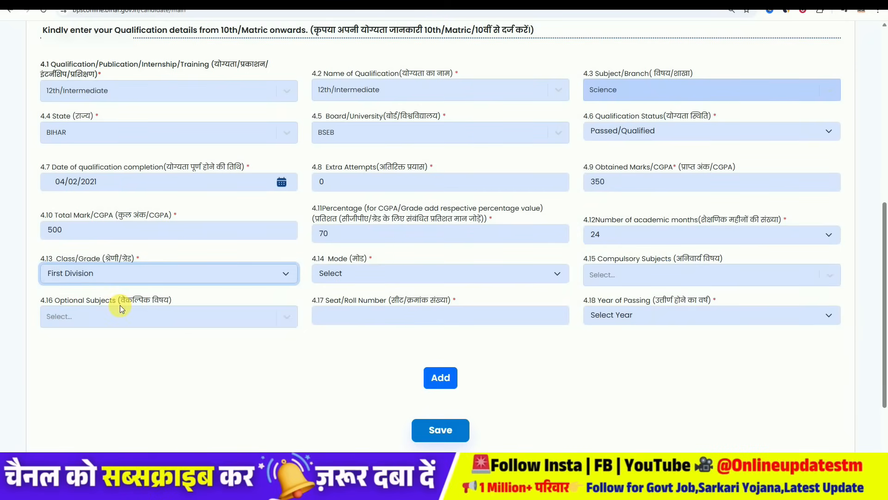
left_click(348, 273)
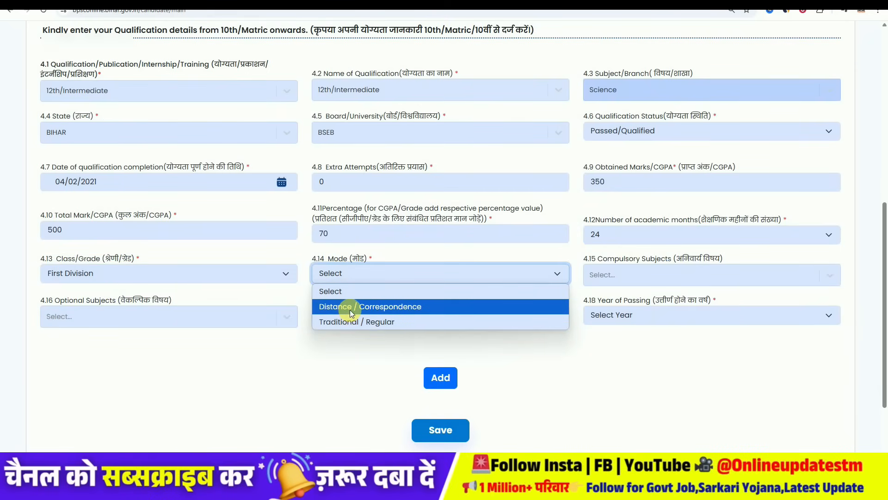
left_click(352, 321)
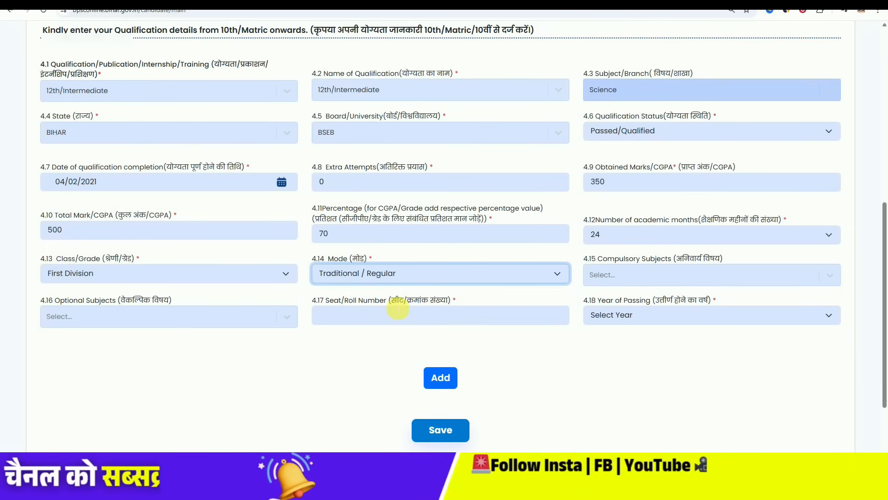
Step: Choose Science as the 12th/Intermediate compulsory subject and set the year of passing to 2018
left_click(623, 274)
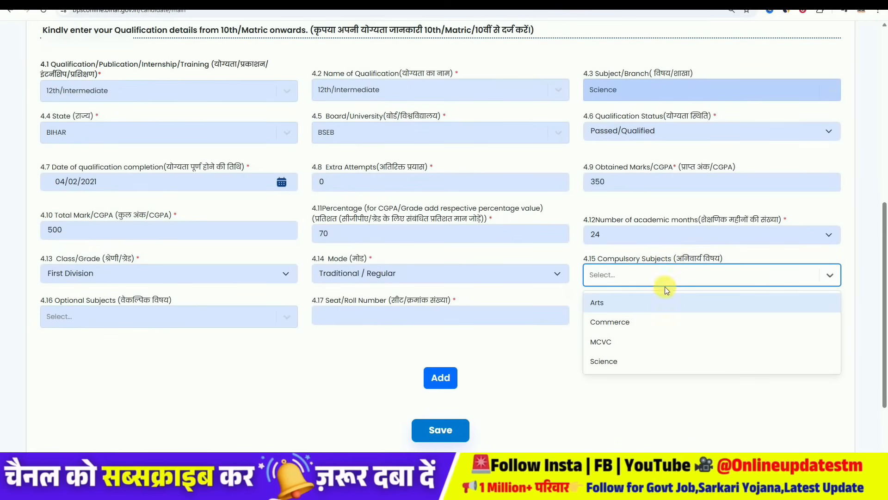
left_click(644, 359)
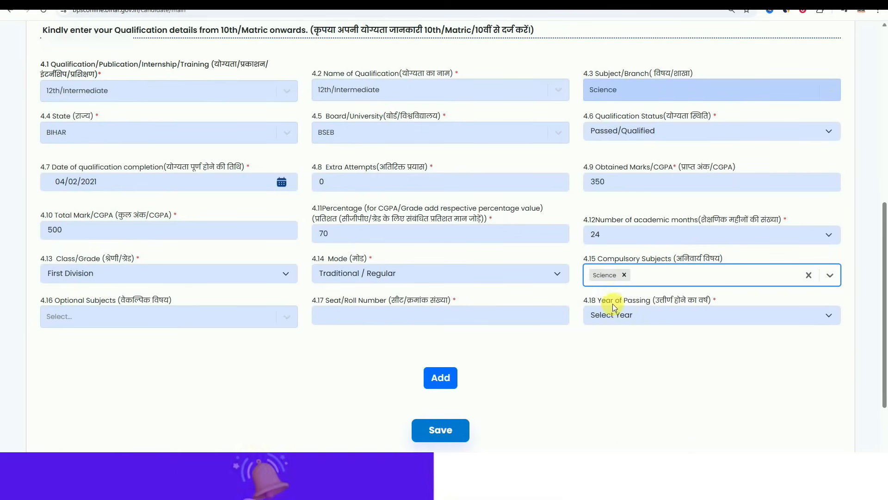
left_click(111, 320)
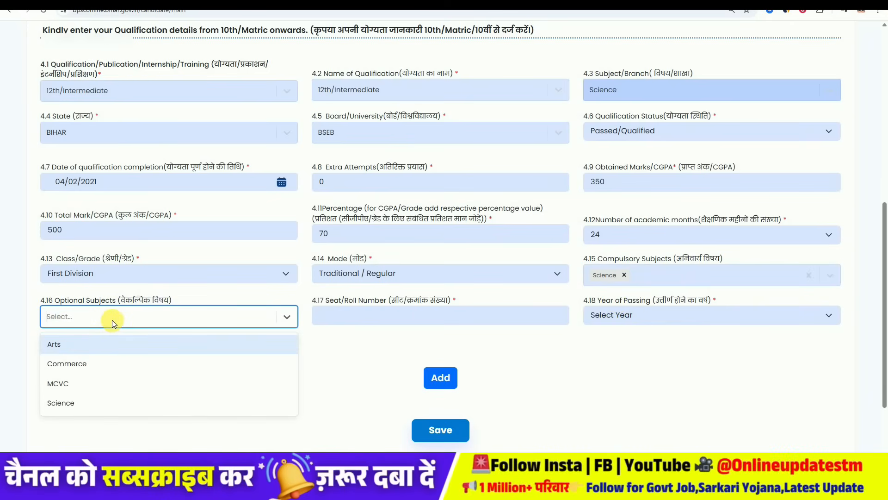
left_click(369, 357)
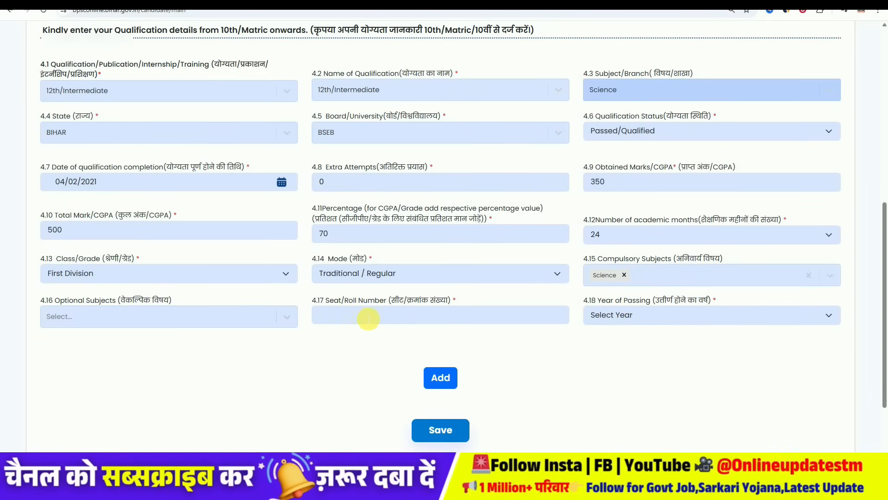
left_click(637, 313)
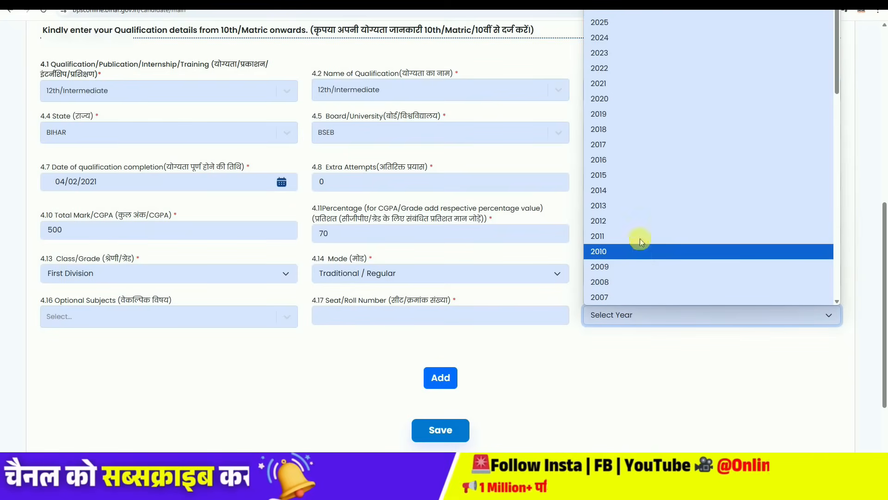
left_click(642, 130)
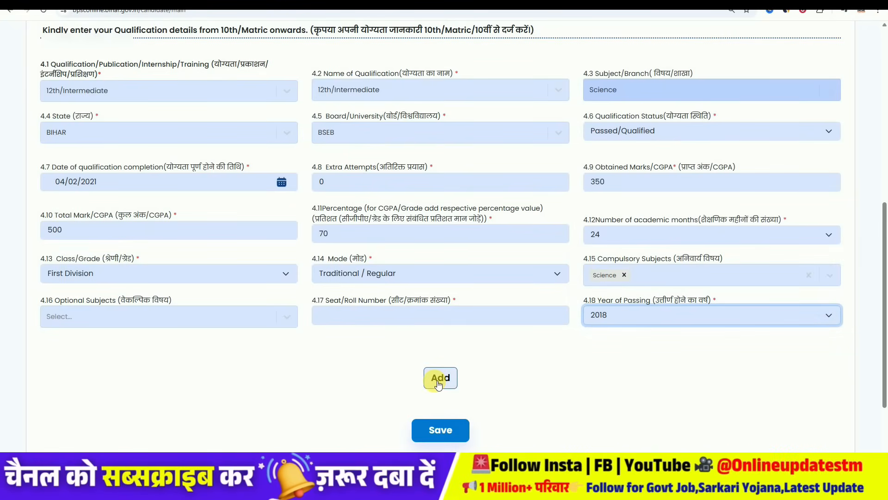
Step: Change the qualification type of the entry from 12th/Intermediate to Graduate
scroll(397, 306, "up", 5)
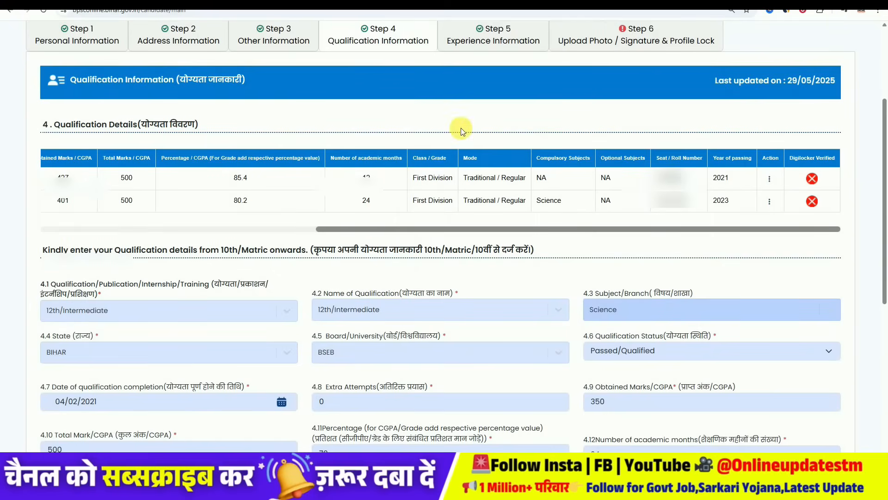
scroll(532, 178, "down", 1)
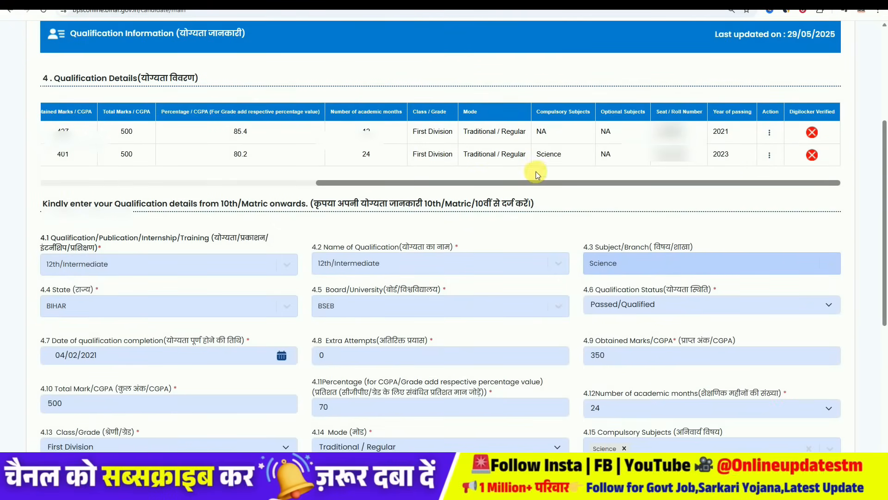
left_click(238, 270)
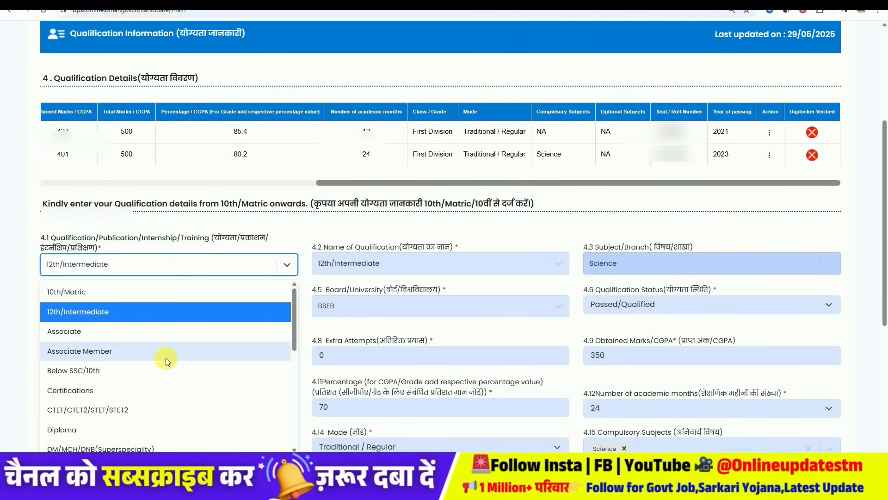
scroll(138, 346, "down", 2)
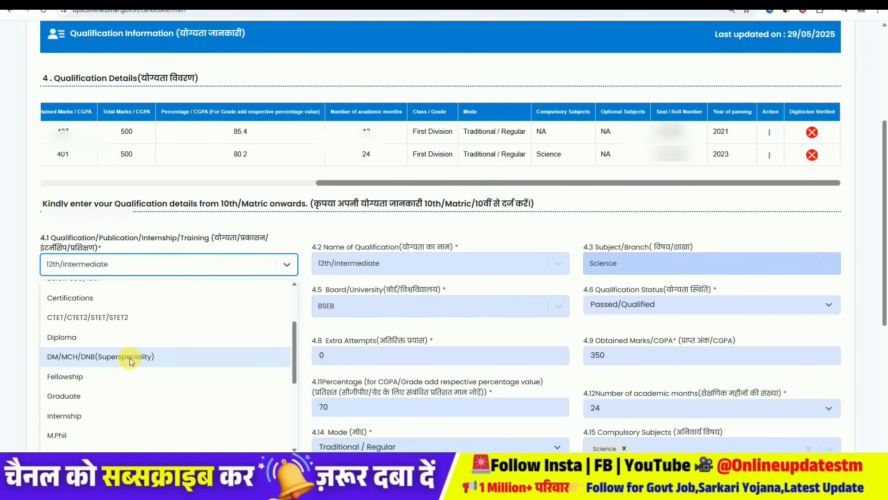
left_click(117, 398)
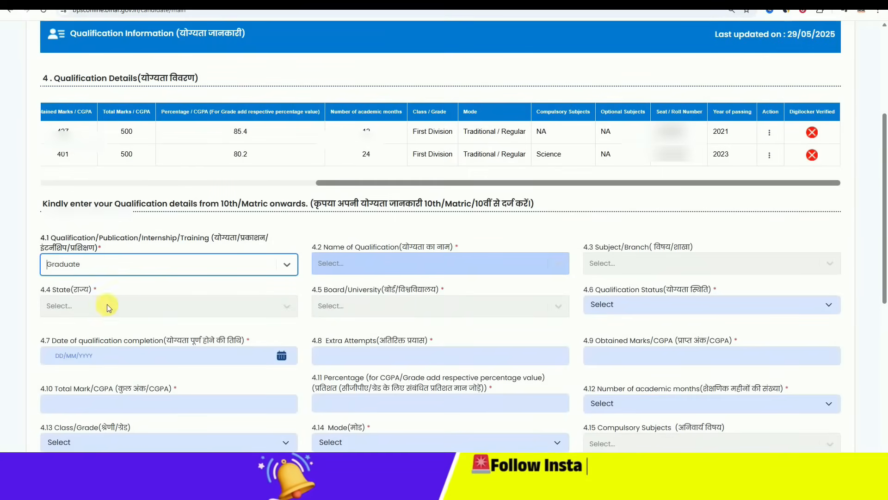
scroll(152, 280, "down", 4)
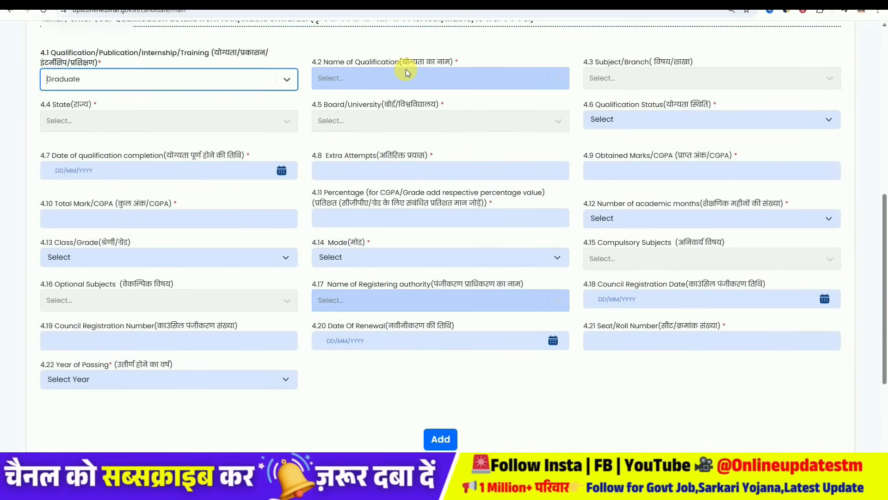
Step: Choose B Sc (Honours) as the name of the graduate qualification
left_click(407, 74)
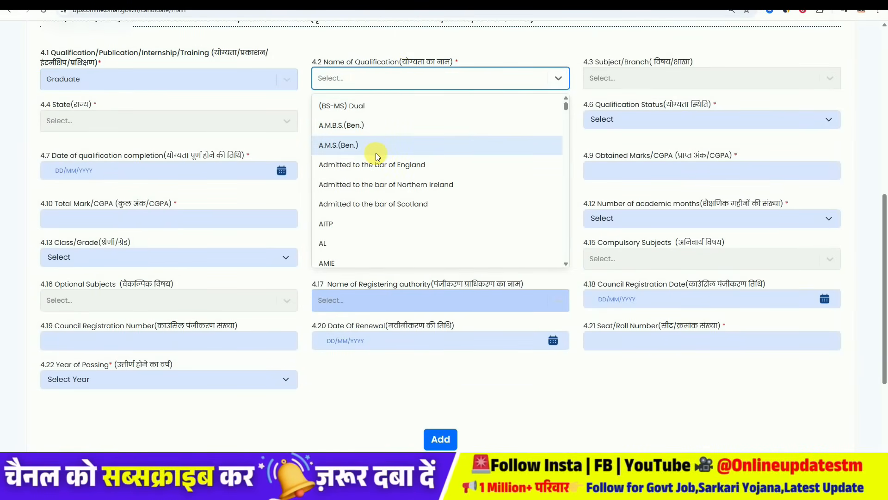
scroll(376, 153, "down", 3)
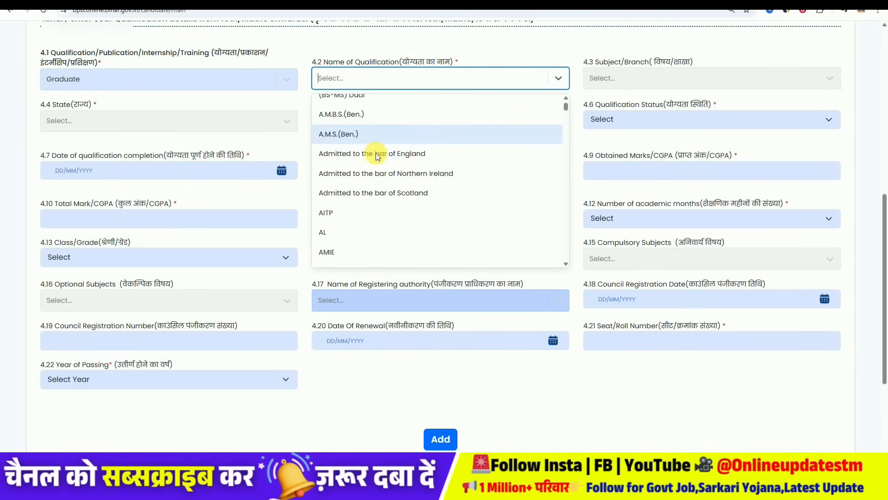
scroll(375, 153, "down", 2)
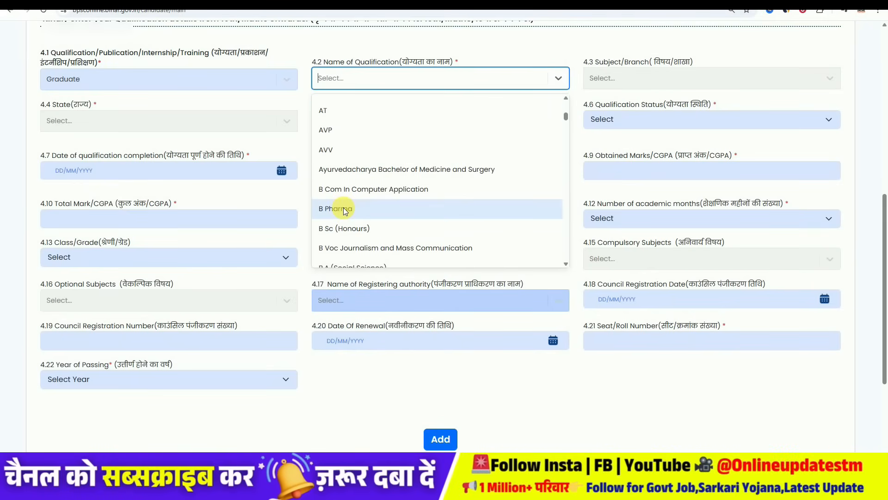
scroll(354, 227, "down", 1)
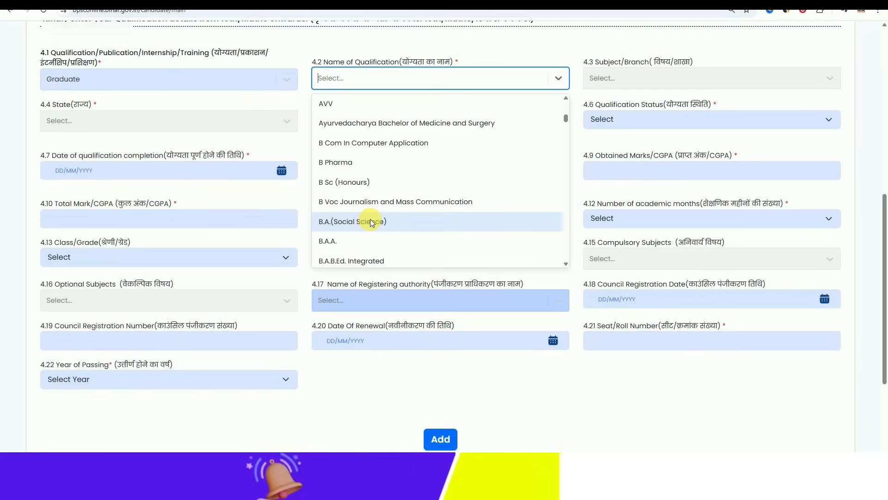
scroll(370, 219, "down", 2)
Step: Set the graduate qualification's subject/branch to Physics
left_click(623, 76)
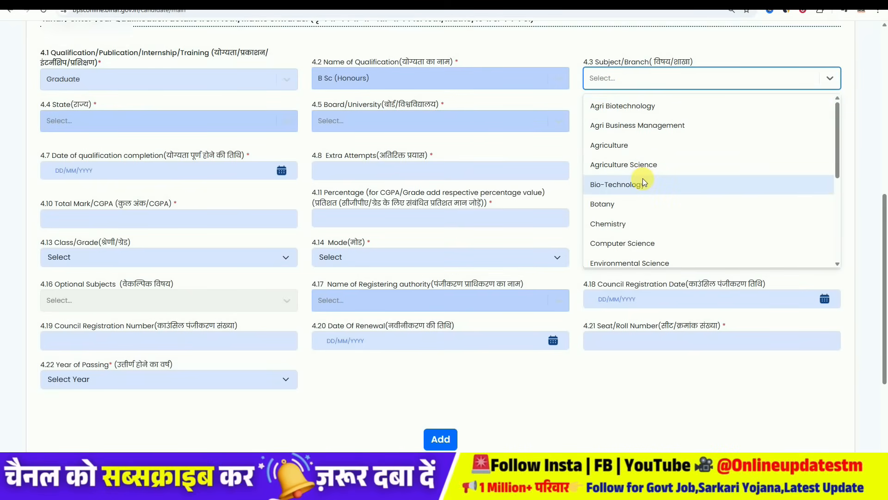
scroll(642, 179, "down", 1)
scroll(642, 179, "down", 3)
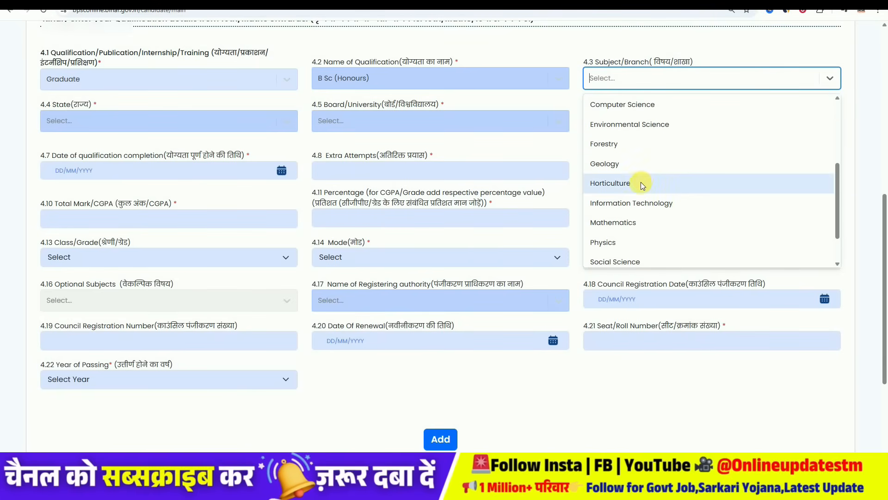
left_click(633, 194)
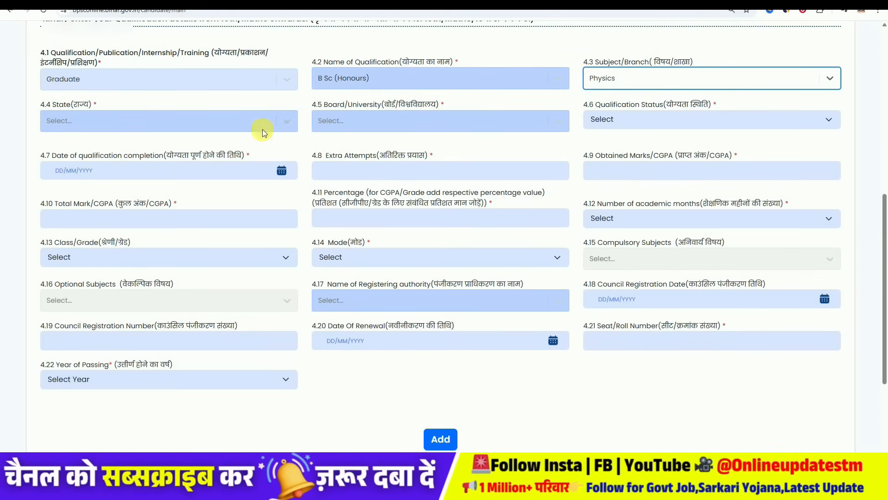
Step: Set the graduate qualification's state to BIHAR, university to Lalit Narayan Mithila University, Darbhanga, and status to Passed/Qualified
left_click(193, 121)
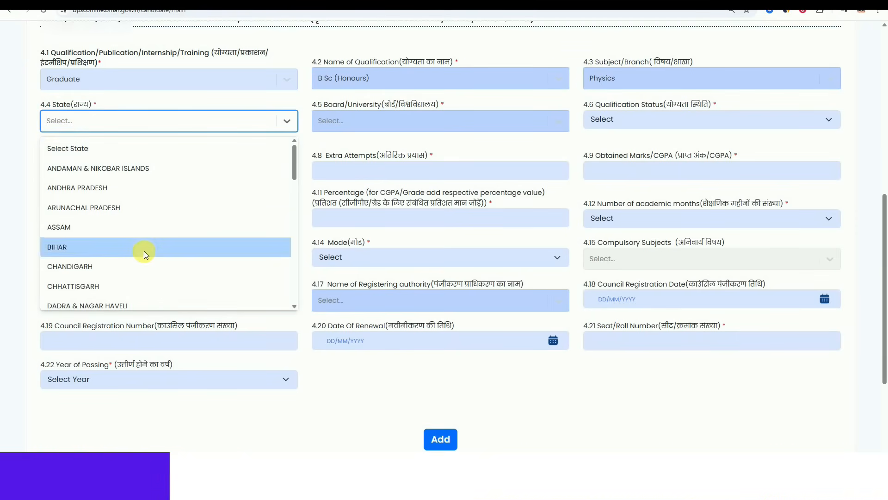
left_click(143, 251)
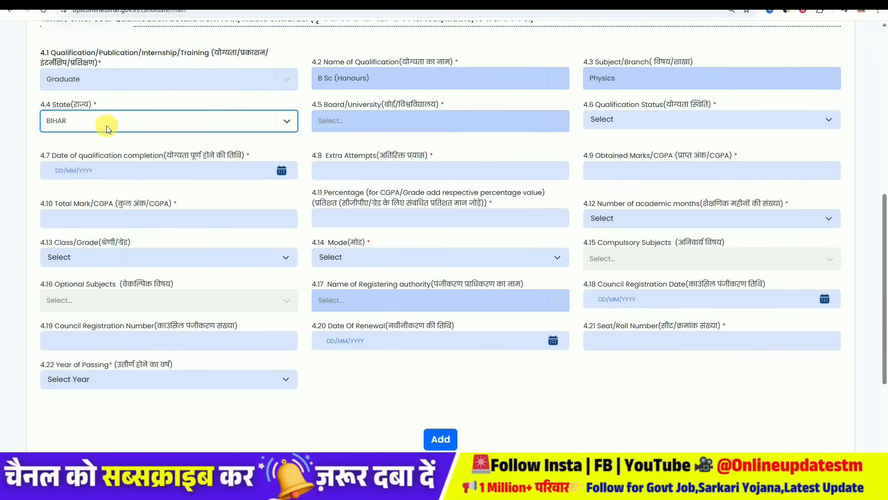
left_click(360, 118)
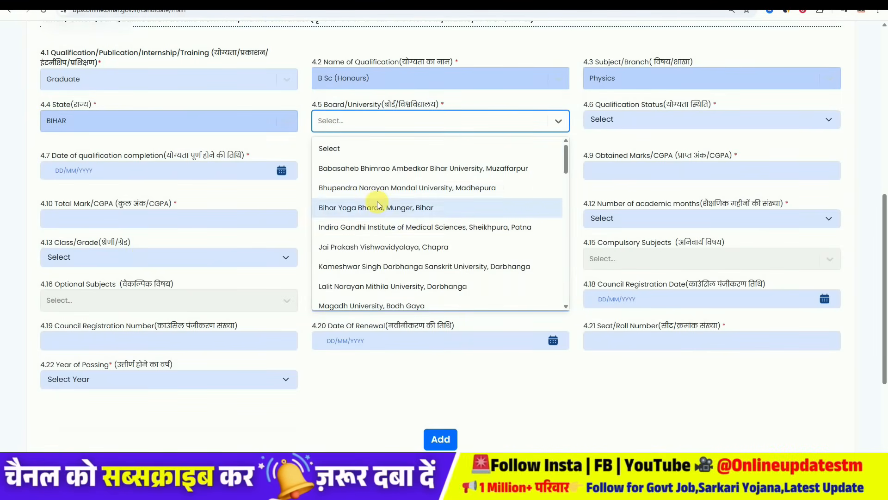
left_click(373, 288)
left_click(612, 117)
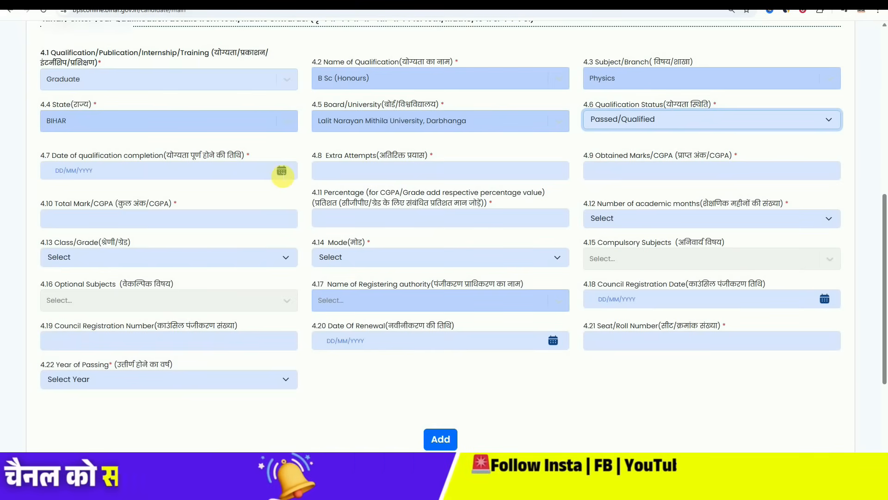
Step: Set the graduate qualification's completion date to 07/04/2023 and extra attempts to 0
left_click(282, 171)
left_click(153, 209)
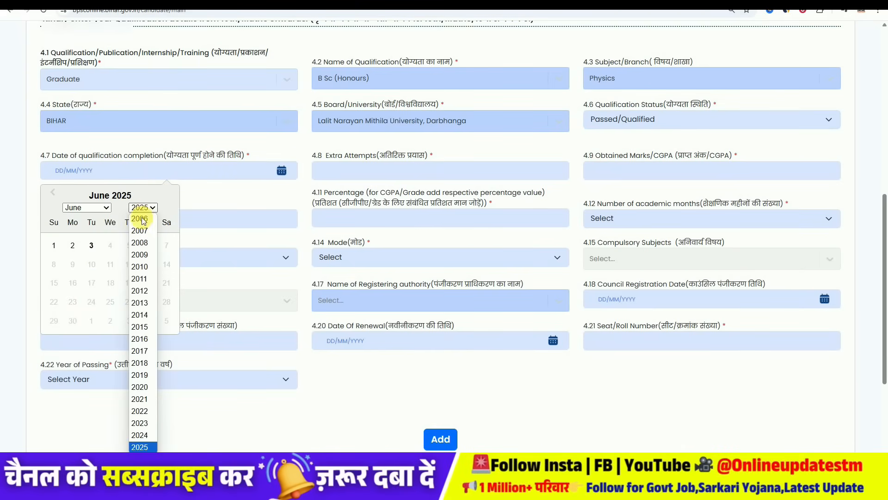
left_click(139, 419)
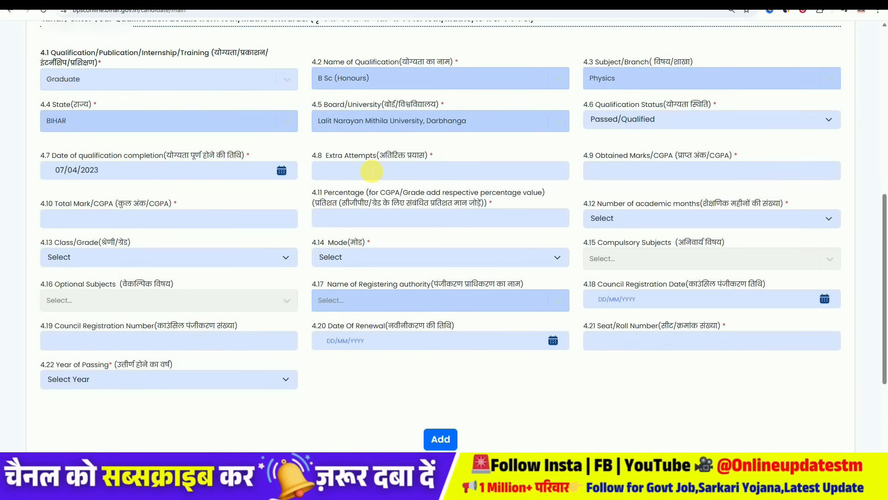
left_click(371, 172)
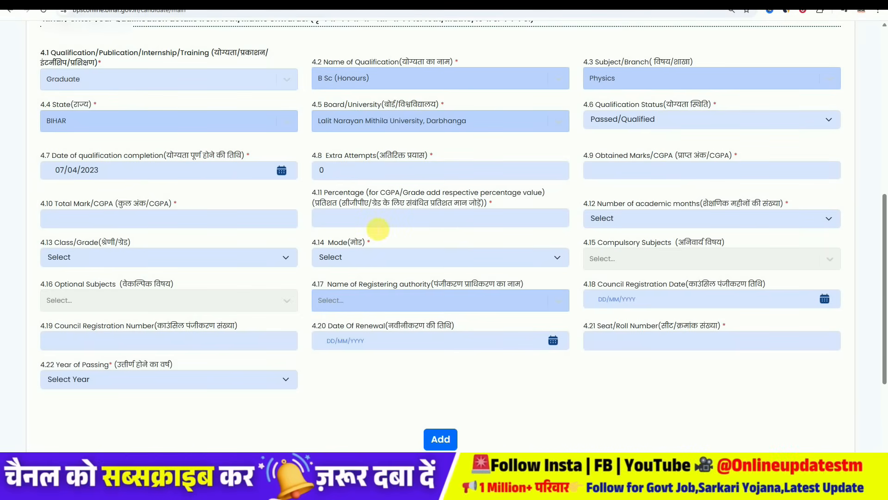
Step: Set the graduate qualification's academic months to 36, class to First Division and mode to Traditional / Regular
left_click(610, 221)
type("36")
key("Return")
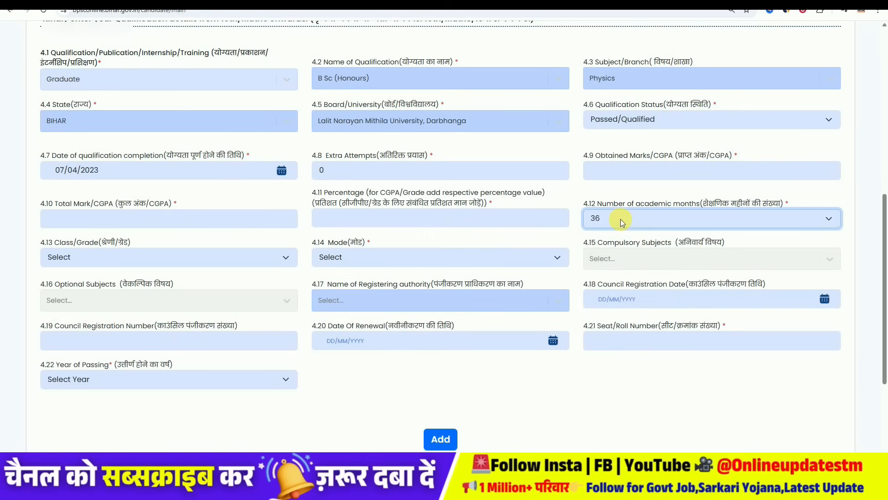
scroll(620, 218, "down", 1)
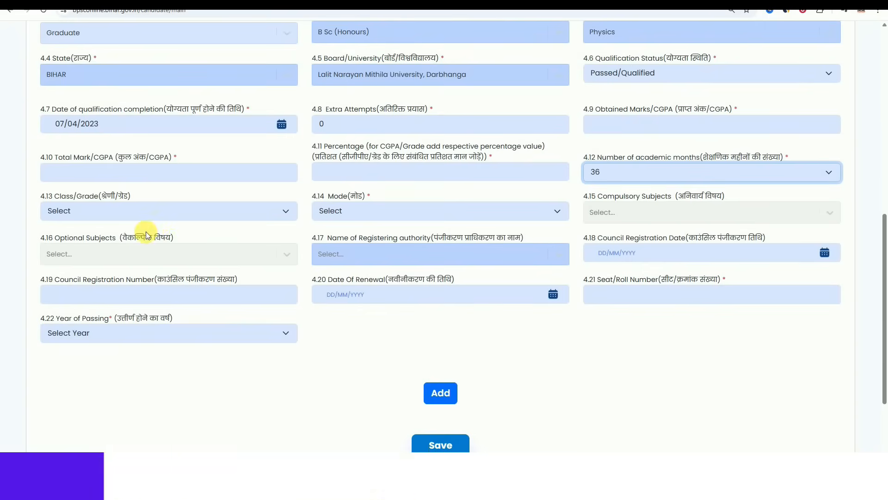
left_click(88, 210)
left_click(85, 246)
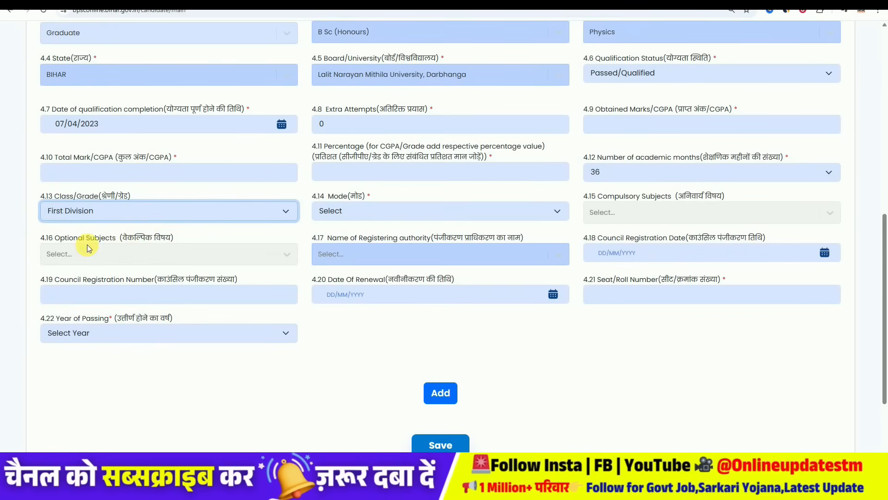
scroll(193, 221, "down", 1)
left_click(334, 165)
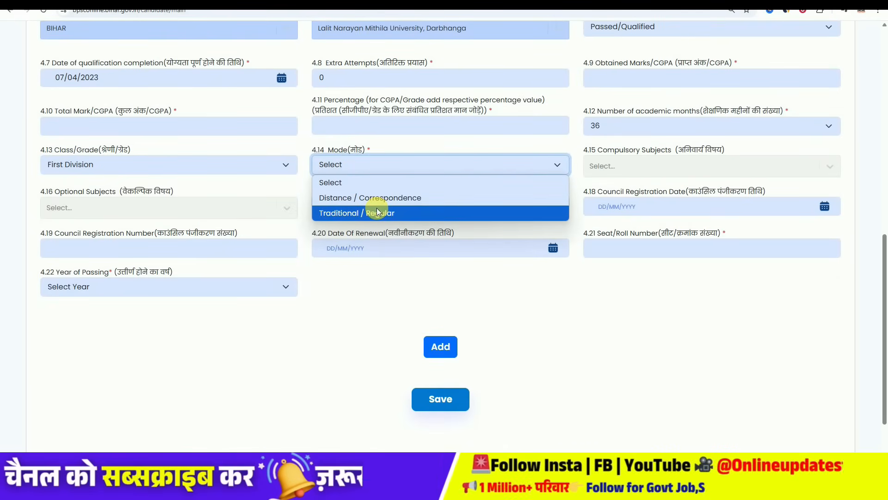
left_click(377, 212)
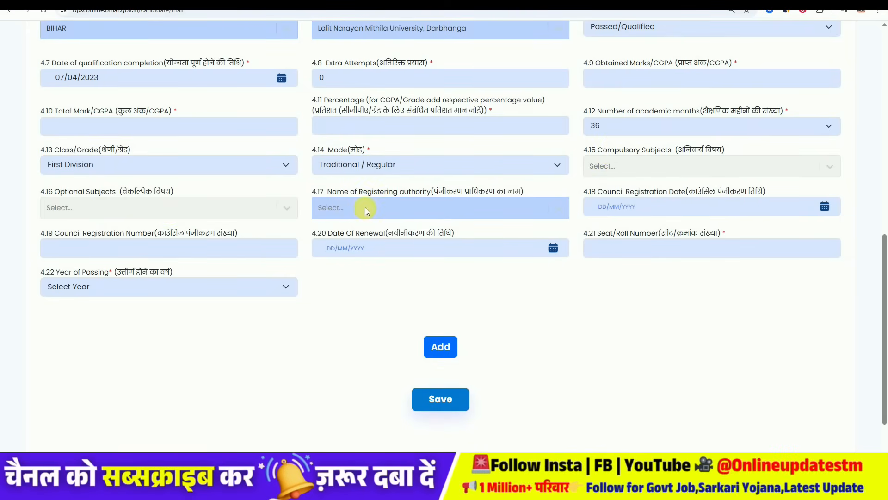
Step: Review the graduate qualification's registering authority, seat/roll number and year of passing fields
left_click_drag(333, 191, 447, 191)
left_click(479, 189)
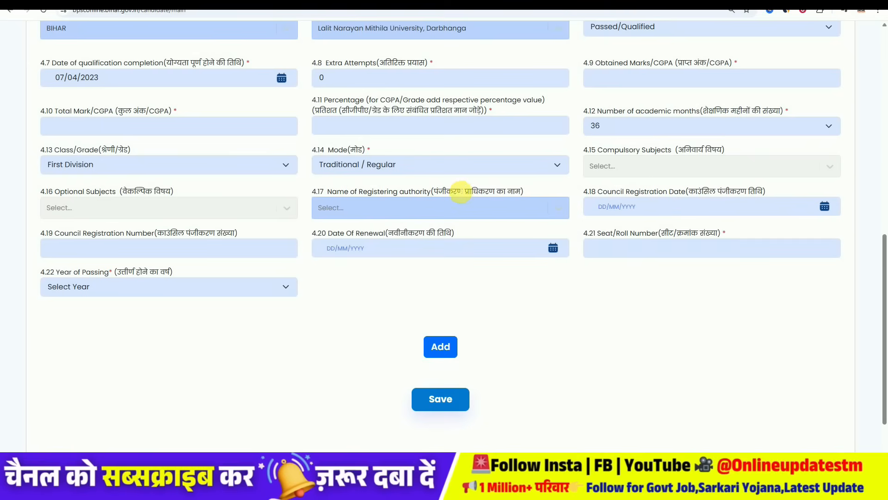
left_click(430, 208)
left_click(430, 209)
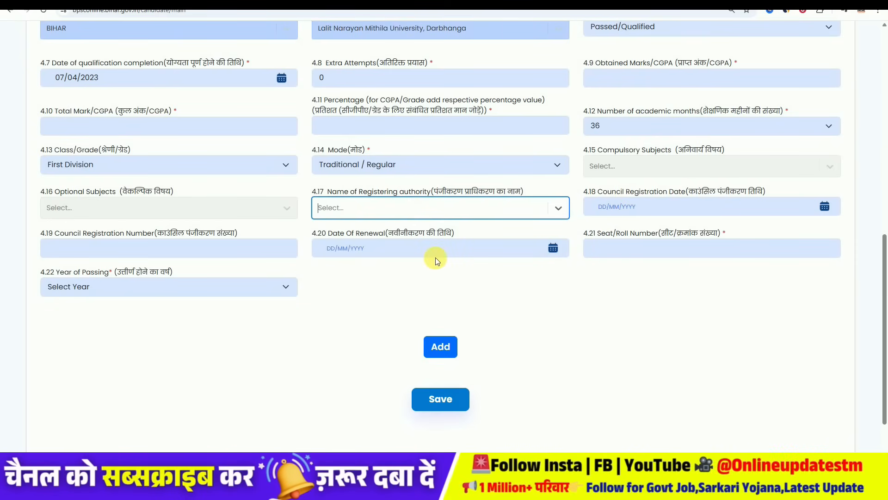
scroll(452, 256, "down", 1)
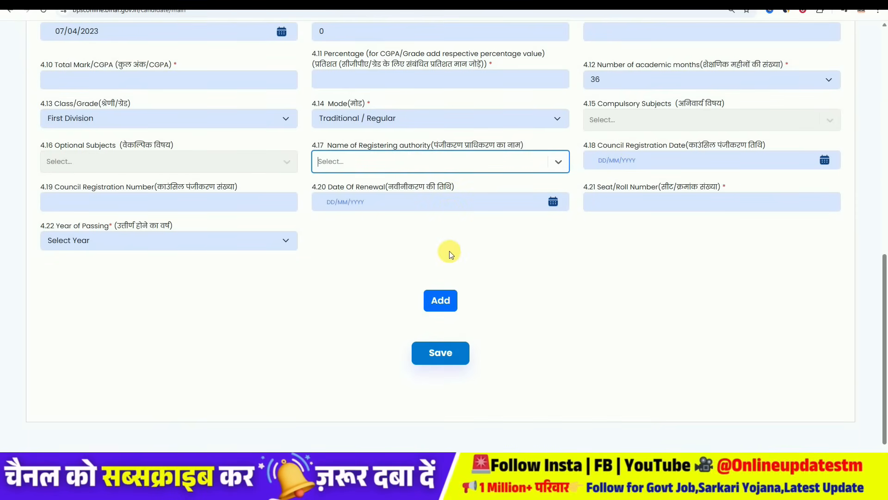
left_click(618, 183)
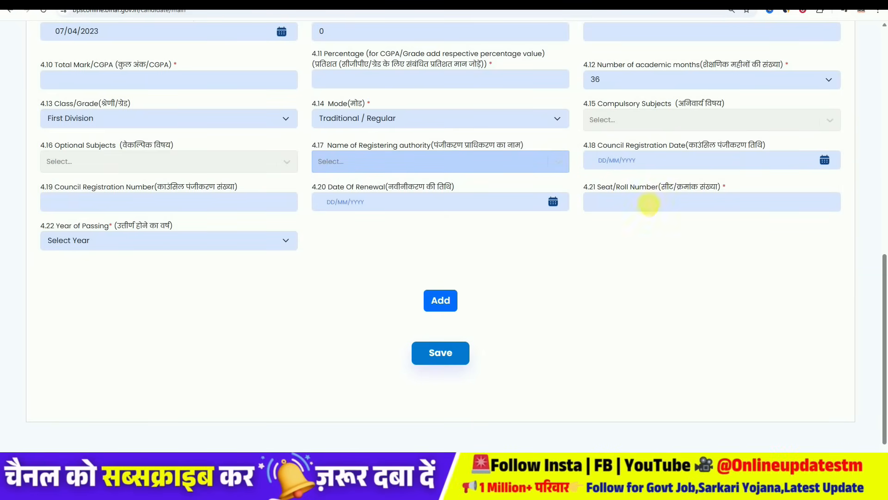
left_click(190, 239)
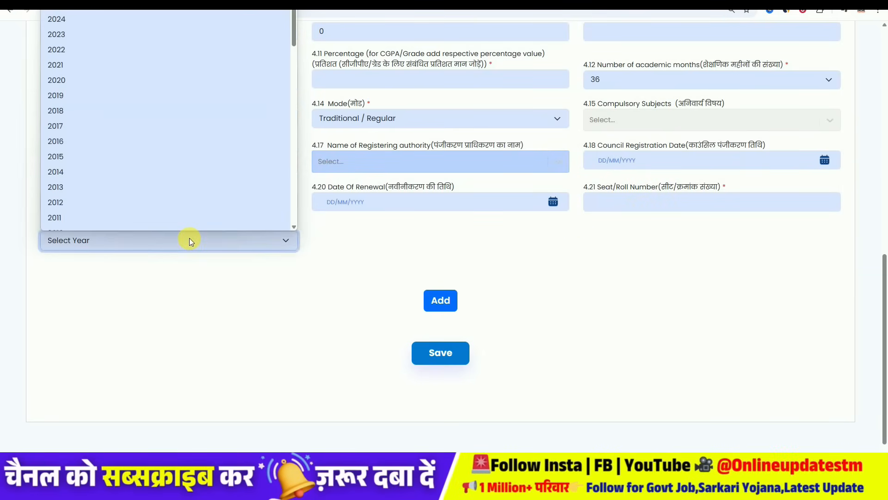
scroll(117, 83, "down", 4)
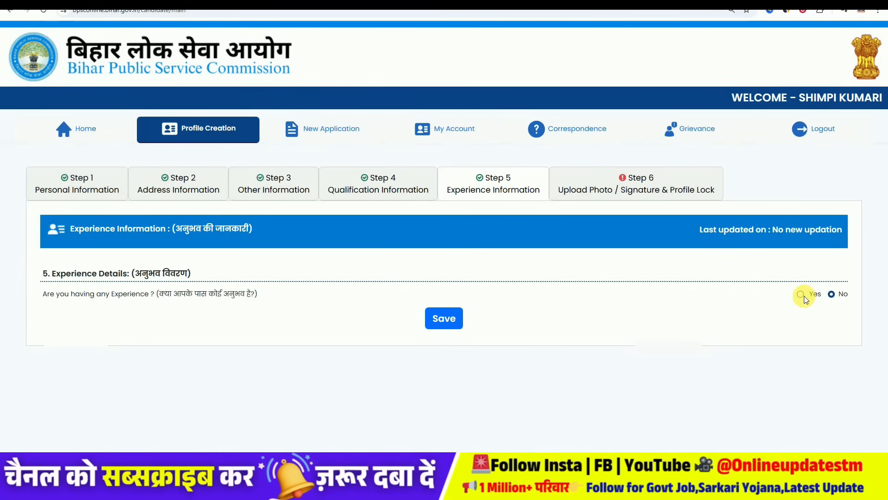
Step: Save the experience details with No as the answer to having any experience
left_click(445, 323)
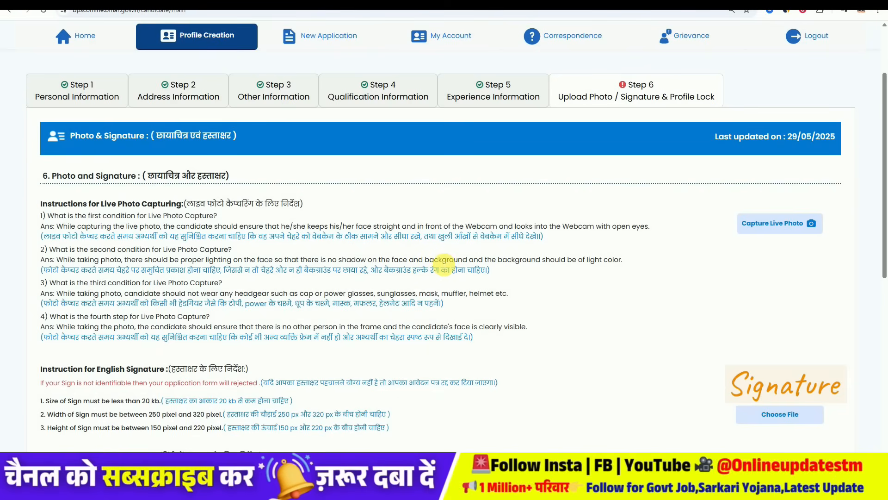
Step: Read the live photo instructions in the photo and signature section and open the Live Photo Capture dialog
left_click_drag(434, 260, 475, 264)
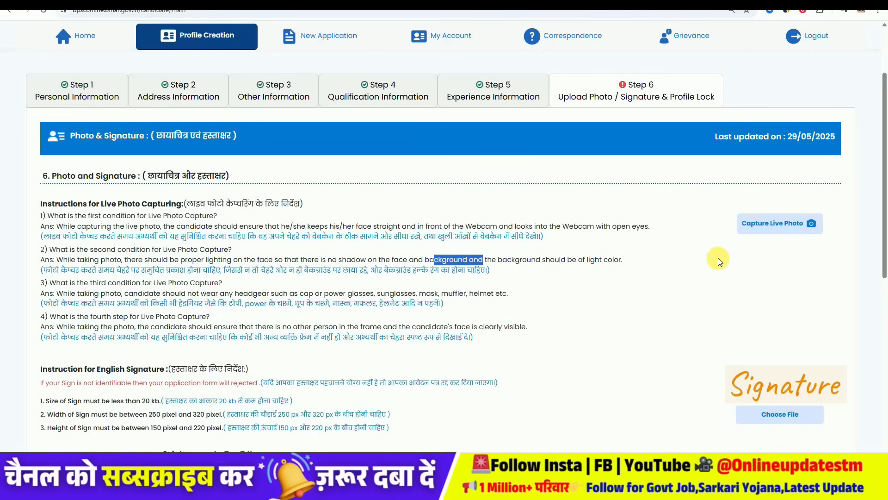
left_click(657, 207)
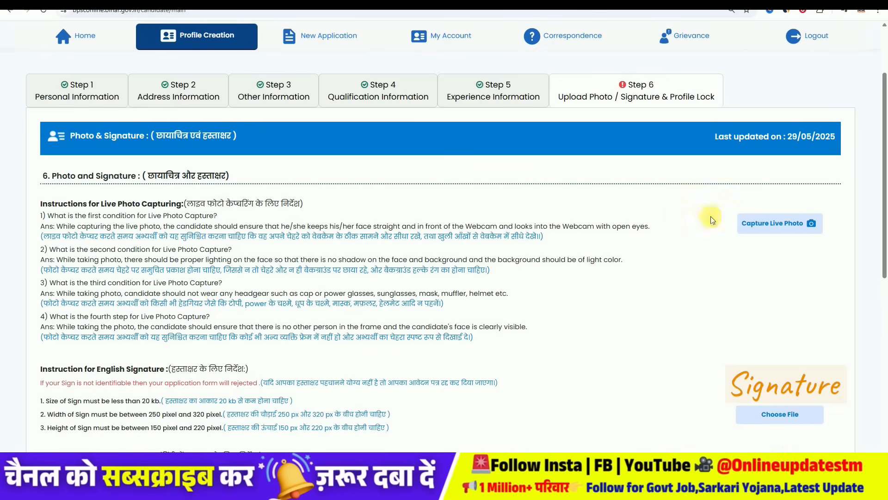
left_click(765, 225)
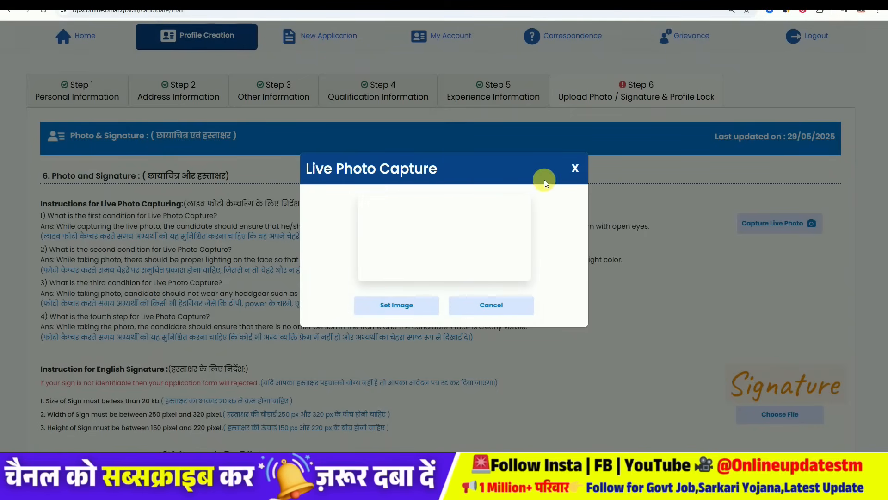
Step: Close the Live Photo Capture dialog and review the English and Hindi signature instructions on file size, width and height
left_click(573, 168)
scroll(755, 309, "down", 2)
scroll(756, 309, "down", 1)
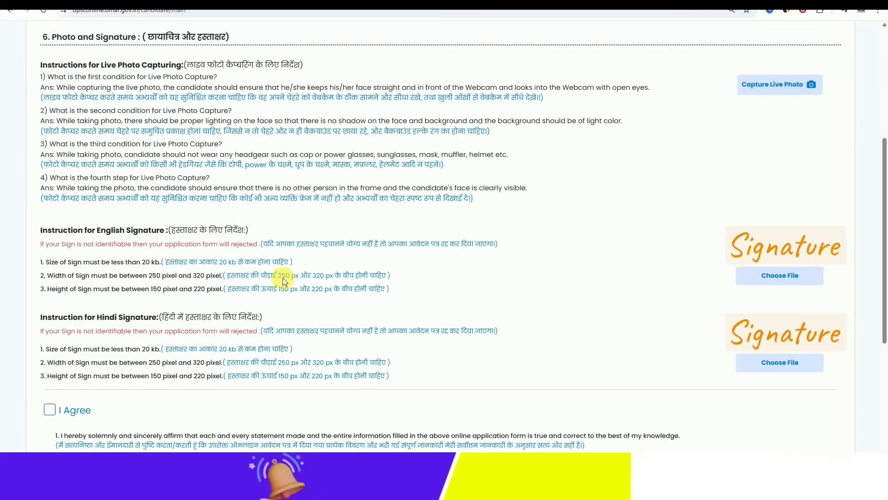
left_click_drag(96, 229, 145, 231)
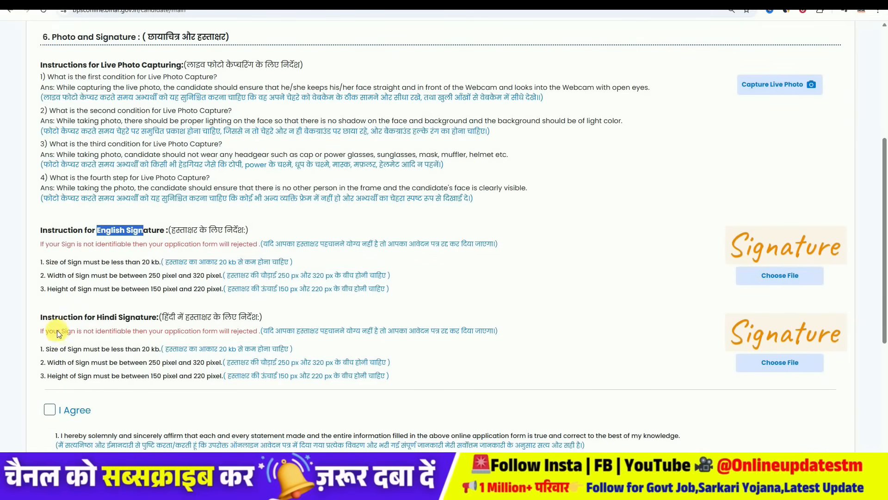
left_click_drag(97, 319, 137, 324)
left_click_drag(110, 261, 140, 263)
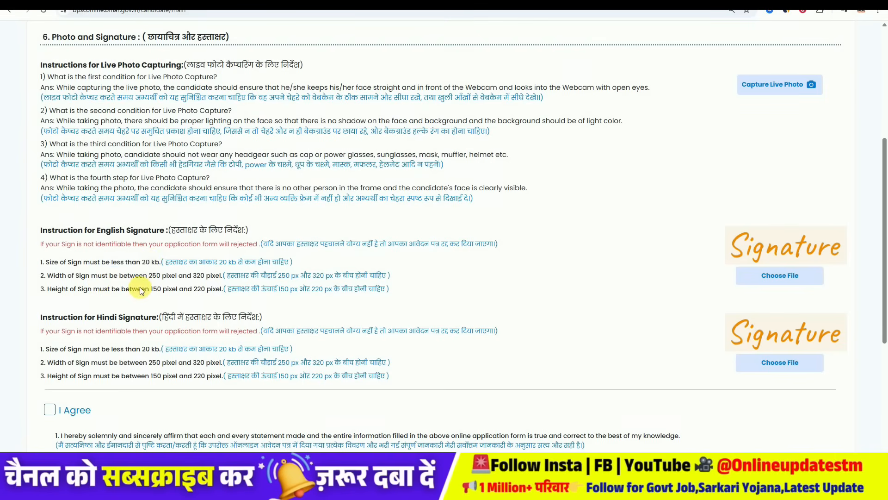
Step: Submit and lock the profile, confirming that the entries in the OTR form are verified
scroll(49, 273, "down", 5)
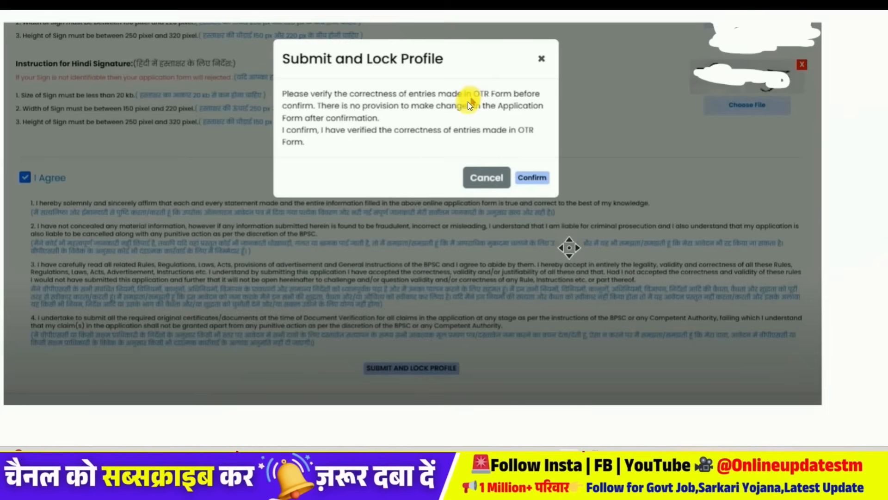
left_click(532, 178)
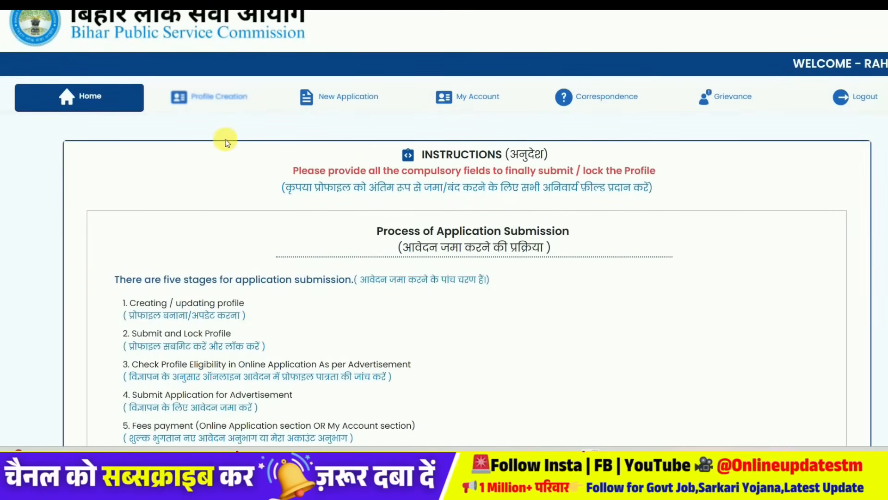
left_click_drag(884, 86, 884, 61)
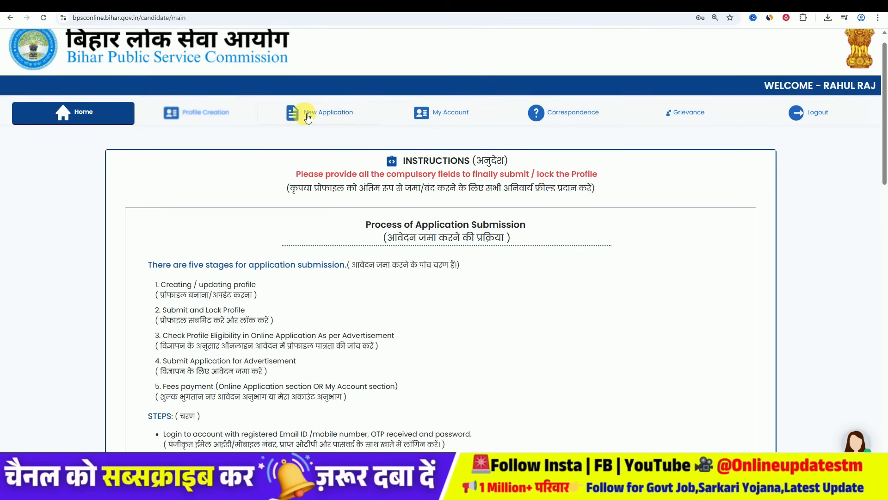
Step: Open the new application for the Bihar Public Service Commission - Stenographer advertisement 01/2026 and check its advertisement criteria
left_click(345, 116)
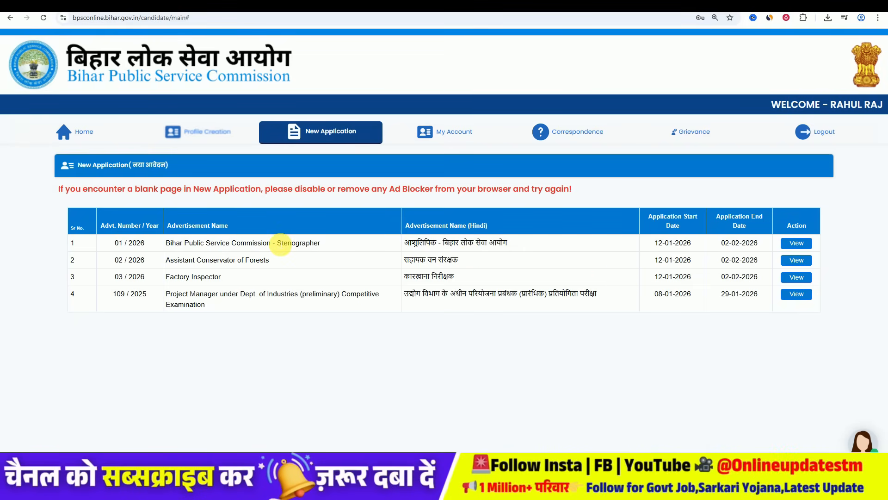
double_click(281, 243)
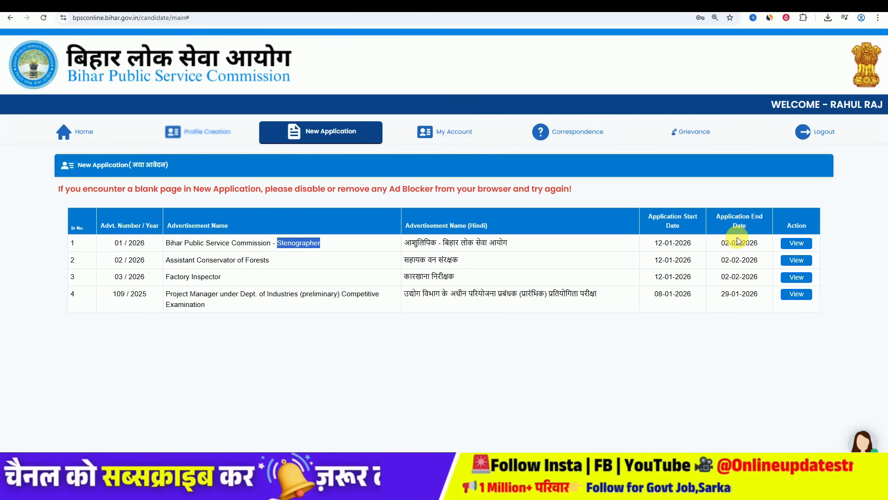
left_click(799, 243)
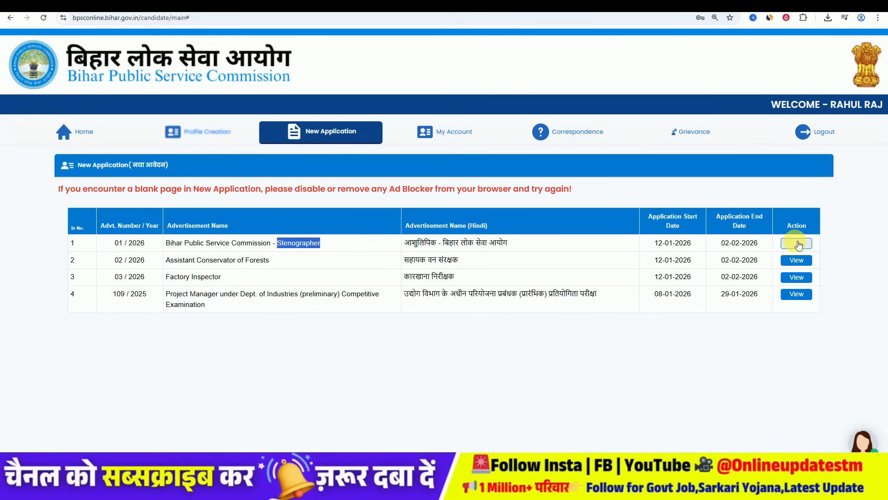
left_click(800, 243)
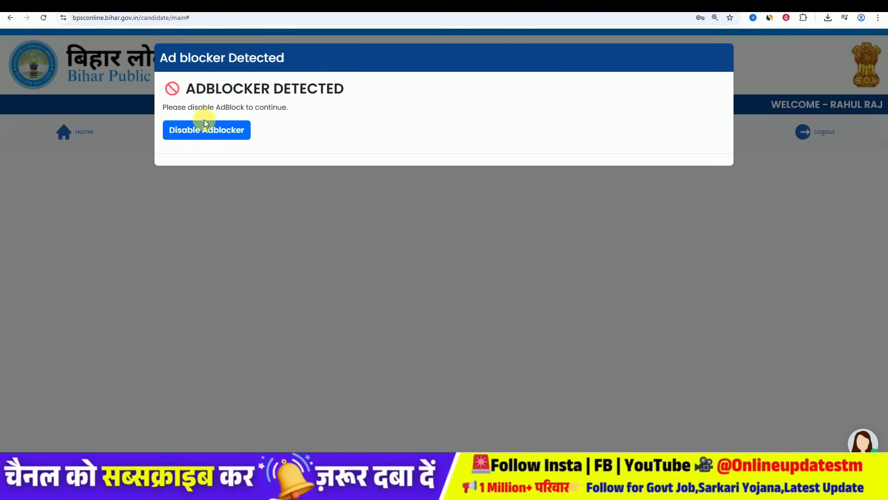
left_click(774, 73)
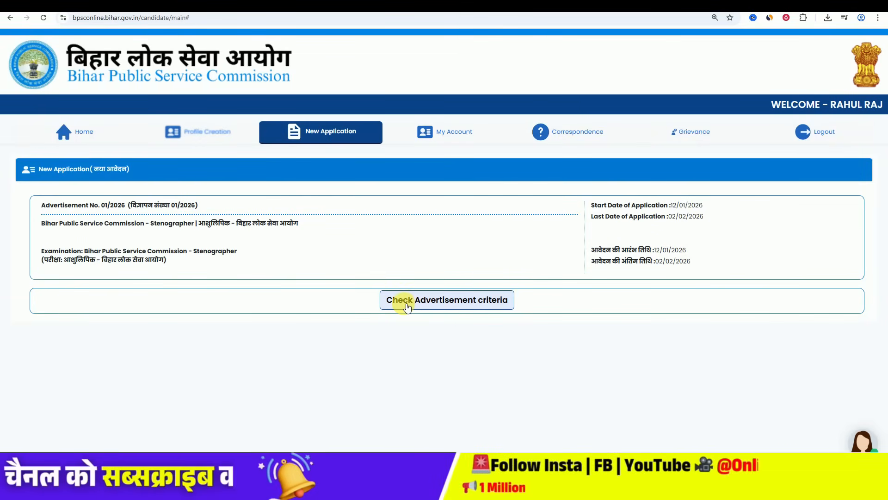
left_click(452, 301)
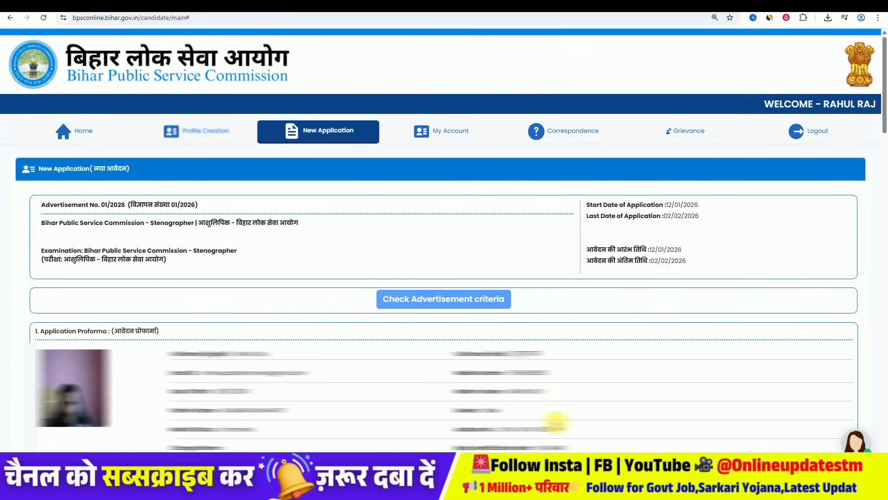
Step: Enter 0 for previous BPSC attempts and answer Yes to shorthand knowledge and to computer operation and typing knowledge
scroll(553, 259, "down", 15)
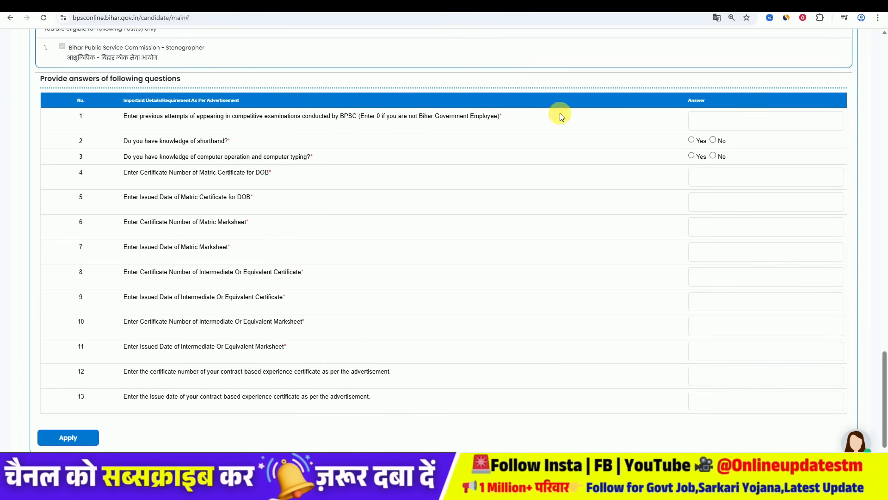
left_click(711, 121)
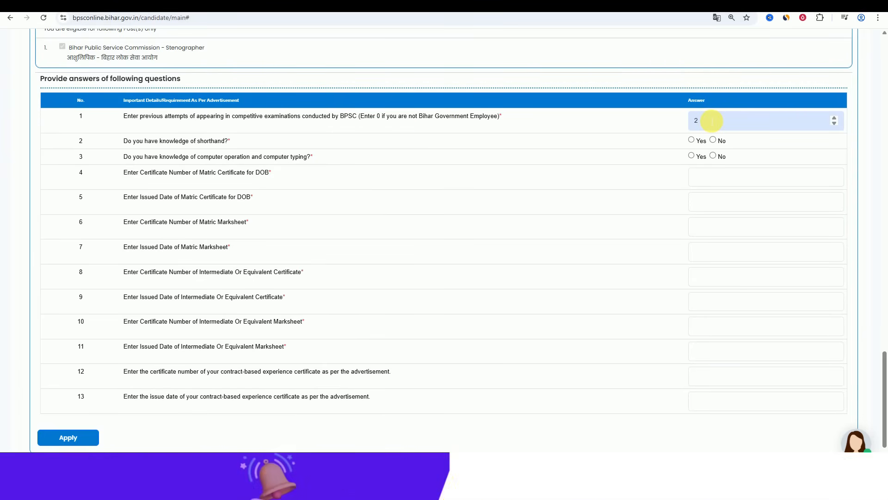
key("BackSpace")
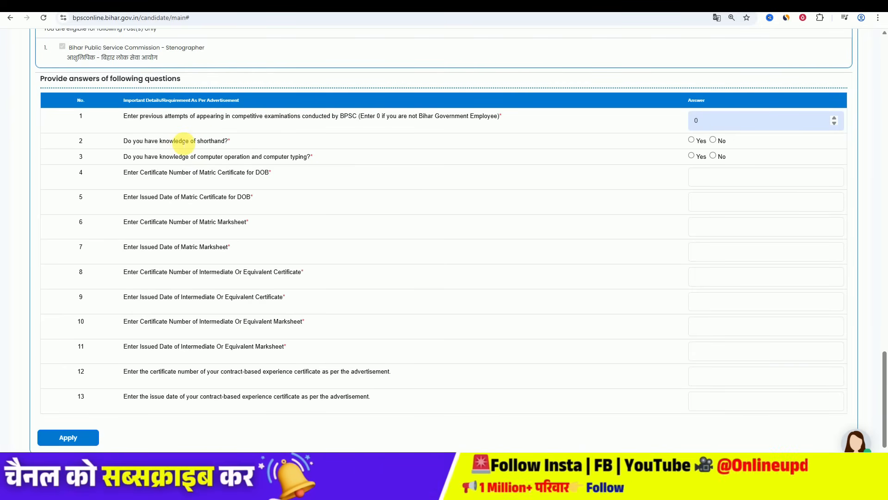
left_click(691, 140)
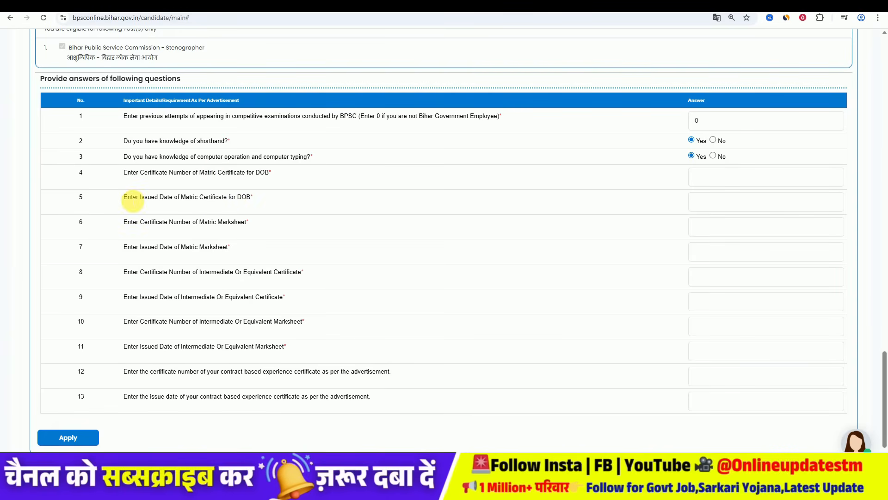
Step: Review the questions on certificate numbers and issue dates for the matric, intermediate and contract-based experience documents
left_click_drag(131, 198, 186, 199)
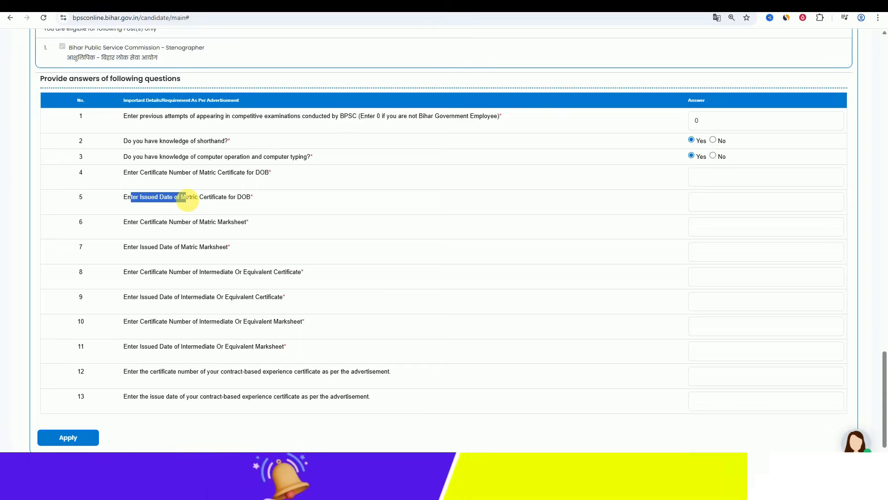
left_click(275, 225)
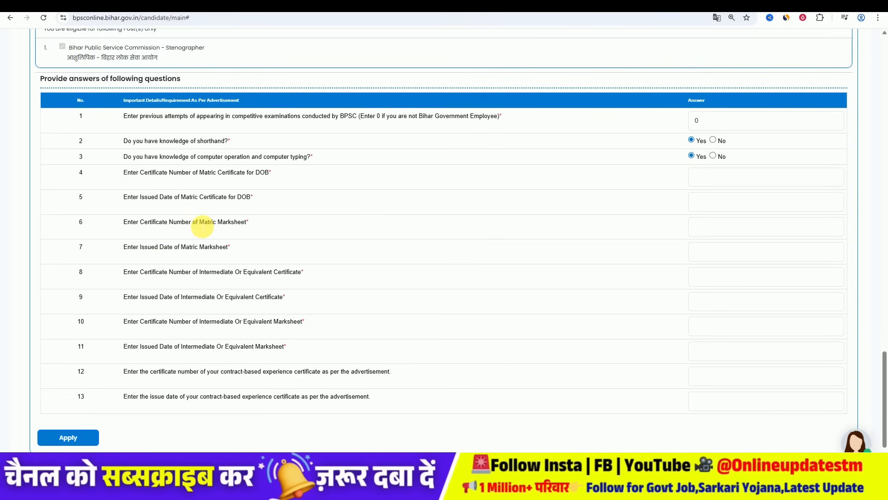
left_click_drag(200, 222, 241, 223)
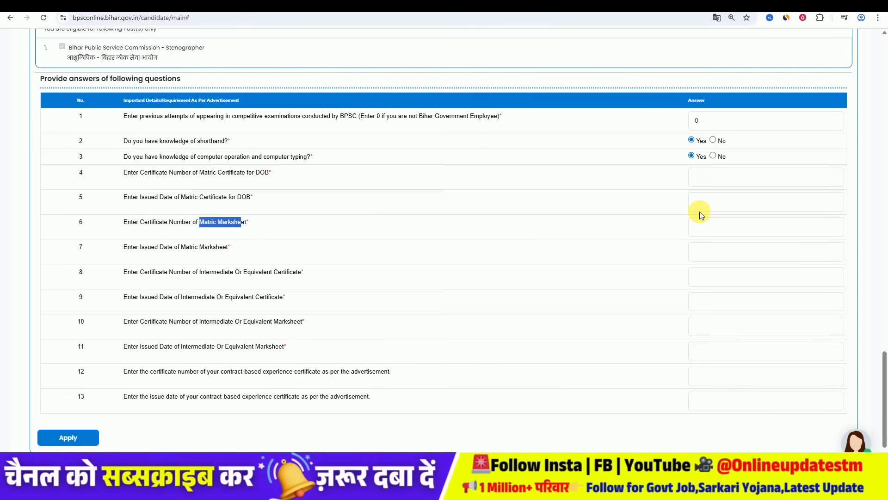
left_click_drag(186, 247, 219, 247)
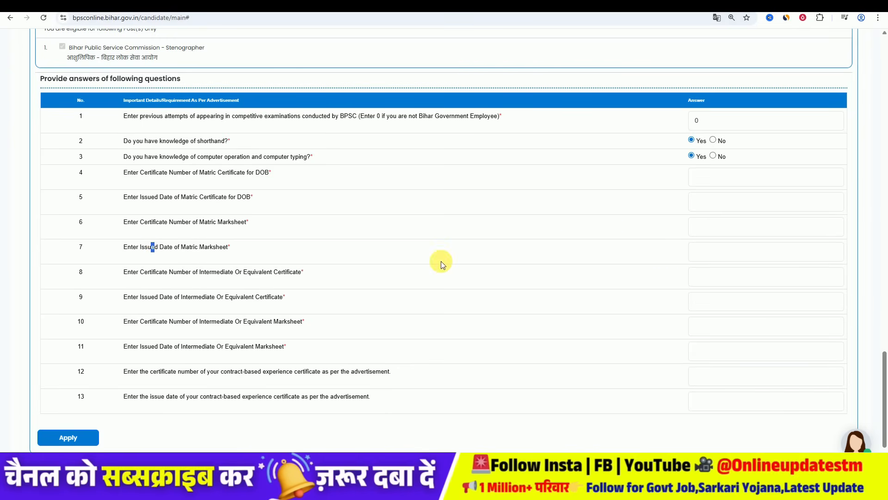
left_click_drag(200, 274, 228, 277)
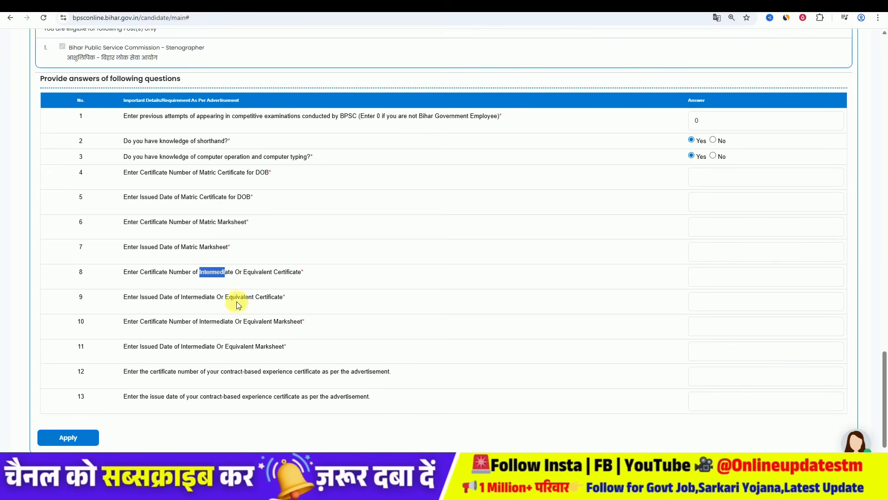
left_click_drag(188, 298, 222, 298)
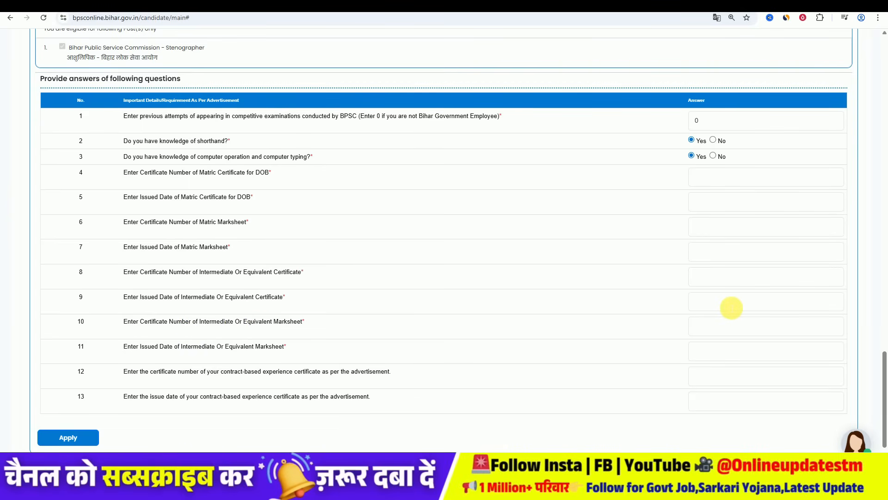
left_click_drag(173, 347, 199, 350)
left_click(241, 350)
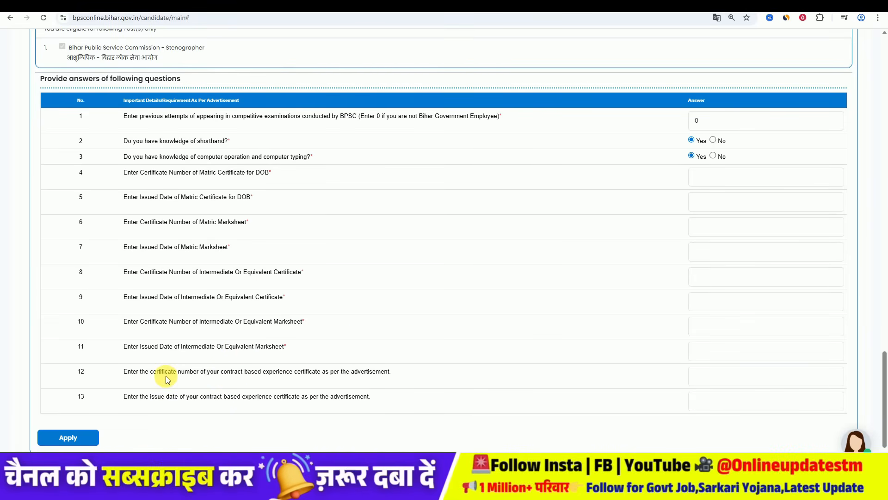
scroll(230, 335, "down", 1)
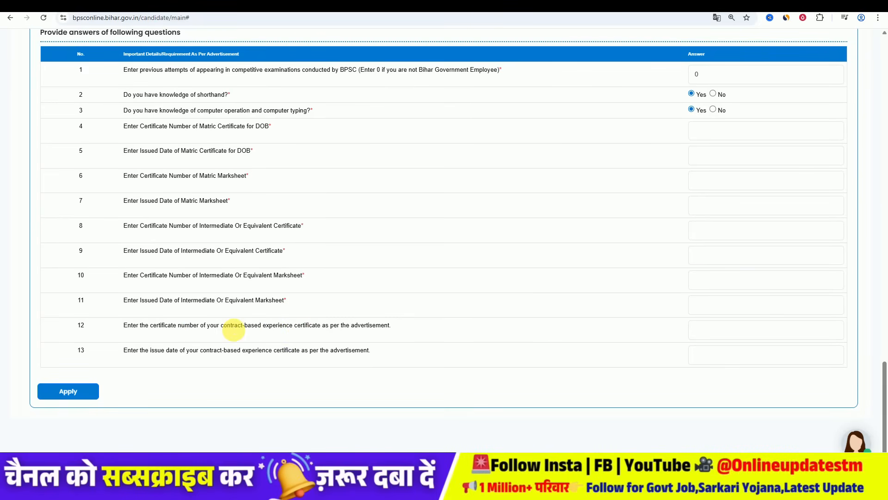
left_click_drag(230, 325, 271, 326)
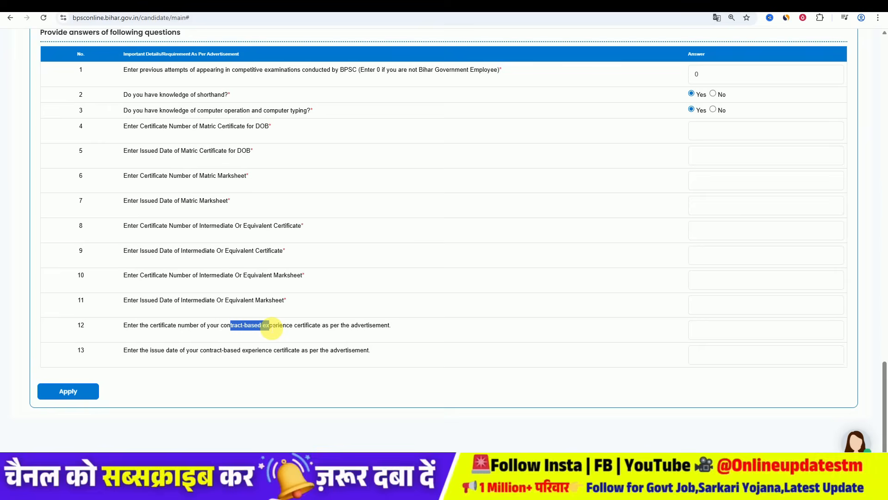
left_click(241, 349)
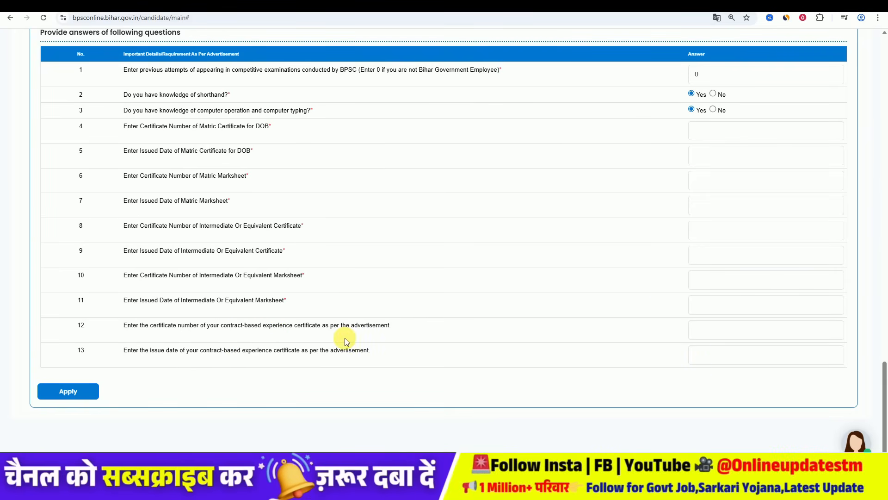
Step: Apply with the given answers and review the category, non-creamy layer and domicile proofs in the uploaded documents section
left_click(84, 390)
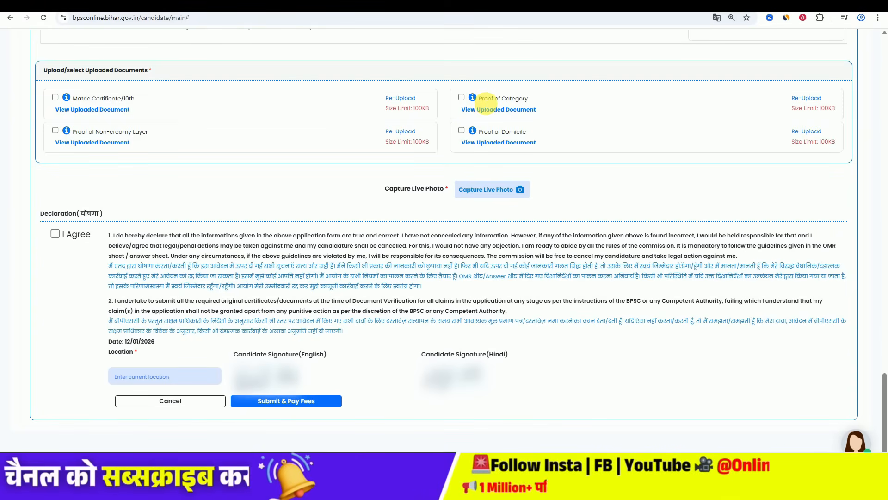
left_click_drag(482, 99, 528, 99)
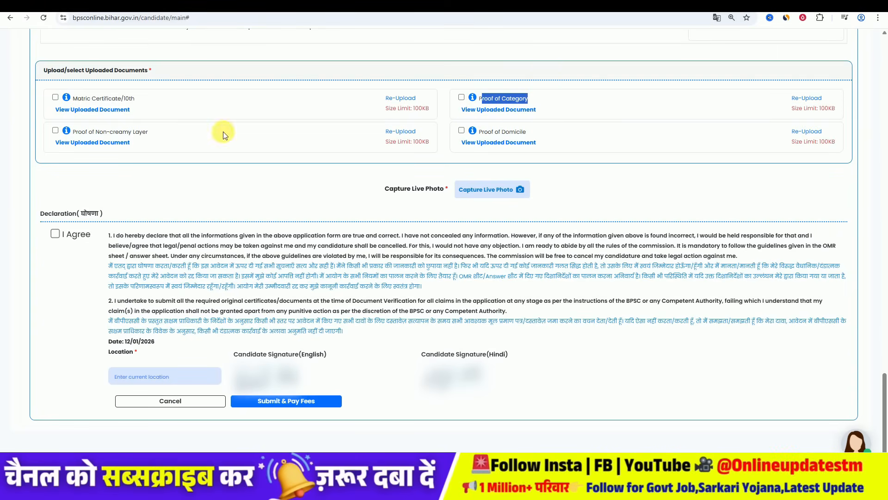
left_click_drag(86, 132, 114, 131)
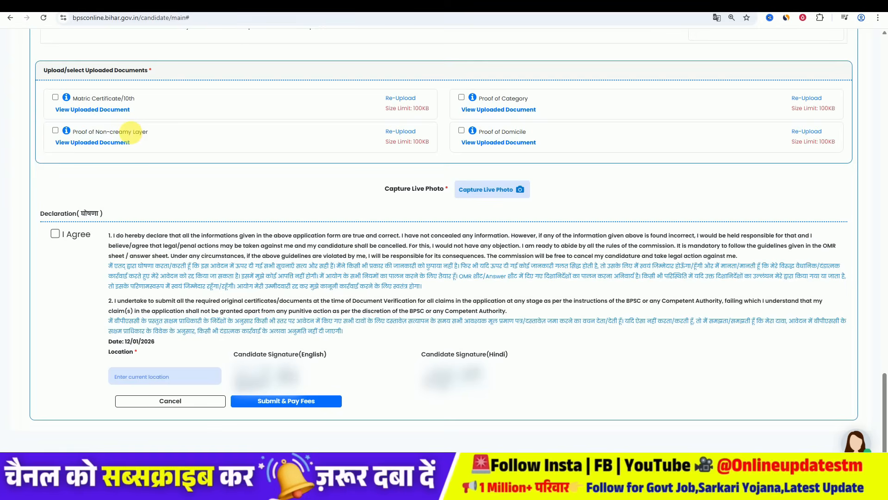
left_click_drag(83, 132, 147, 132)
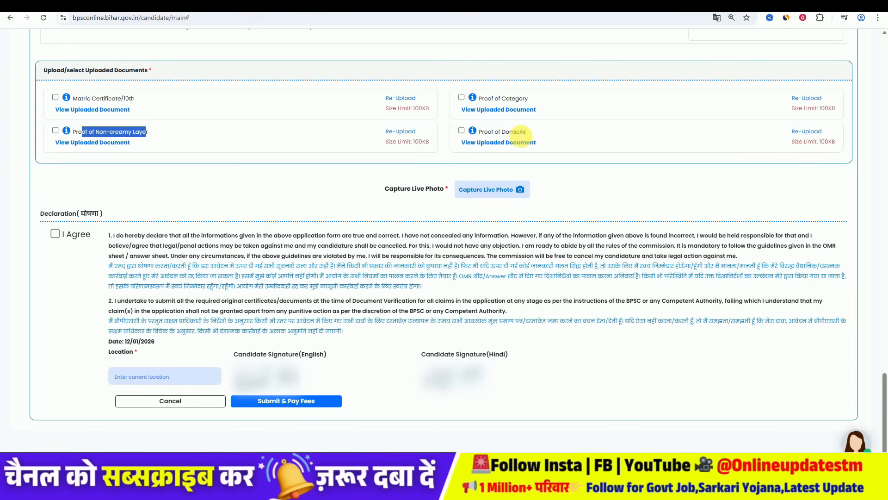
left_click_drag(482, 132, 530, 131)
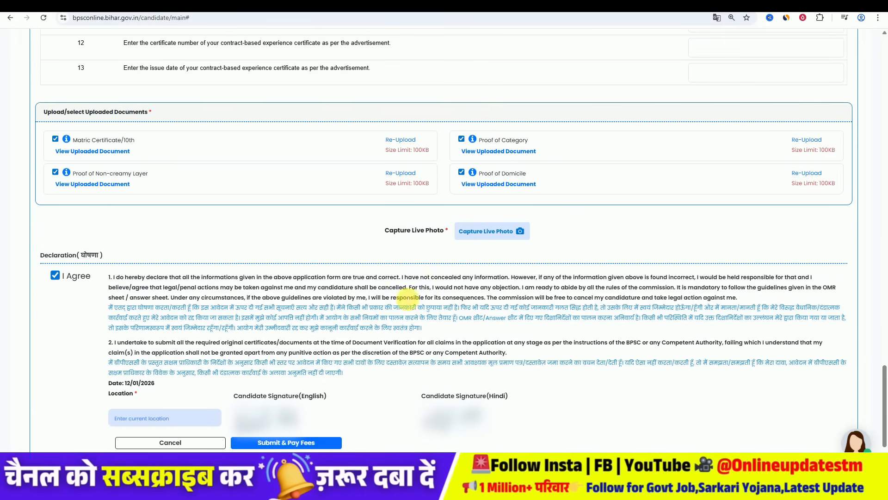
Step: Capture the candidate's live photo, set it as the application image and acknowledge the capture
left_click(481, 233)
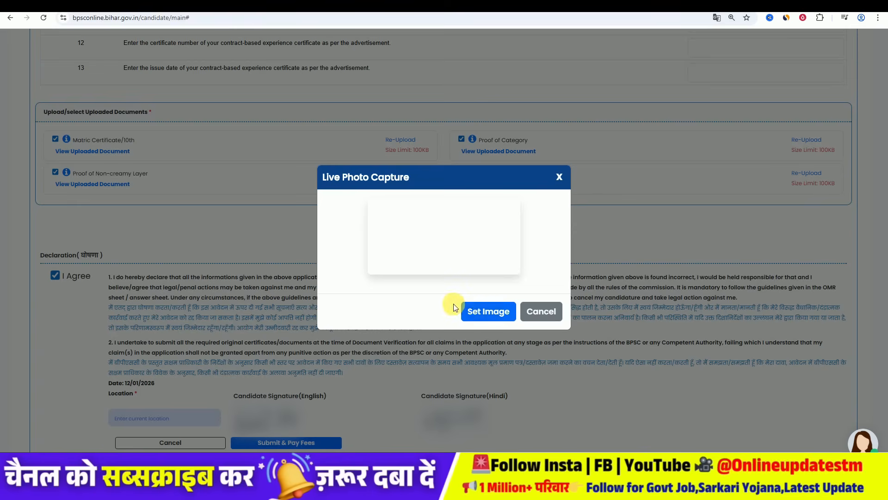
left_click(504, 313)
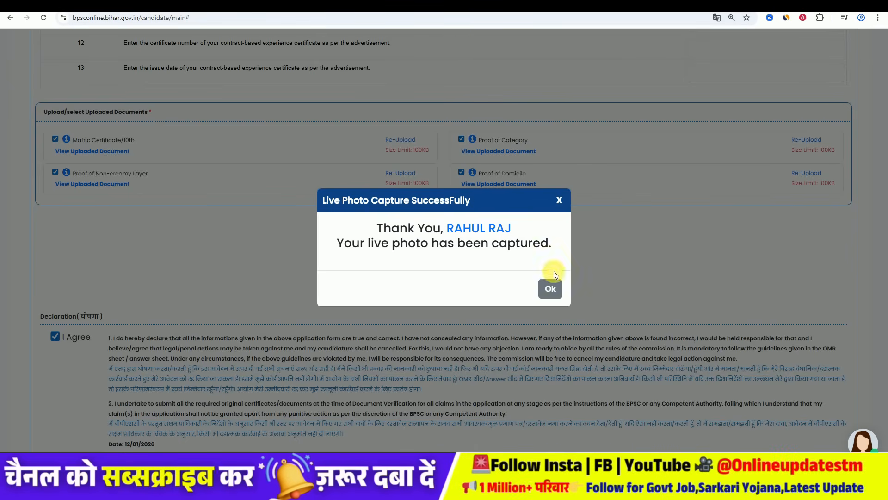
left_click(551, 290)
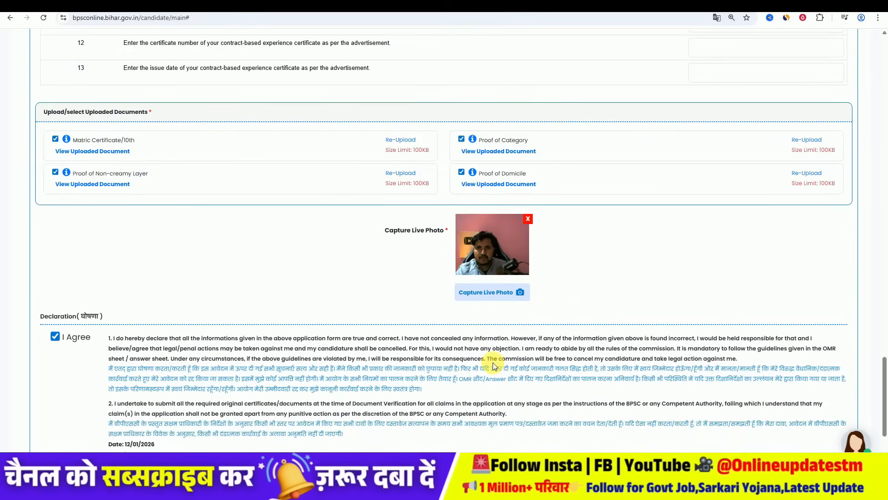
scroll(275, 388, "down", 3)
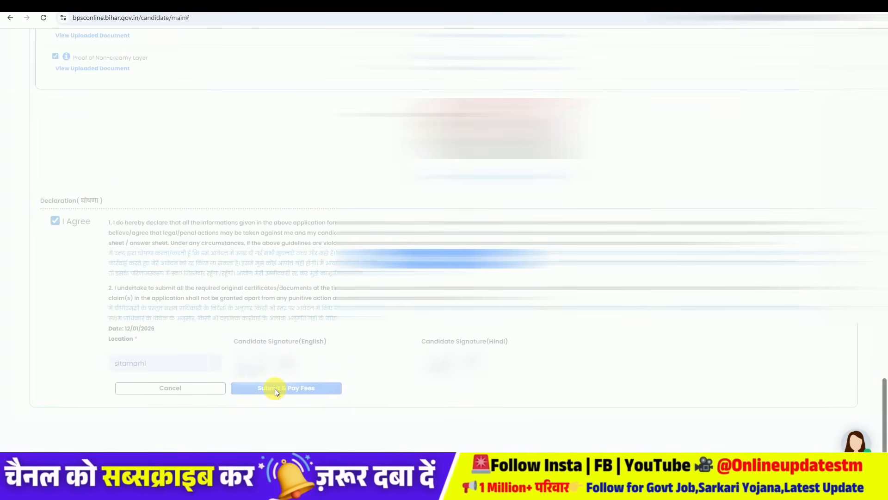
Step: Submit the application for fee payment and proceed with Online Payment through SBI as the payment mode
left_click(279, 389)
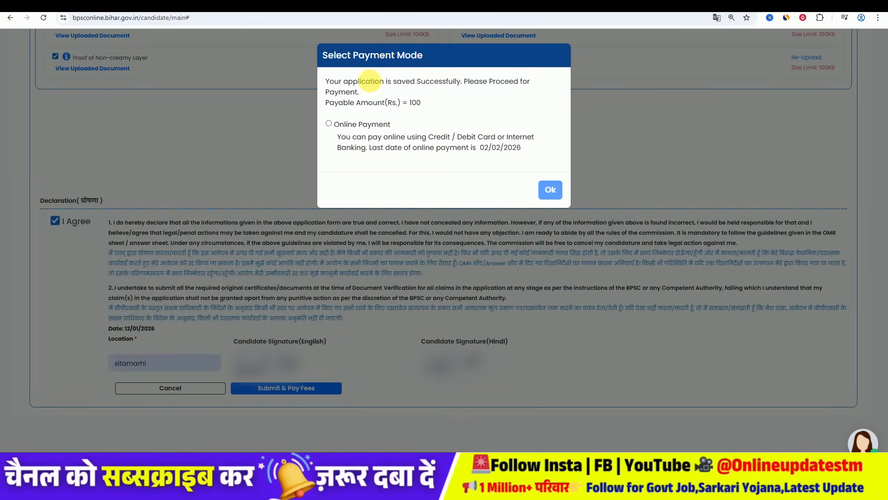
left_click(329, 123)
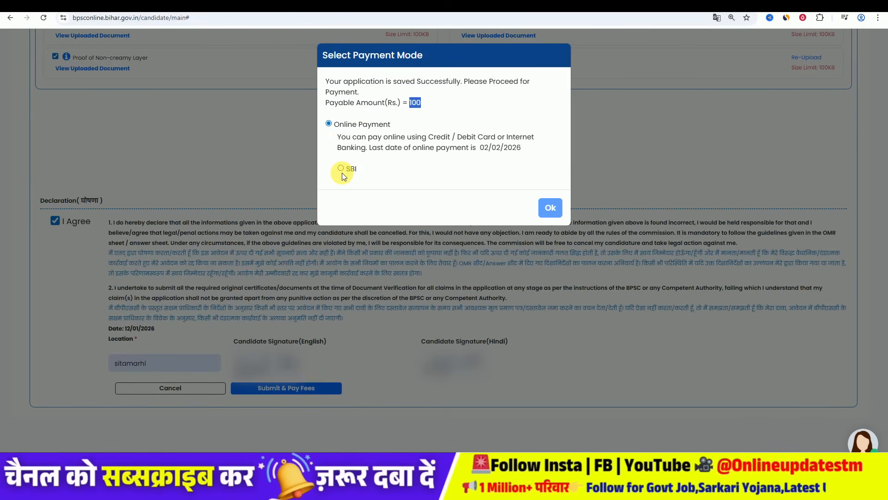
left_click(553, 208)
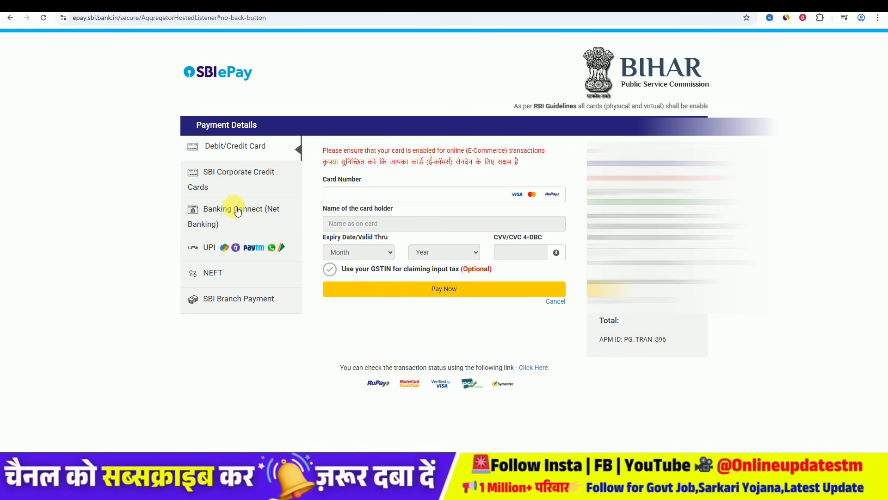
Step: Choose UPI with the UPI QR option for the application fee and generate the payment QR code
left_click(210, 250)
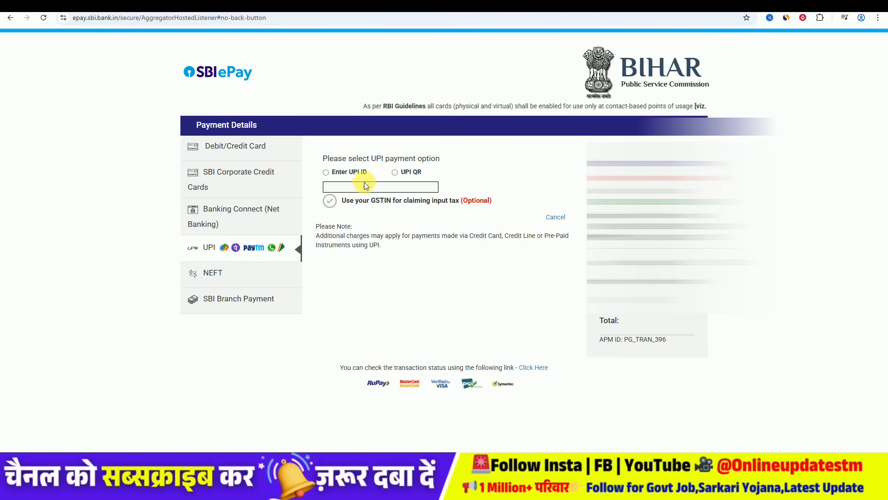
left_click(396, 172)
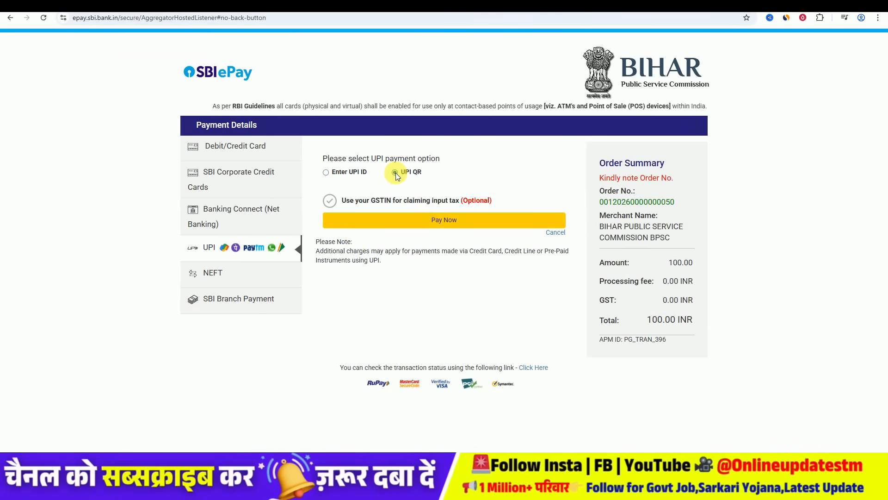
left_click(440, 219)
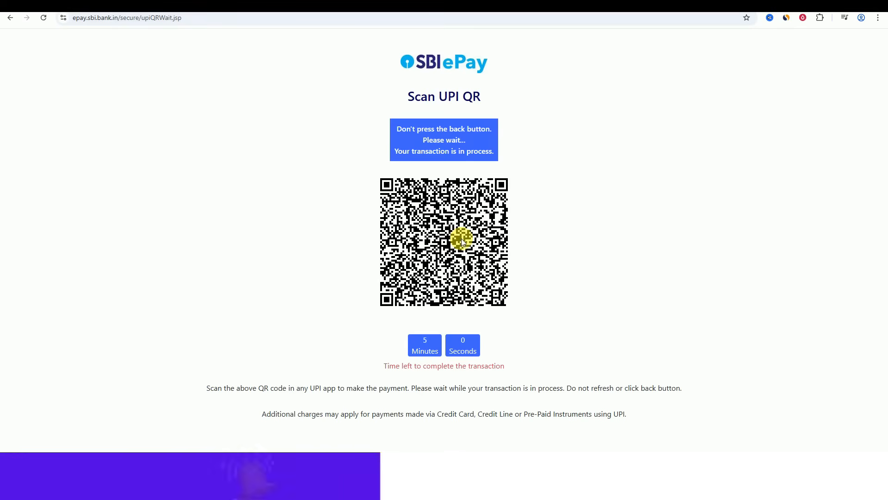